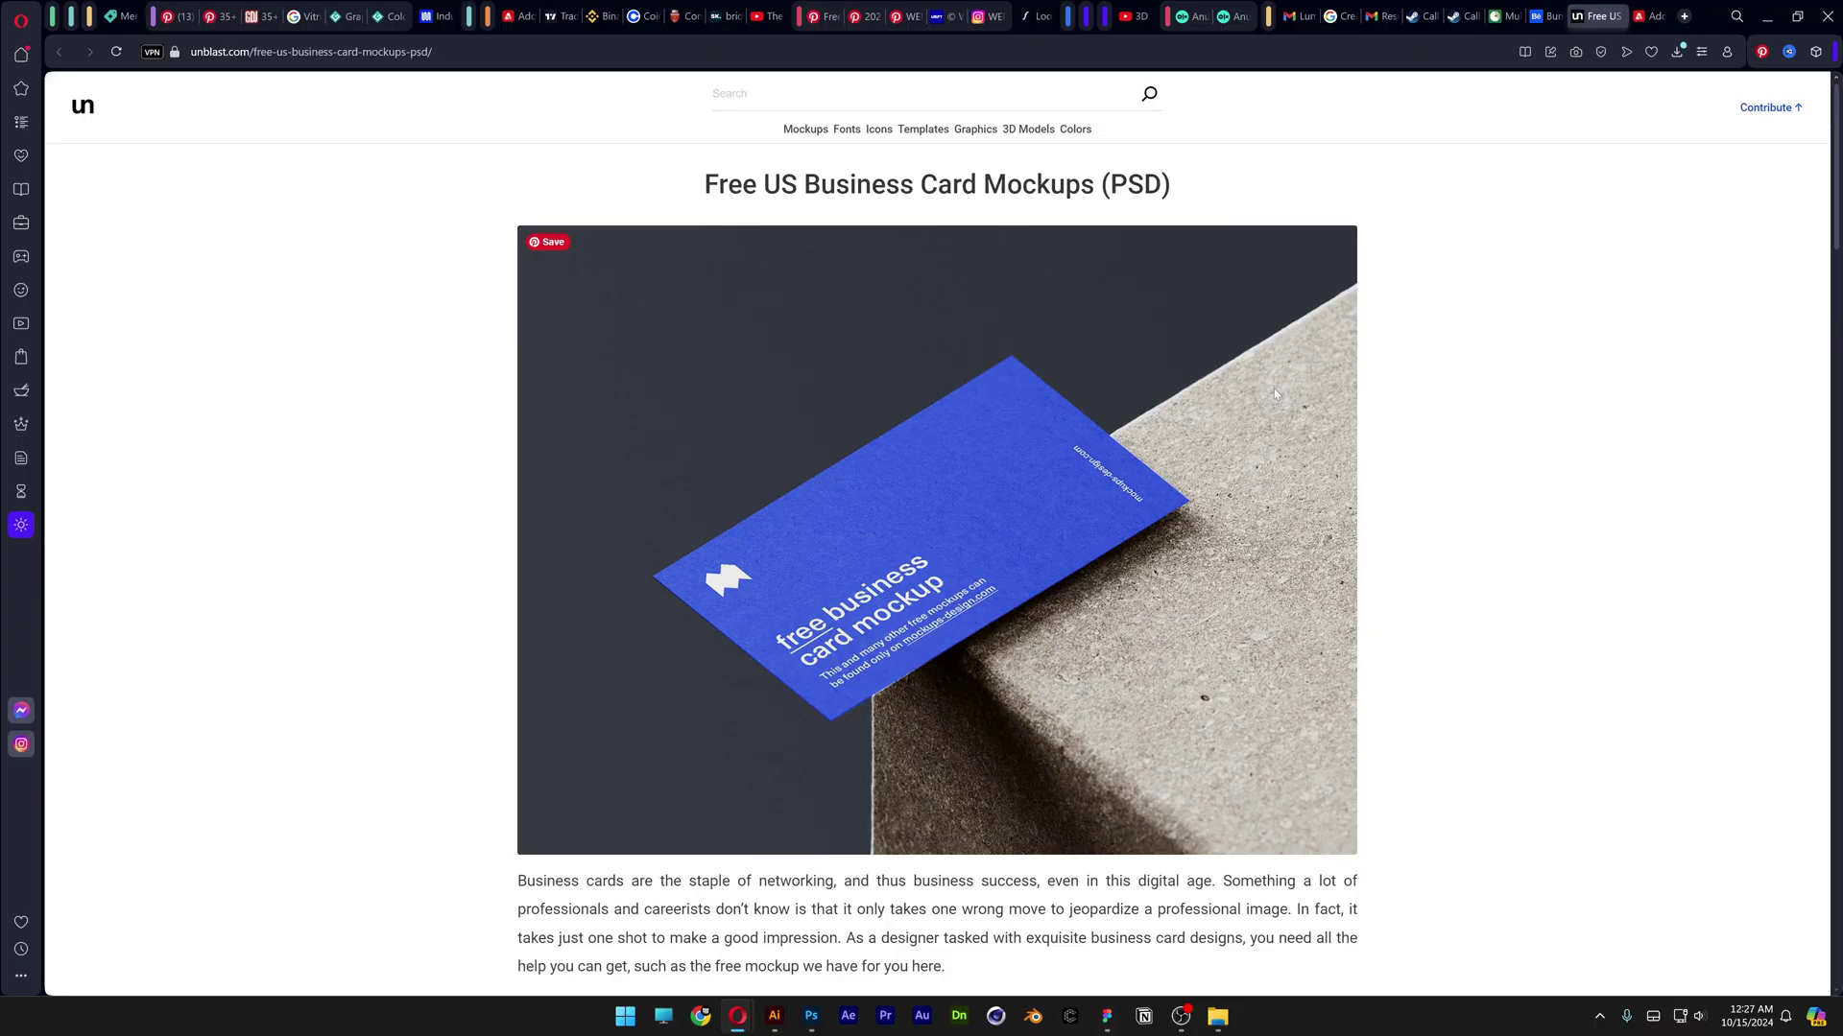
- Scroll the Unblast page down to the blue business card on a concrete block mockup
{"action": "scroll", "coordinate": [1274, 393], "scroll_direction": "down", "scroll_amount": 15}
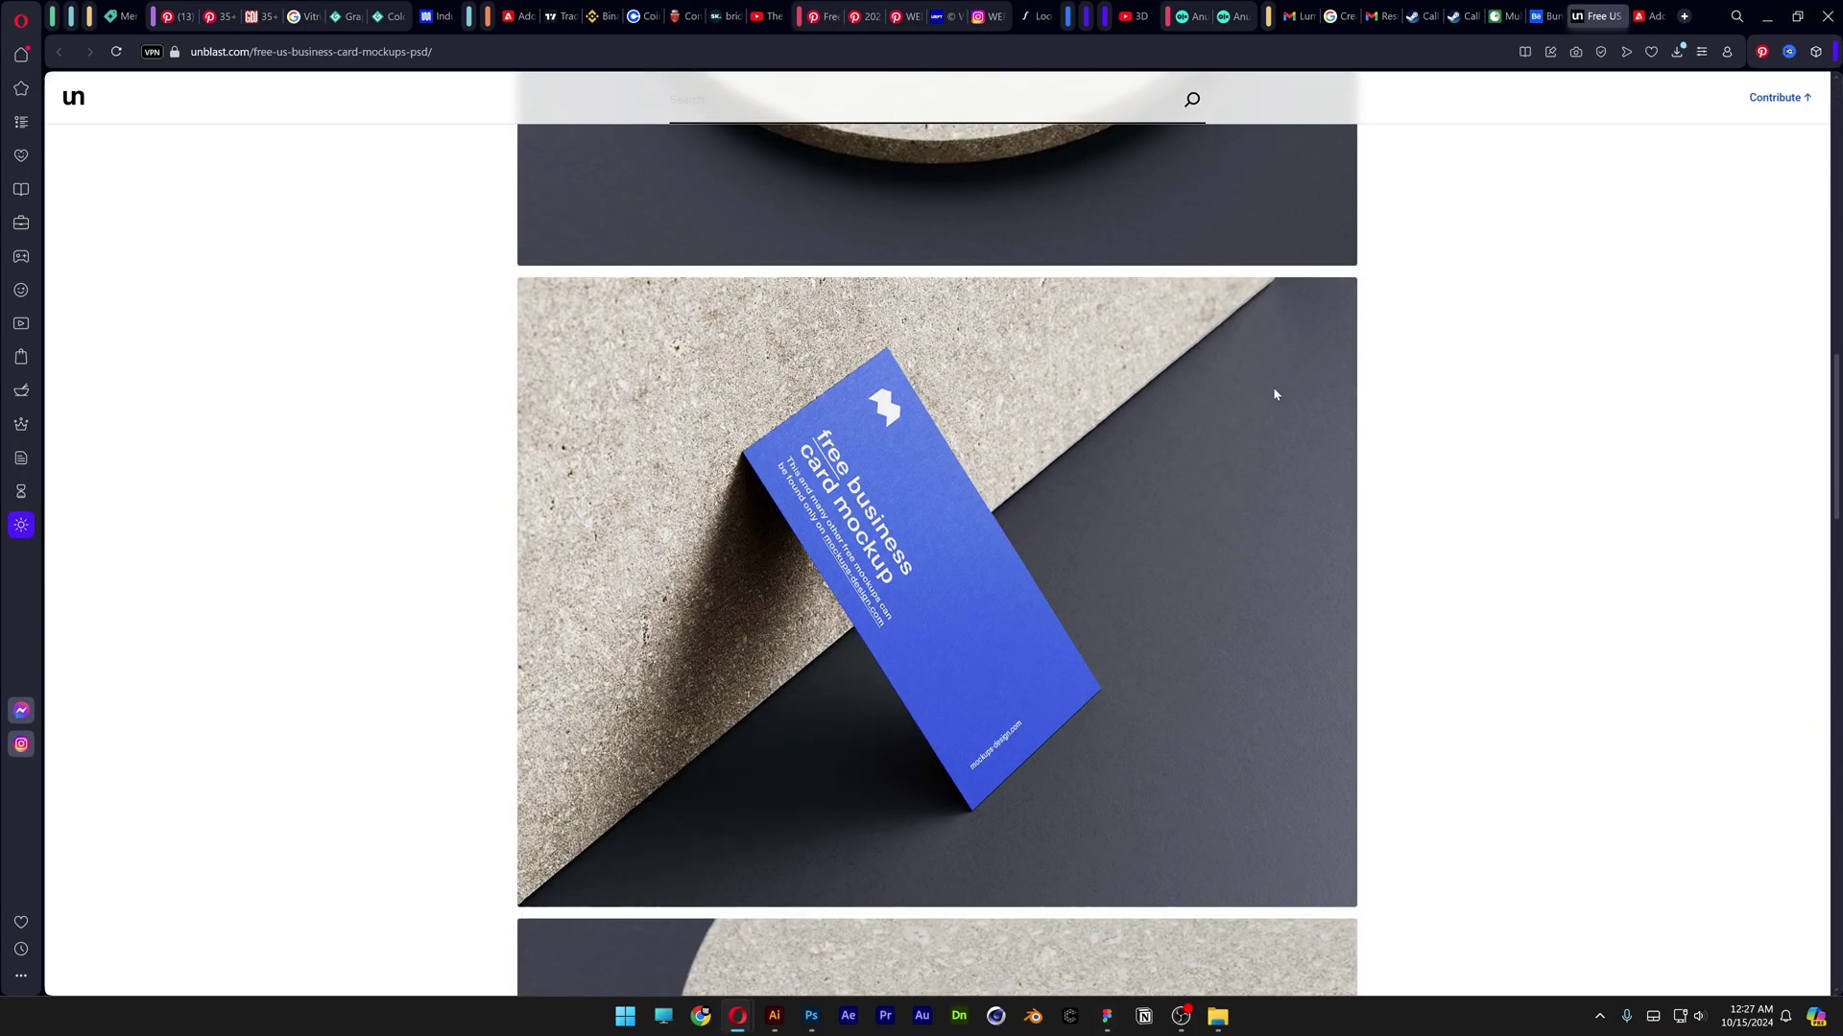
{"action": "scroll", "coordinate": [1275, 389], "scroll_direction": "down", "scroll_amount": 12}
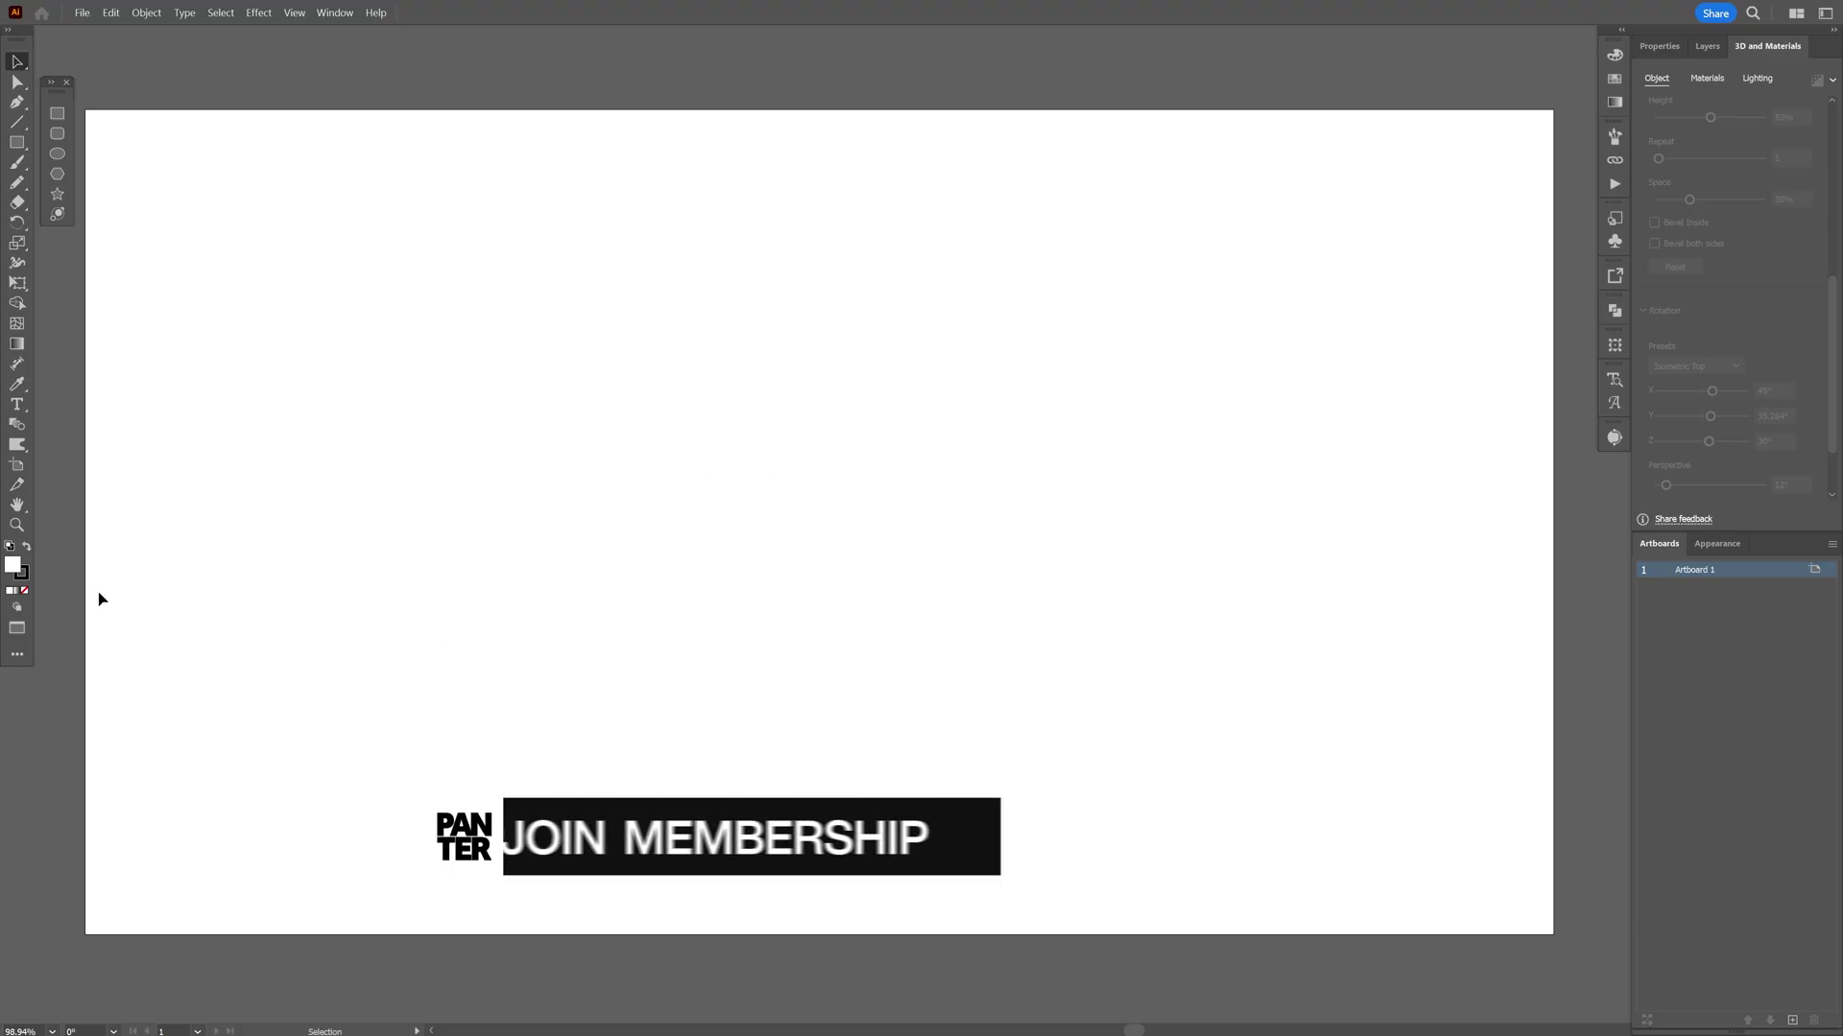
- Set the stroke to None and draw a grey square on the artboard
{"action": "left_click", "coordinate": [21, 573]}
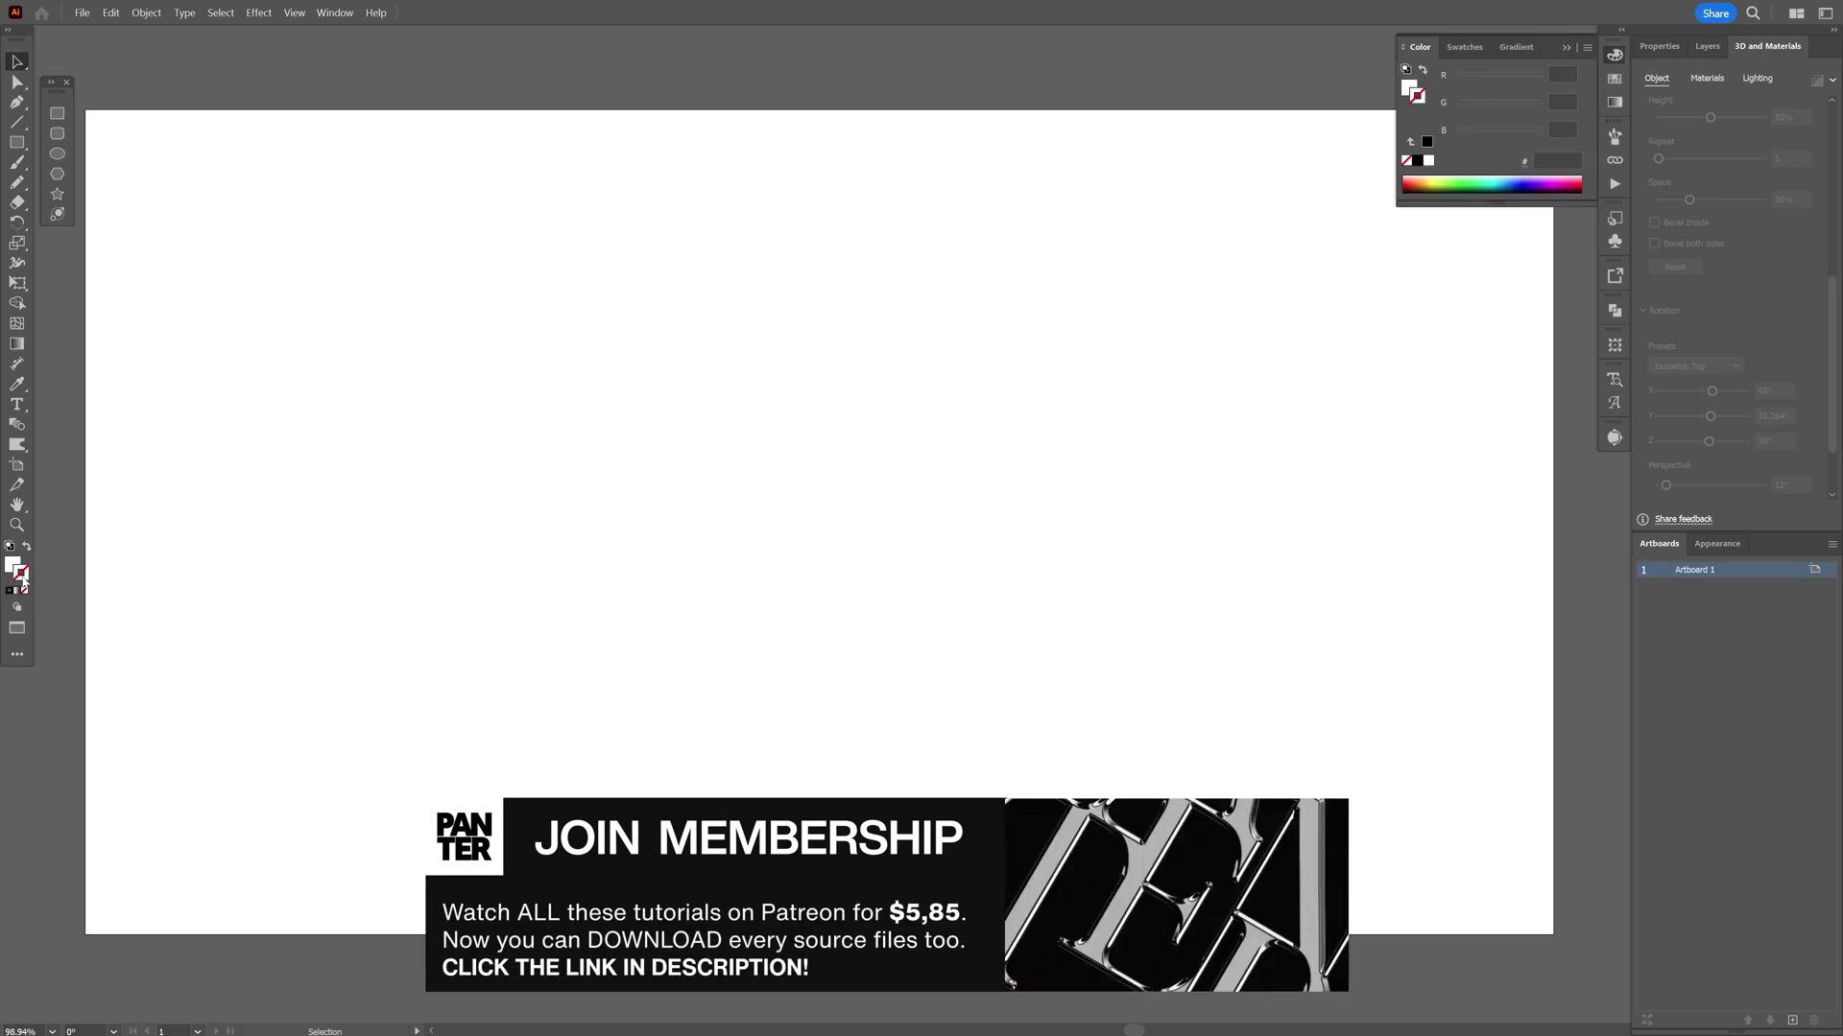
{"action": "left_click", "coordinate": [24, 590]}
{"action": "key", "text": "x"}
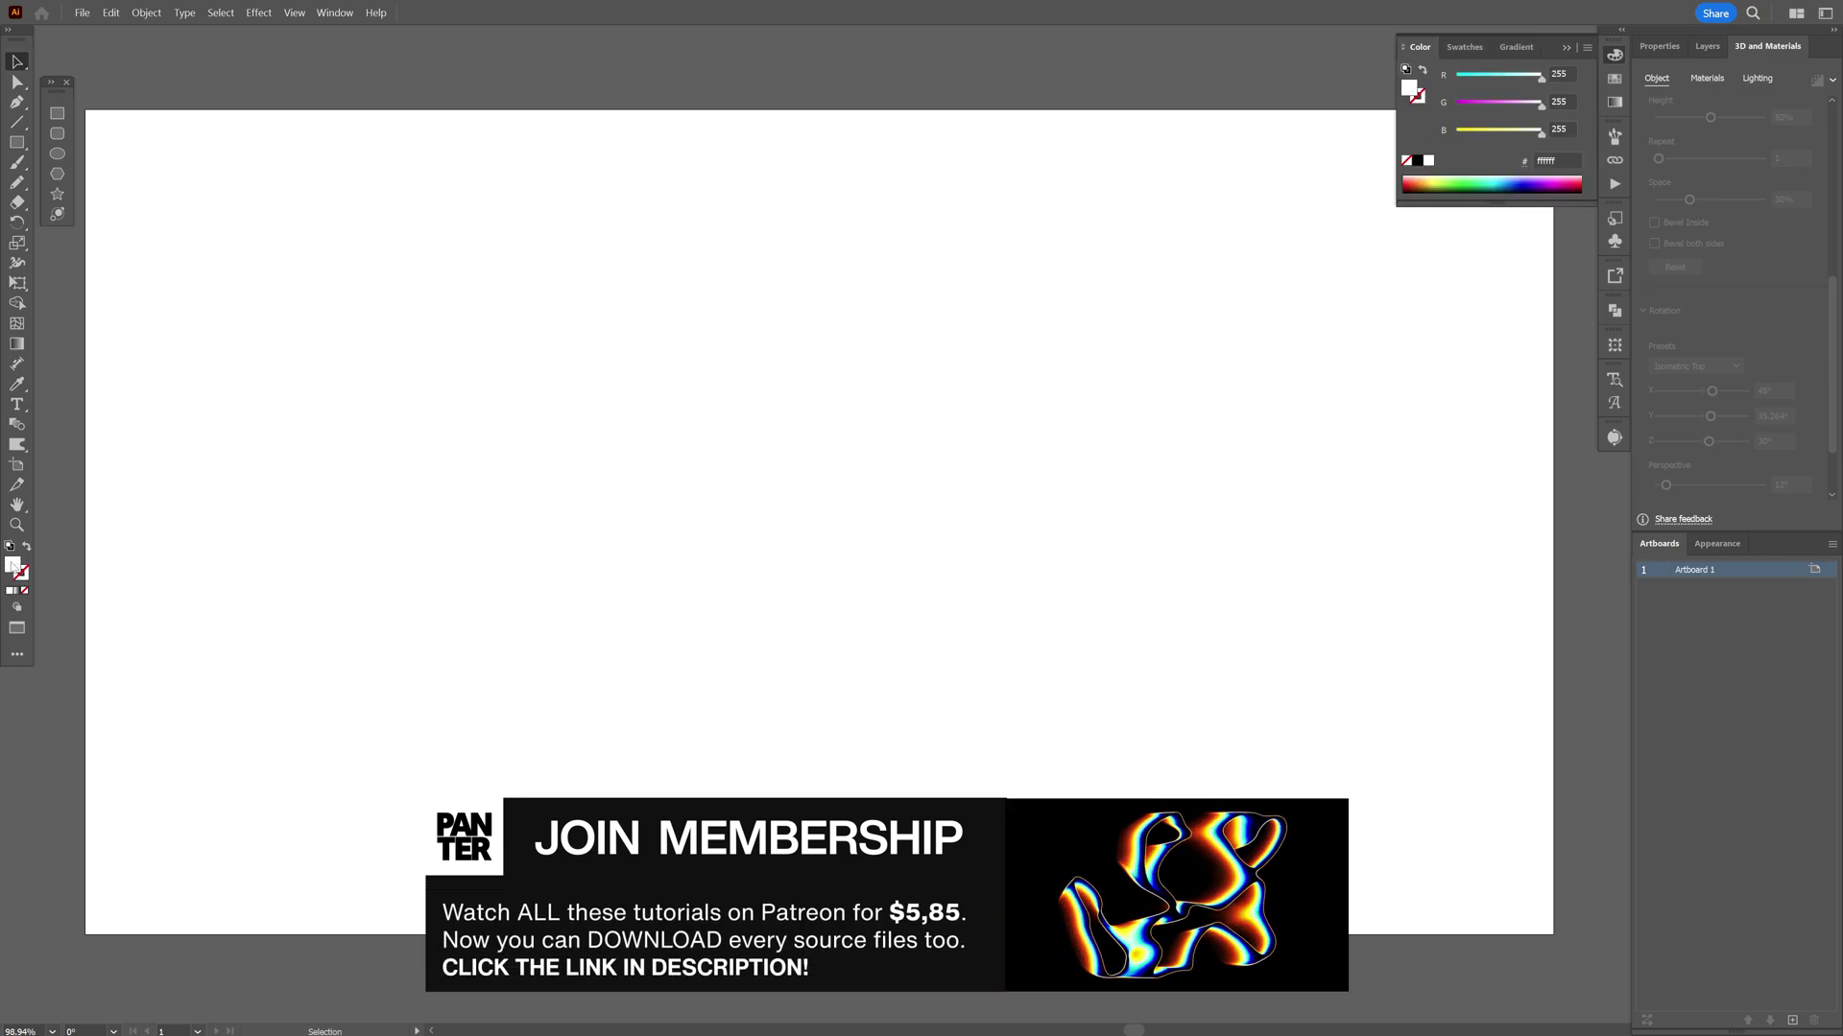
{"action": "left_click", "coordinate": [1614, 80]}
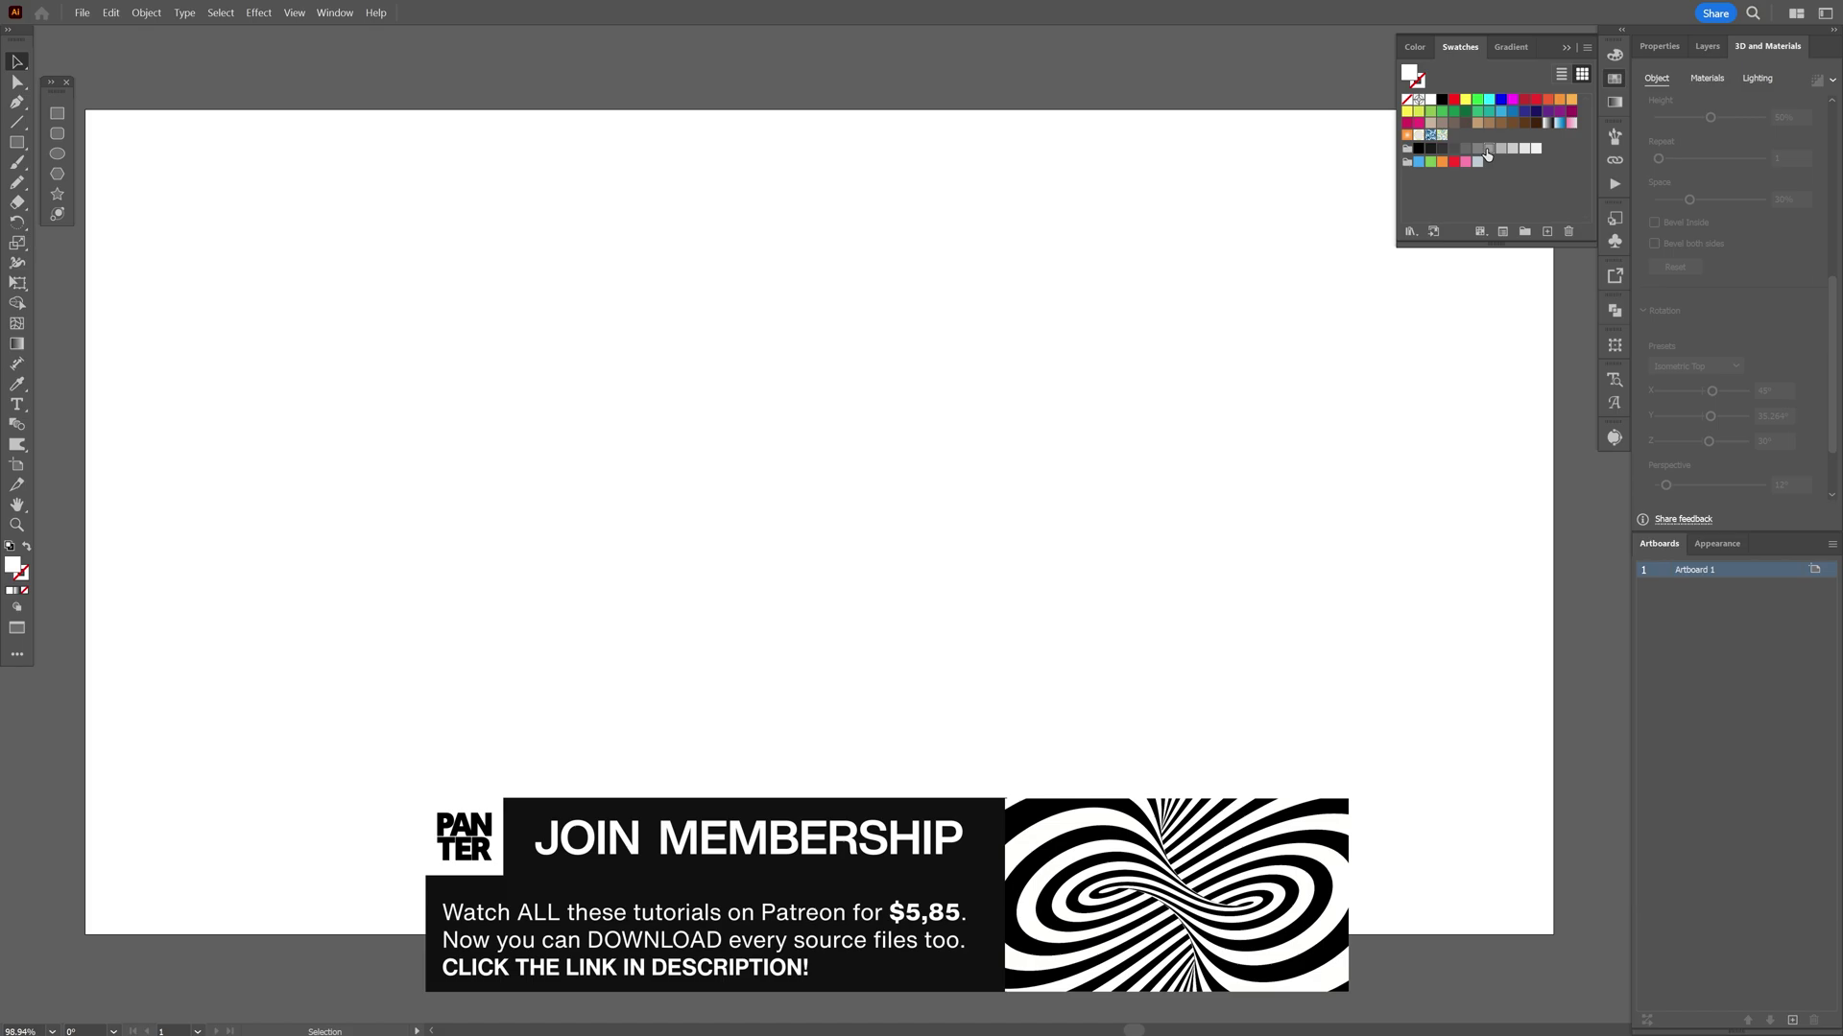
{"action": "left_click", "coordinate": [1567, 48]}
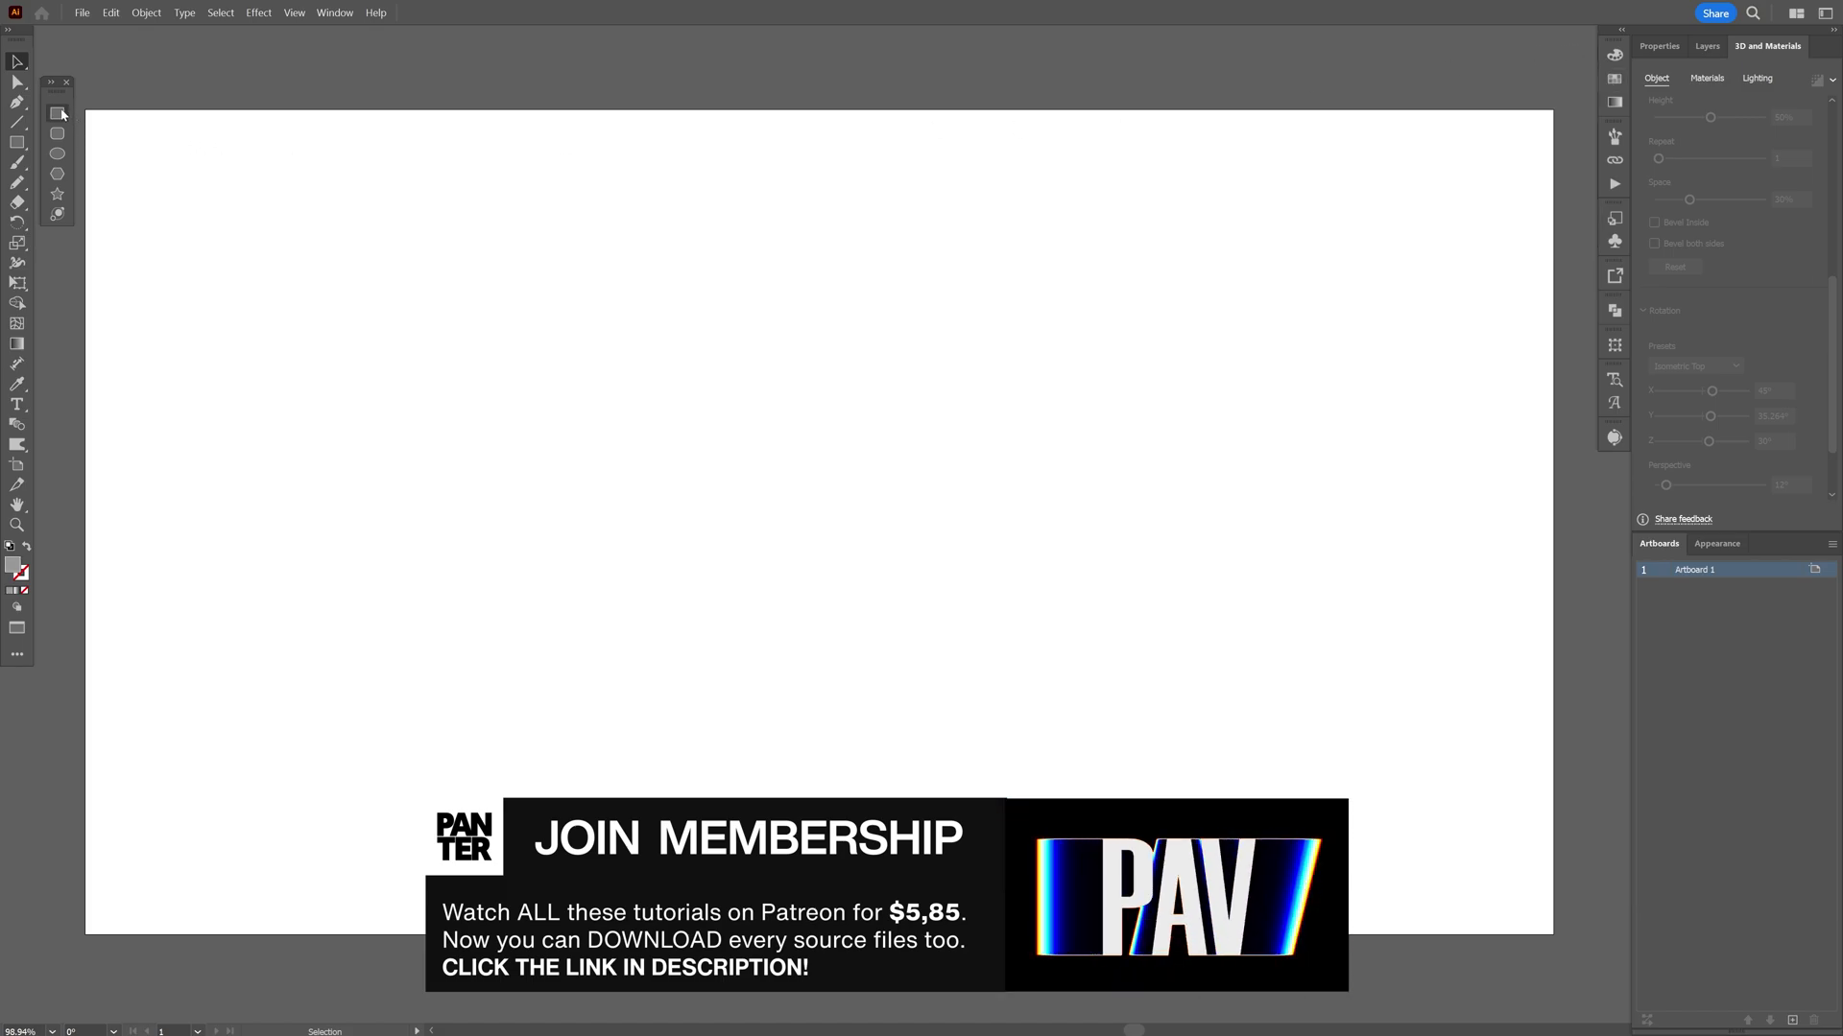
{"action": "left_click", "coordinate": [17, 142]}
{"action": "left_click_drag", "start_coordinate": [817, 487], "coordinate": [960, 559]}
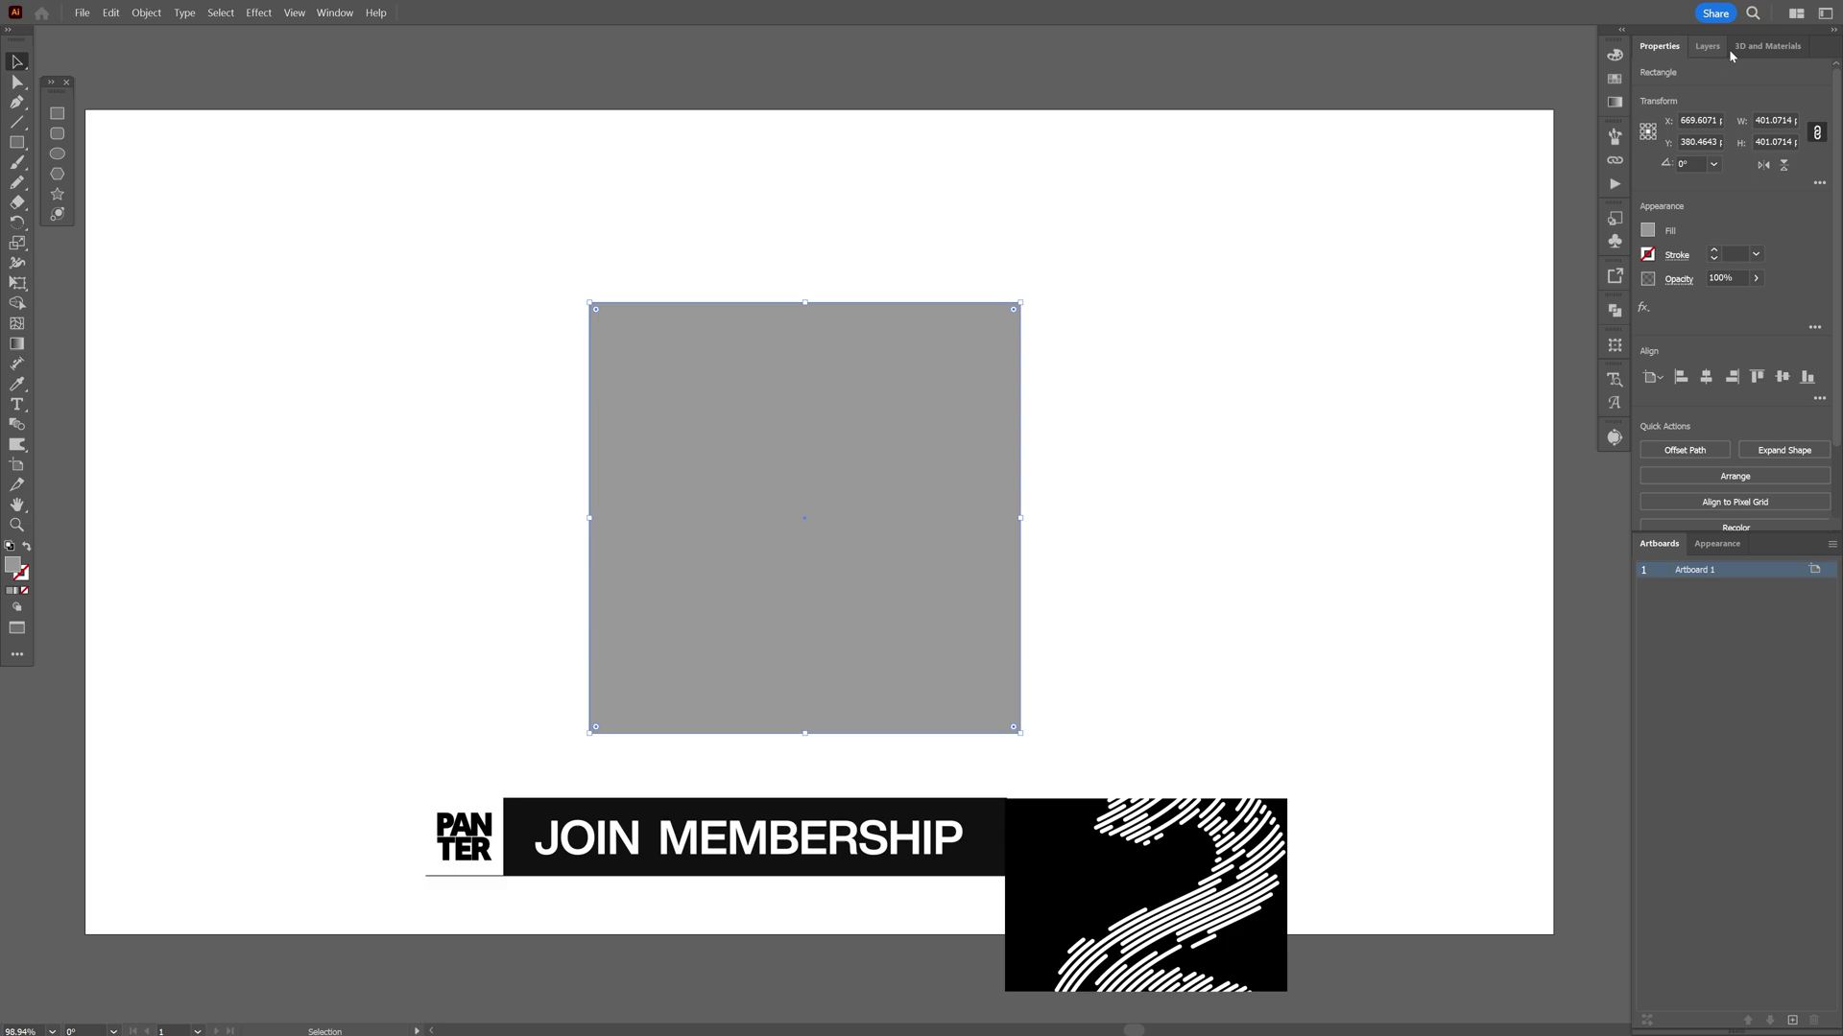
- Extrude the square in 3D with the Isometric Top preset and 465 px depth
{"action": "left_click", "coordinate": [1761, 46]}
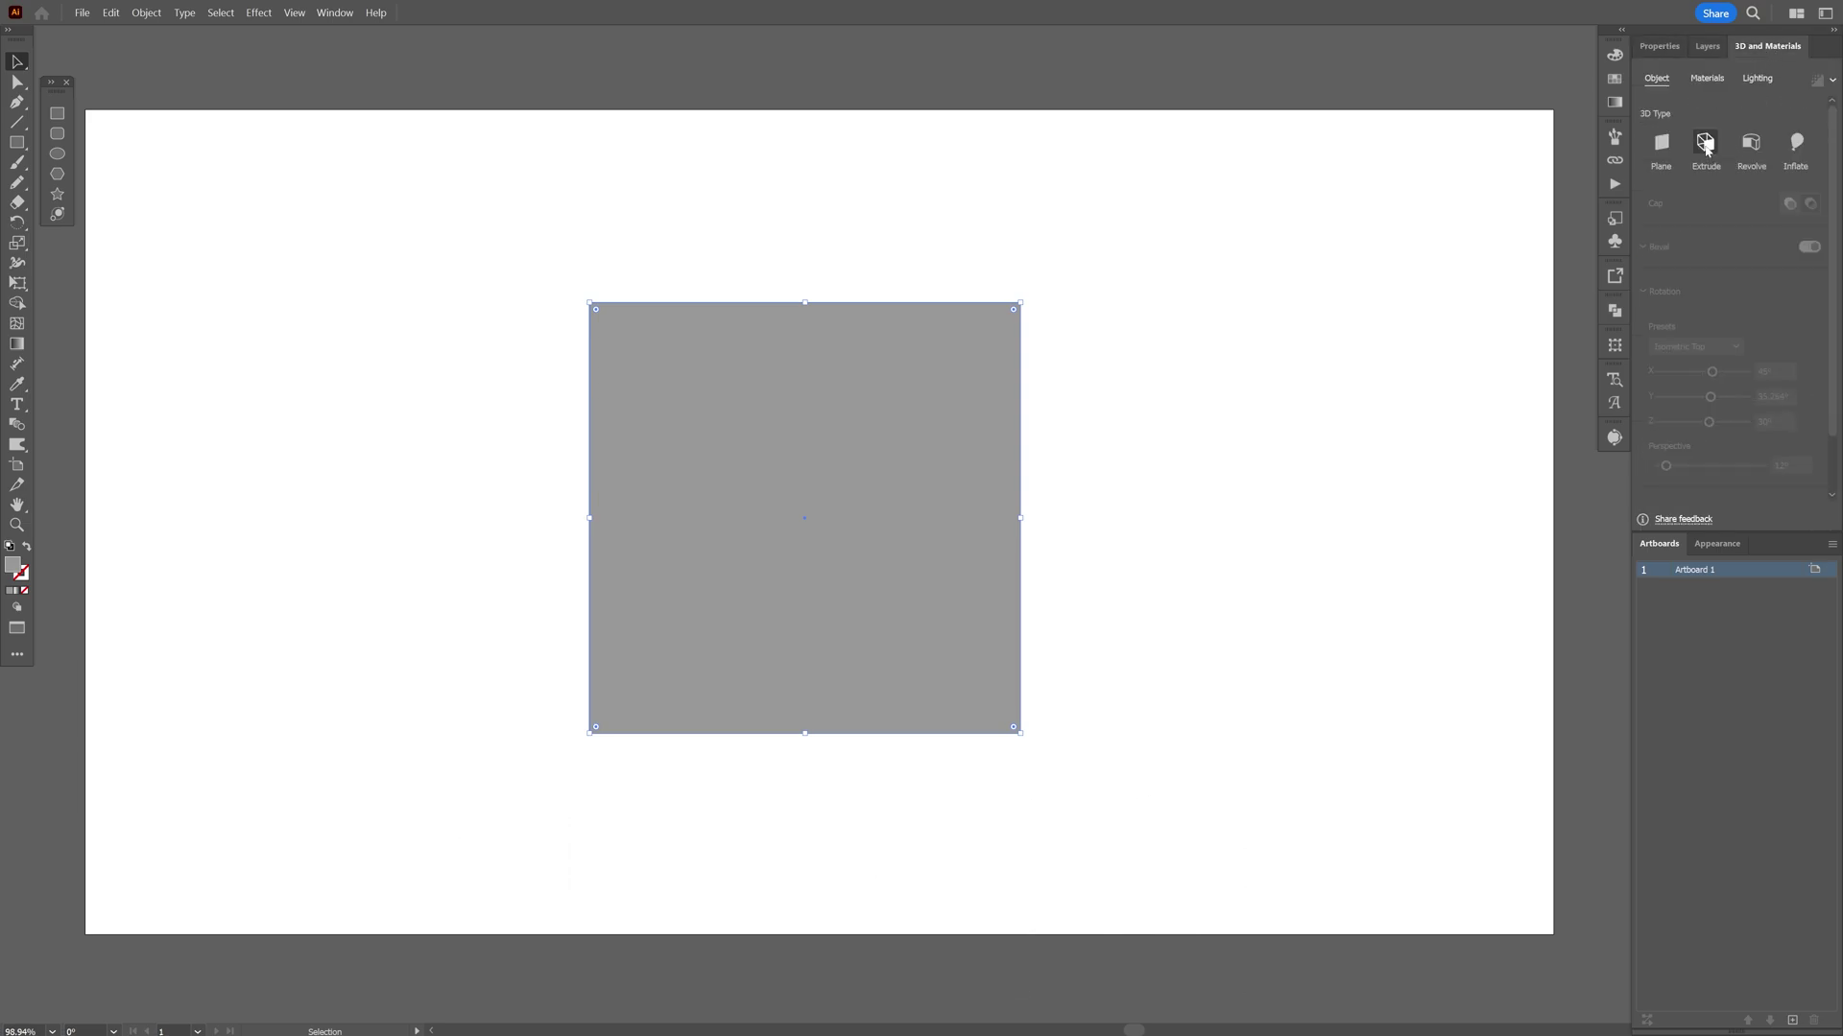
{"action": "left_click", "coordinate": [1704, 143]}
{"action": "scroll", "coordinate": [1692, 289], "scroll_direction": "down", "scroll_amount": 8}
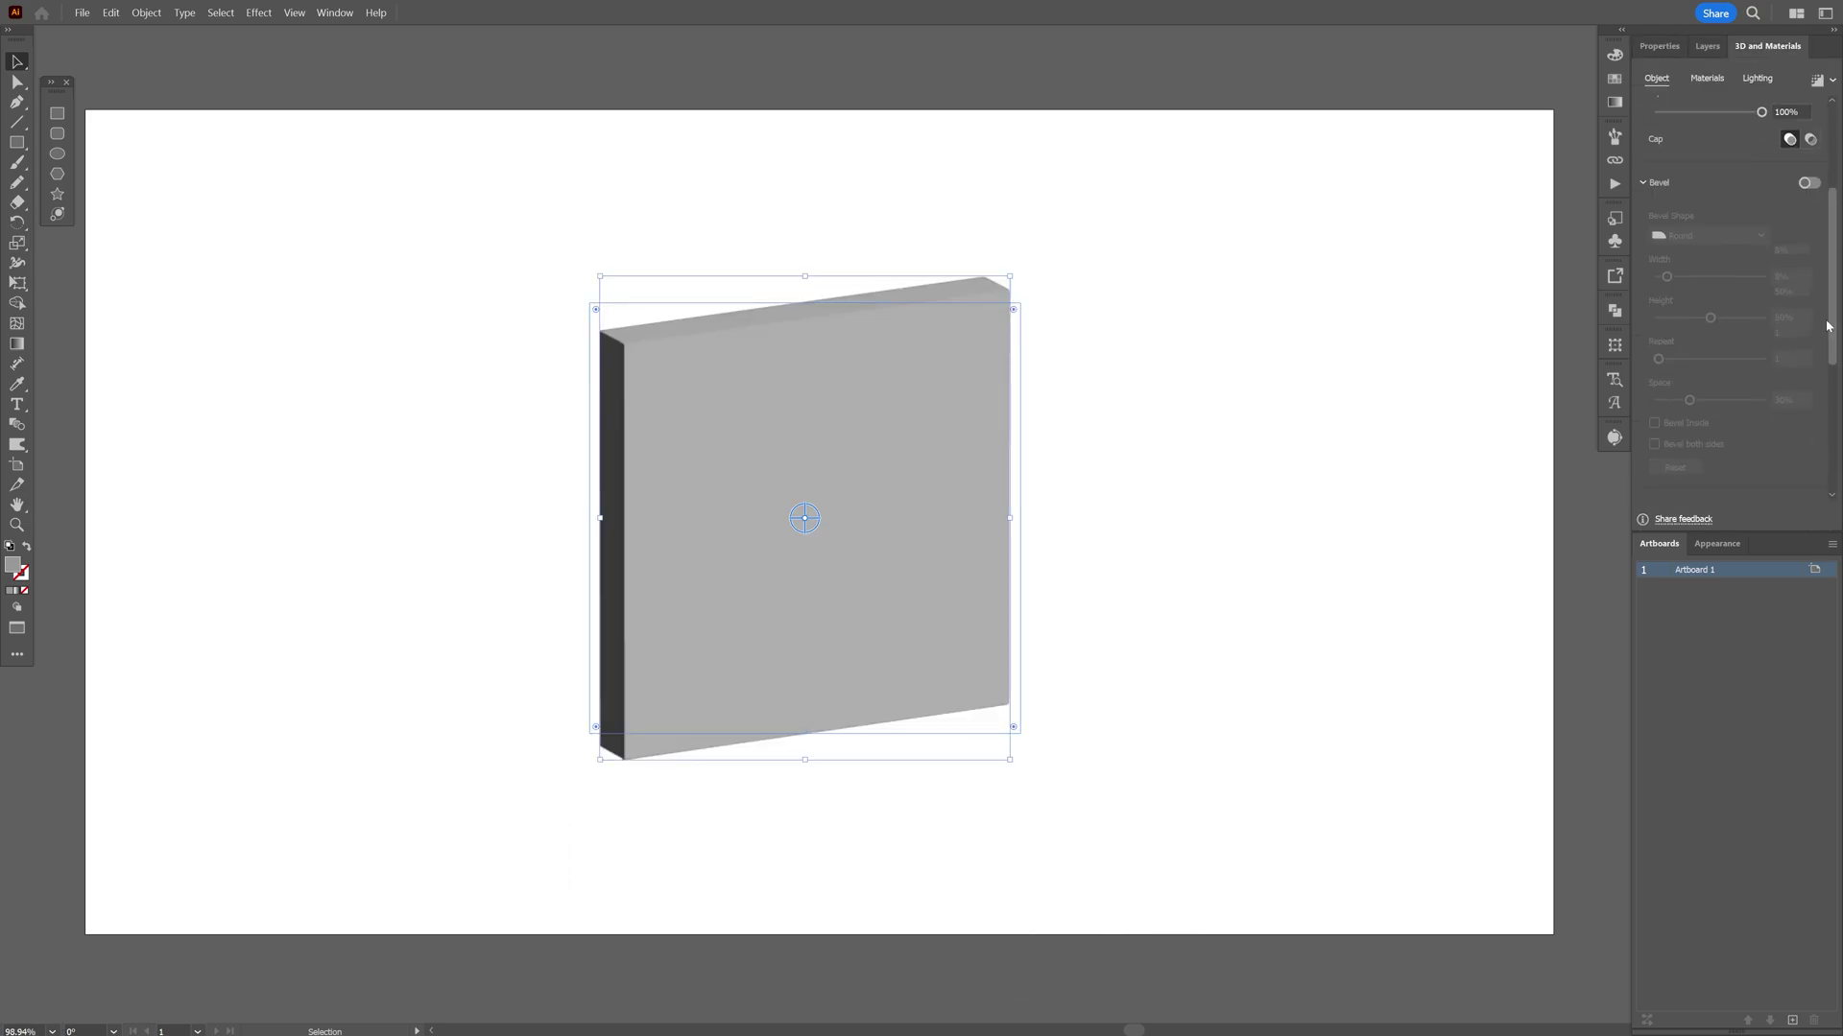
{"action": "left_click", "coordinate": [1692, 283]}
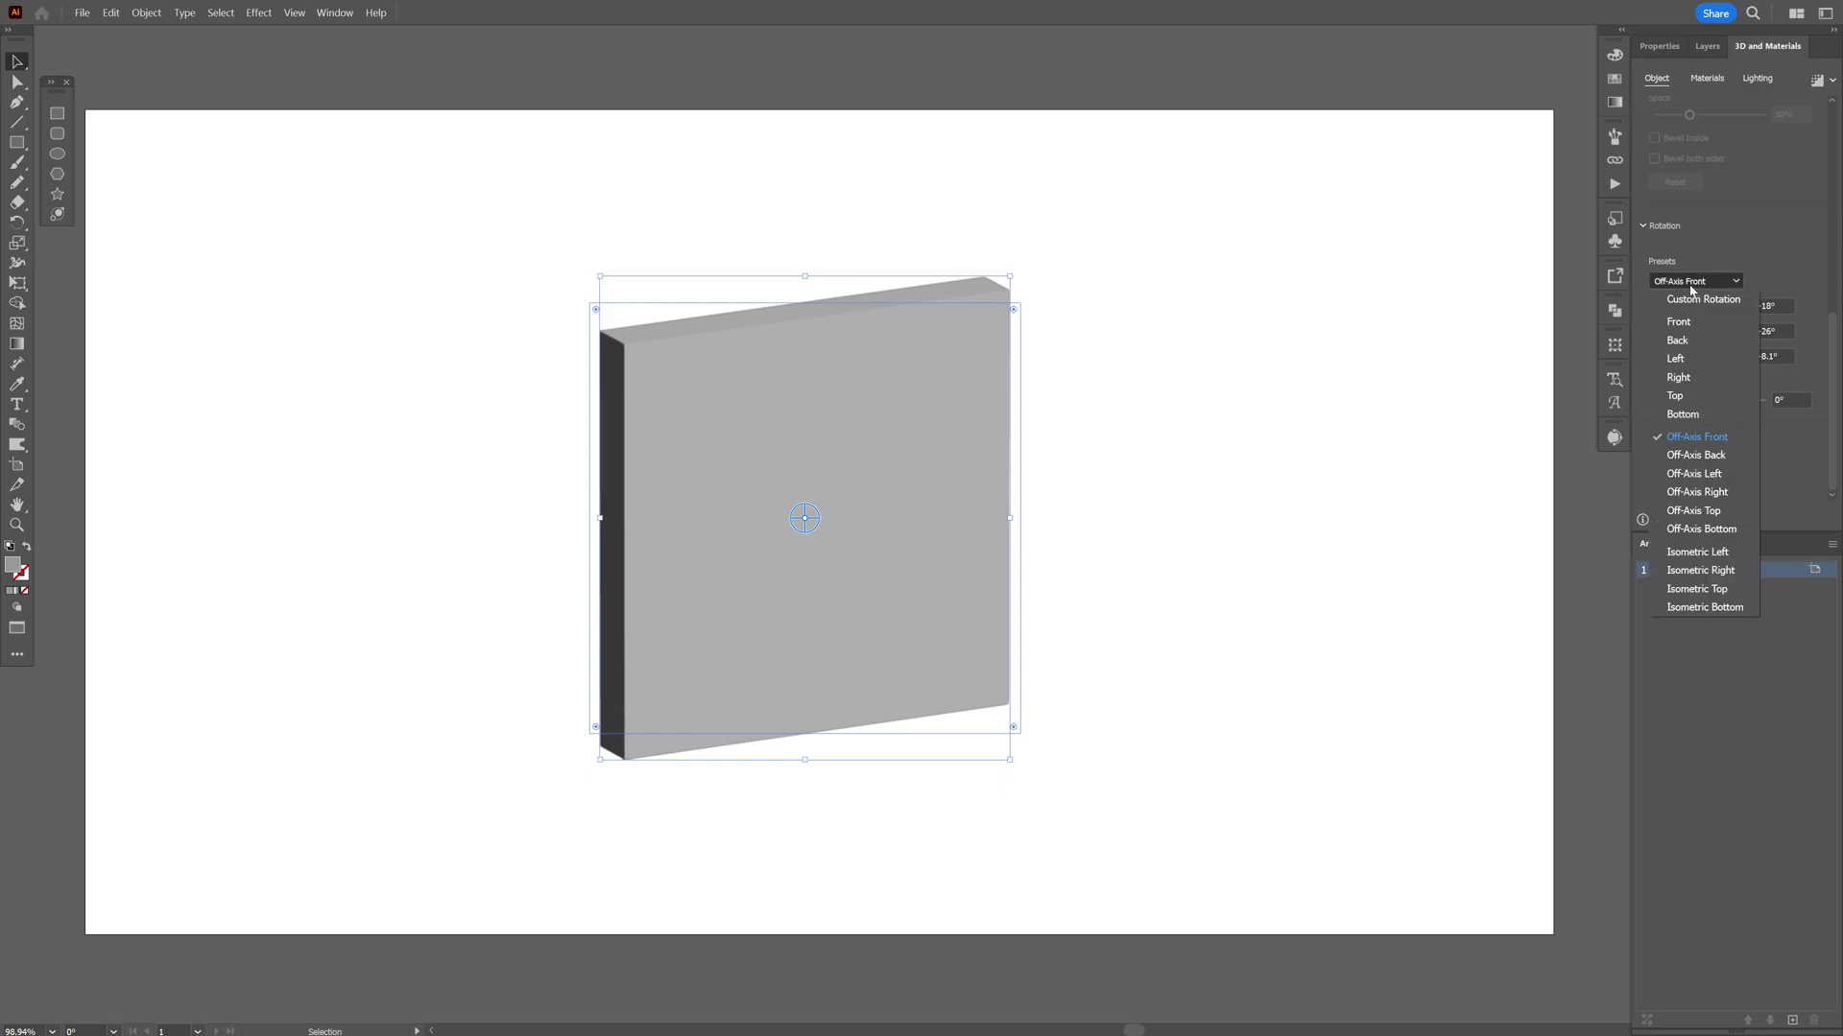
{"action": "left_click", "coordinate": [1702, 596]}
{"action": "scroll", "coordinate": [1705, 240], "scroll_direction": "up", "scroll_amount": 8}
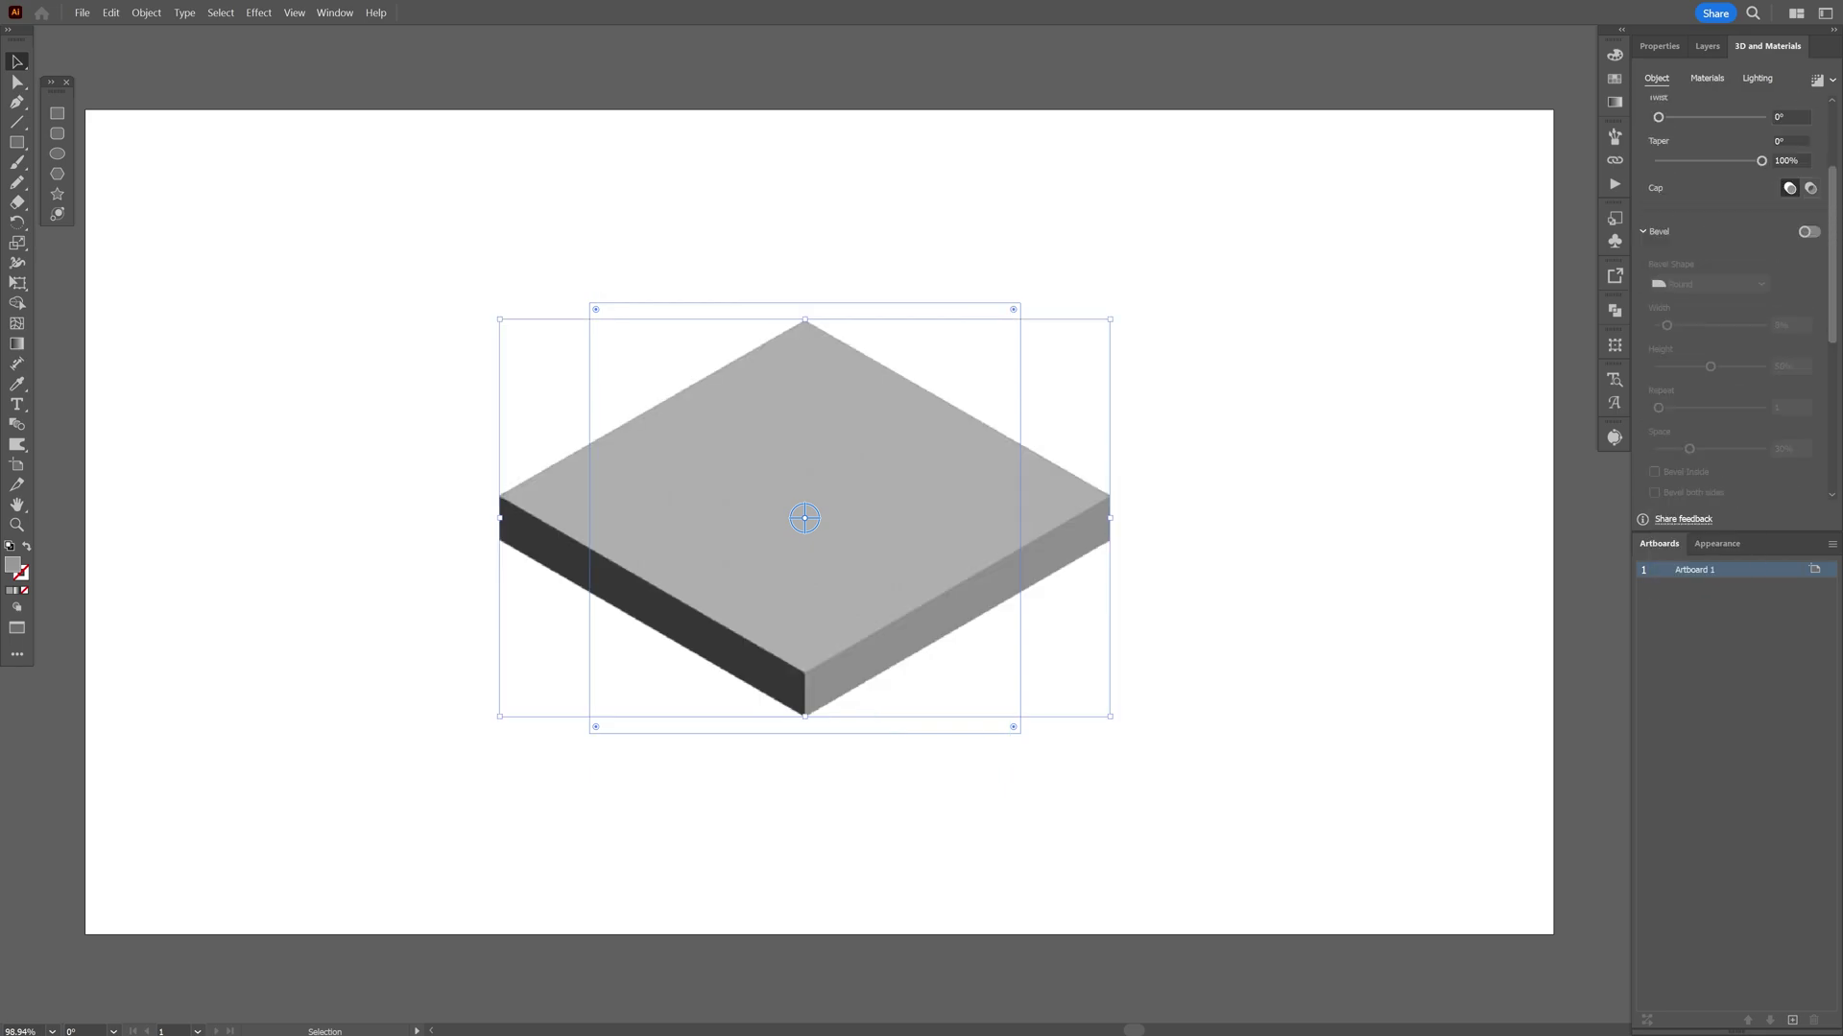
{"action": "left_click_drag", "start_coordinate": [1661, 211], "coordinate": [1680, 213]}
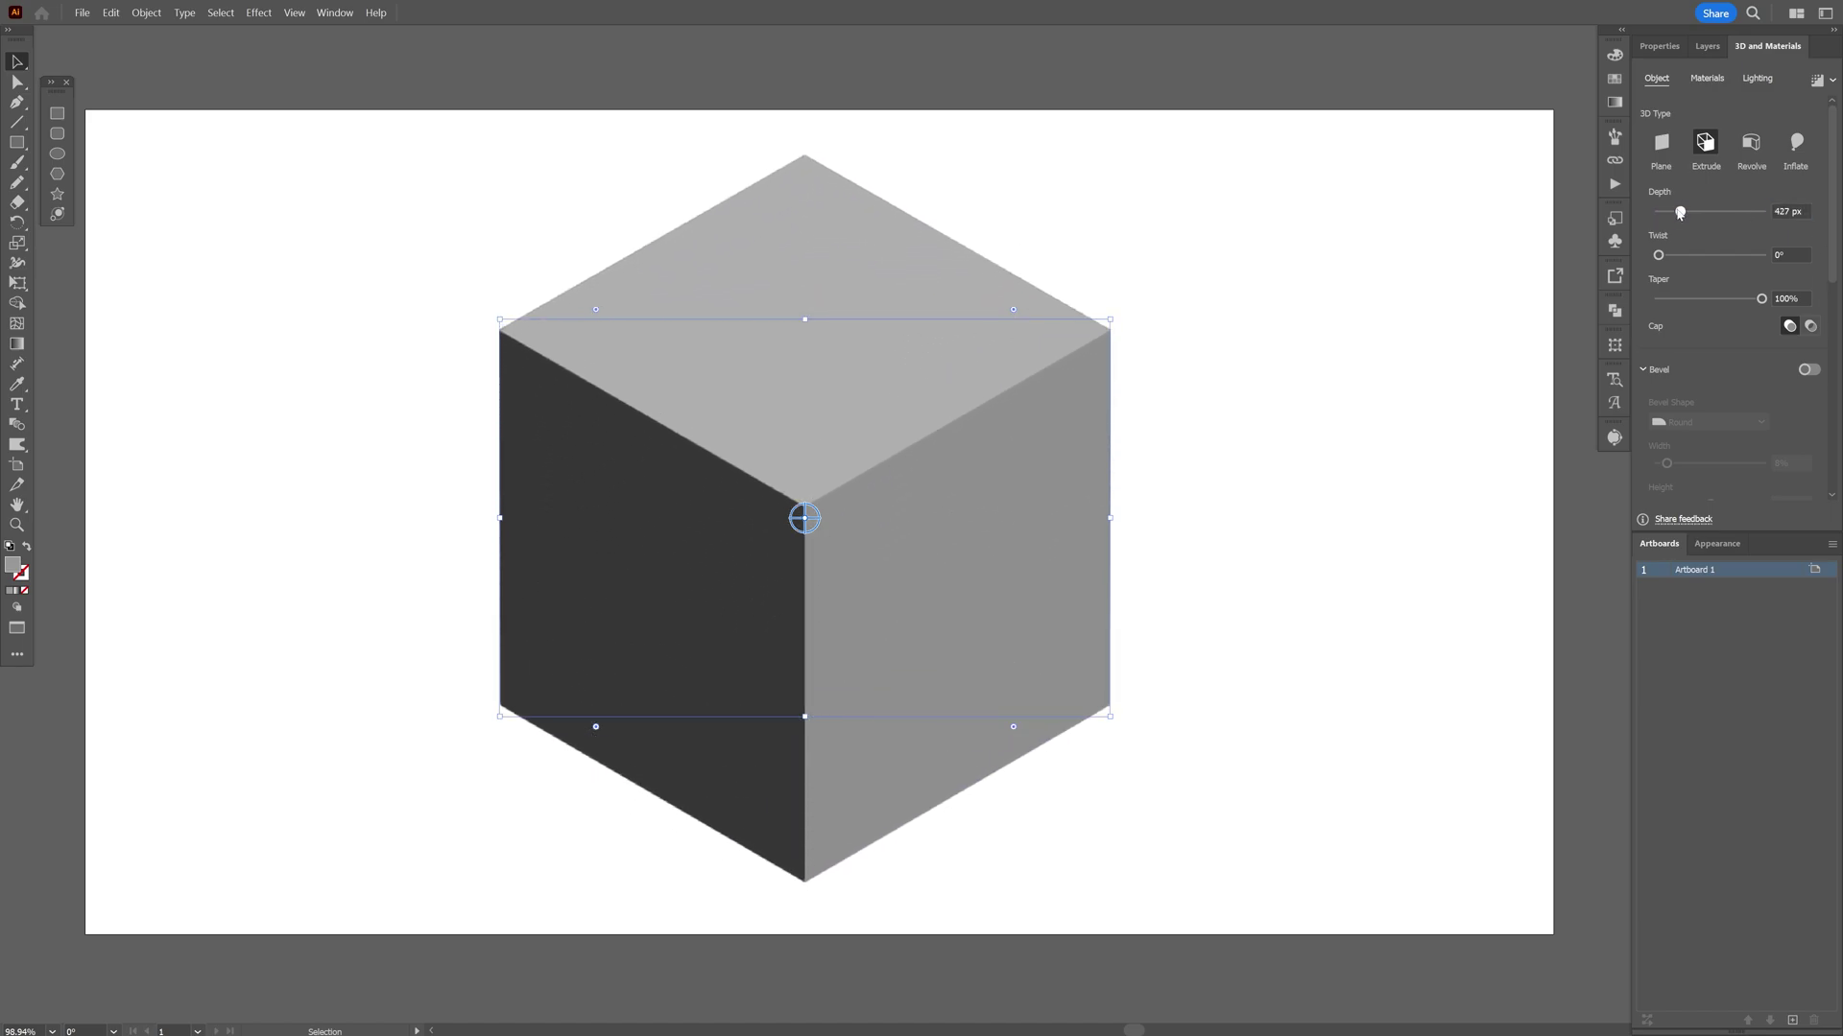
- Give the cube a Round bevel at 6% width and move it toward the lower right
{"action": "left_click", "coordinate": [1809, 371]}
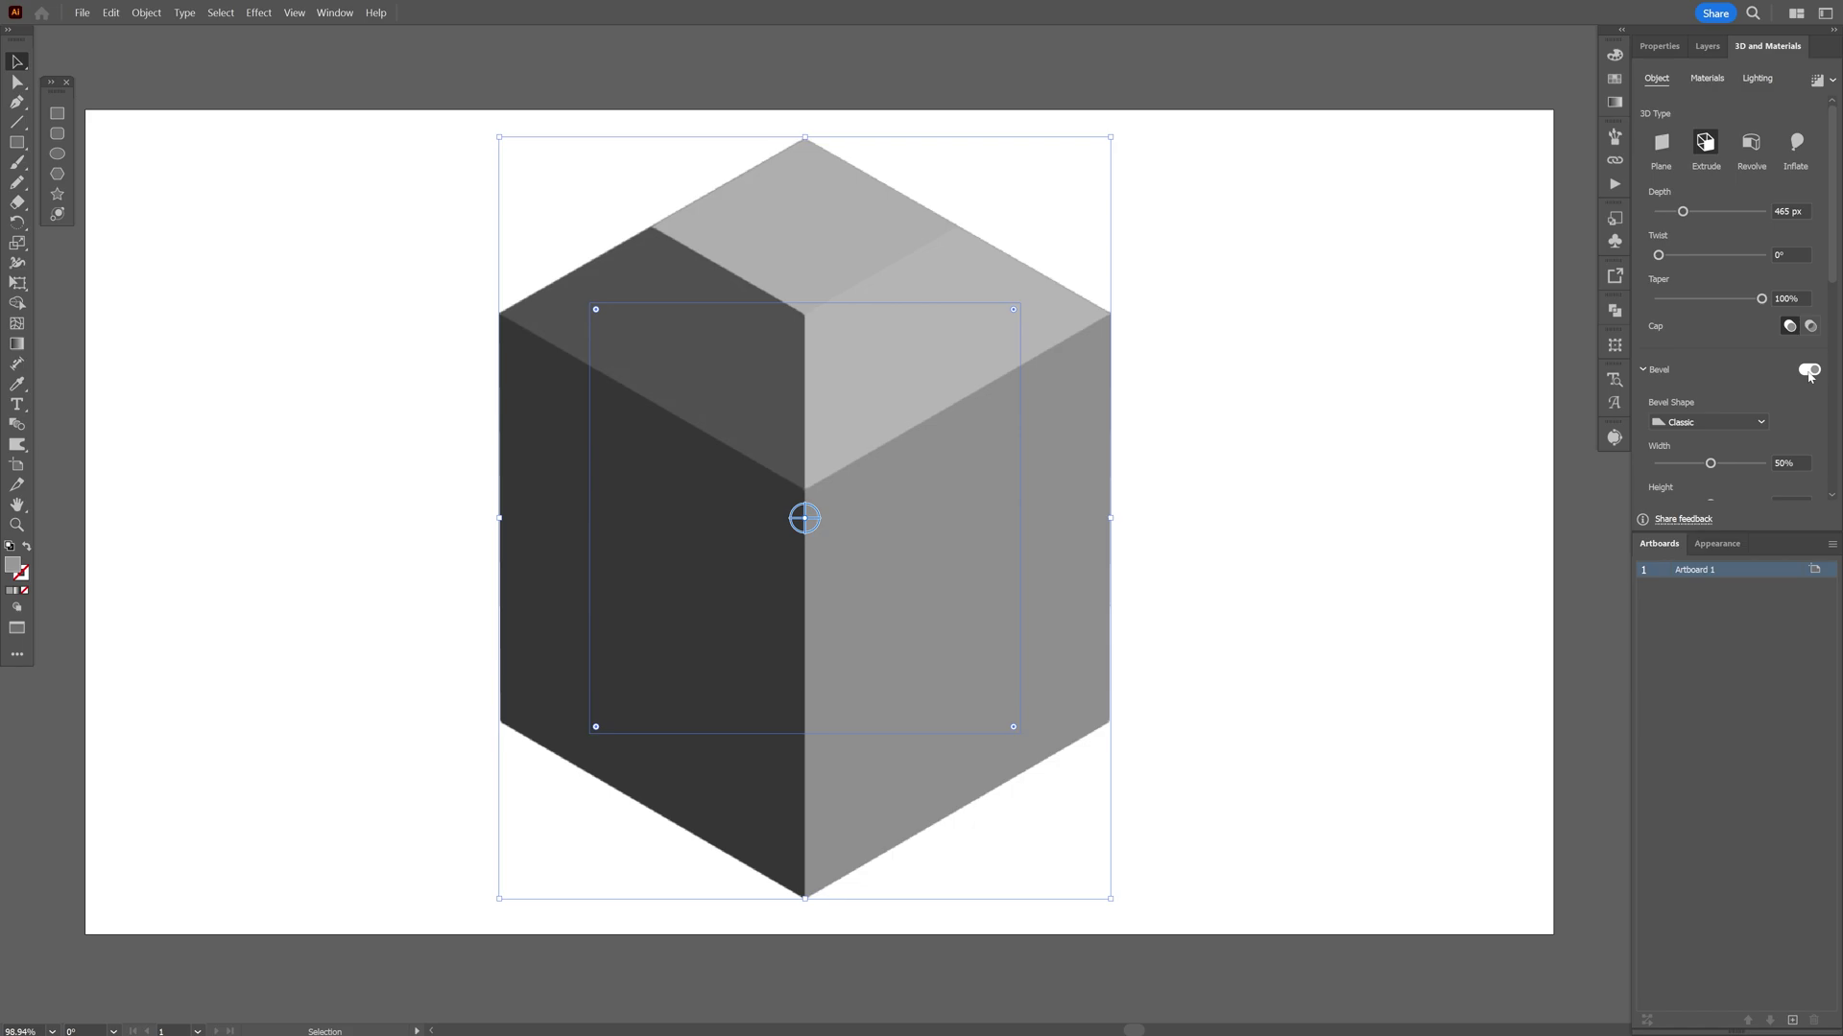
{"action": "left_click", "coordinate": [1701, 423]}
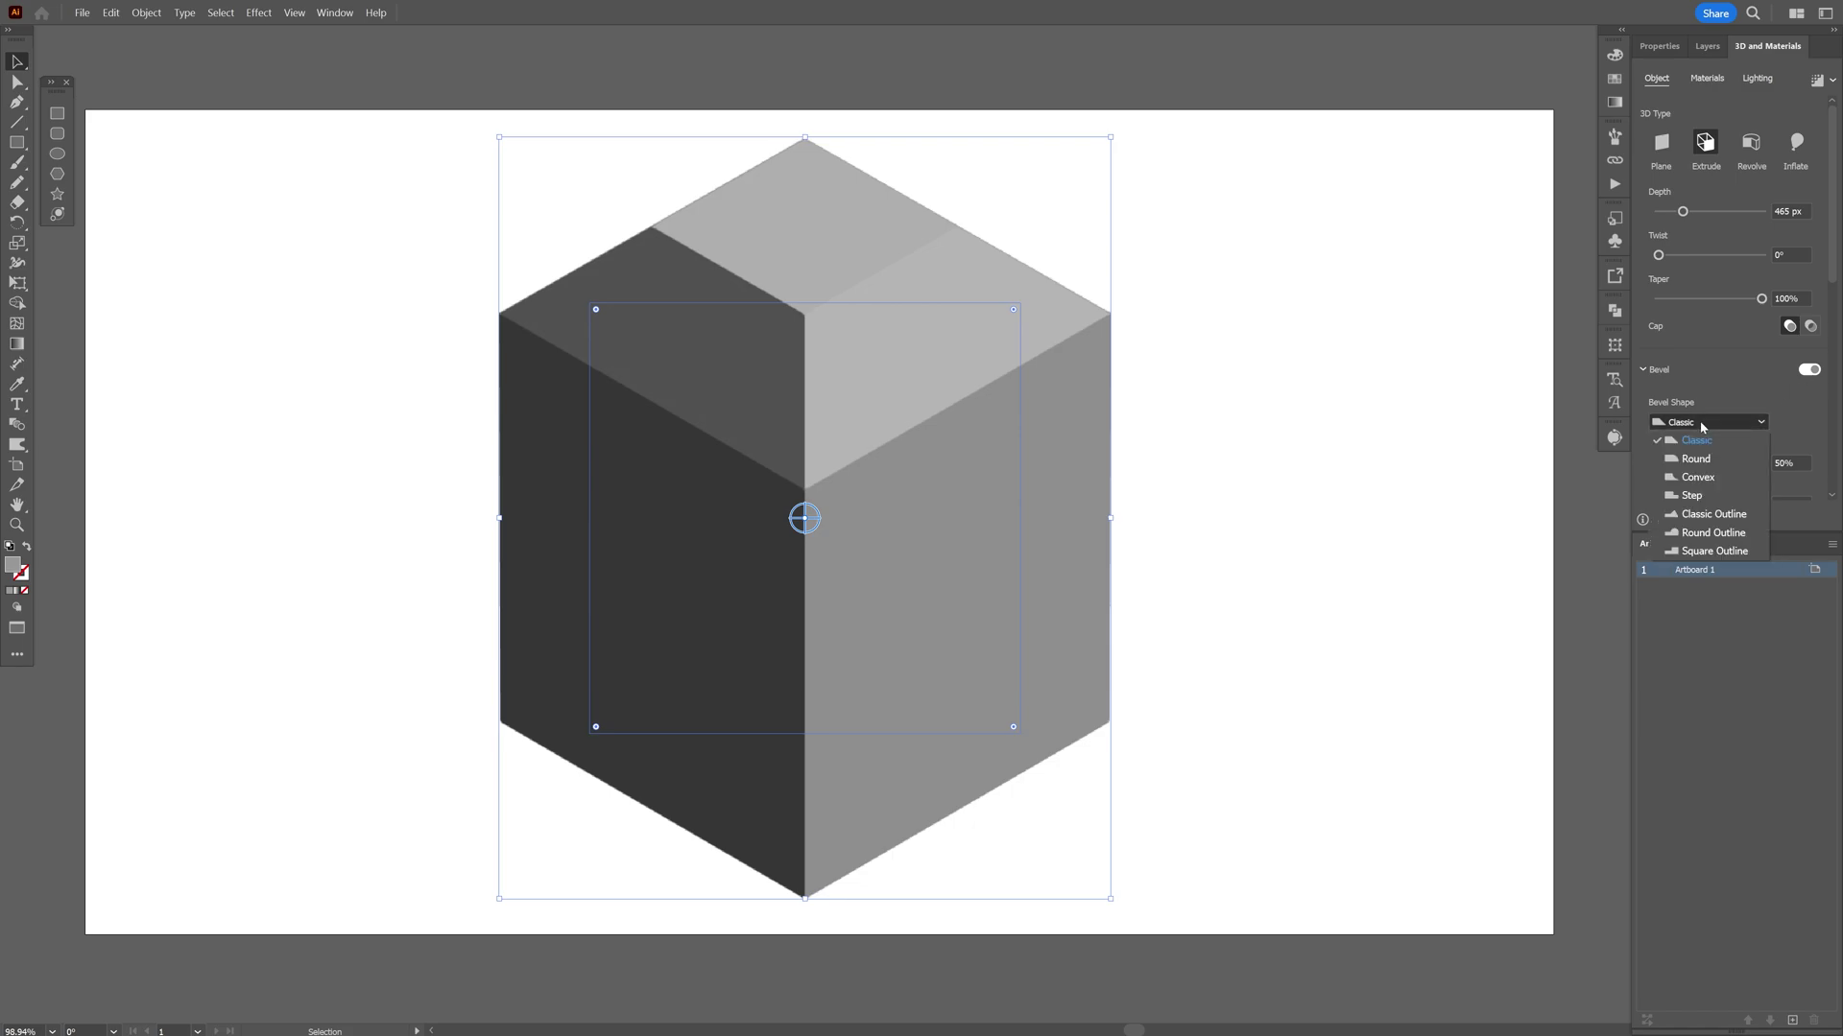
{"action": "left_click", "coordinate": [1710, 460]}
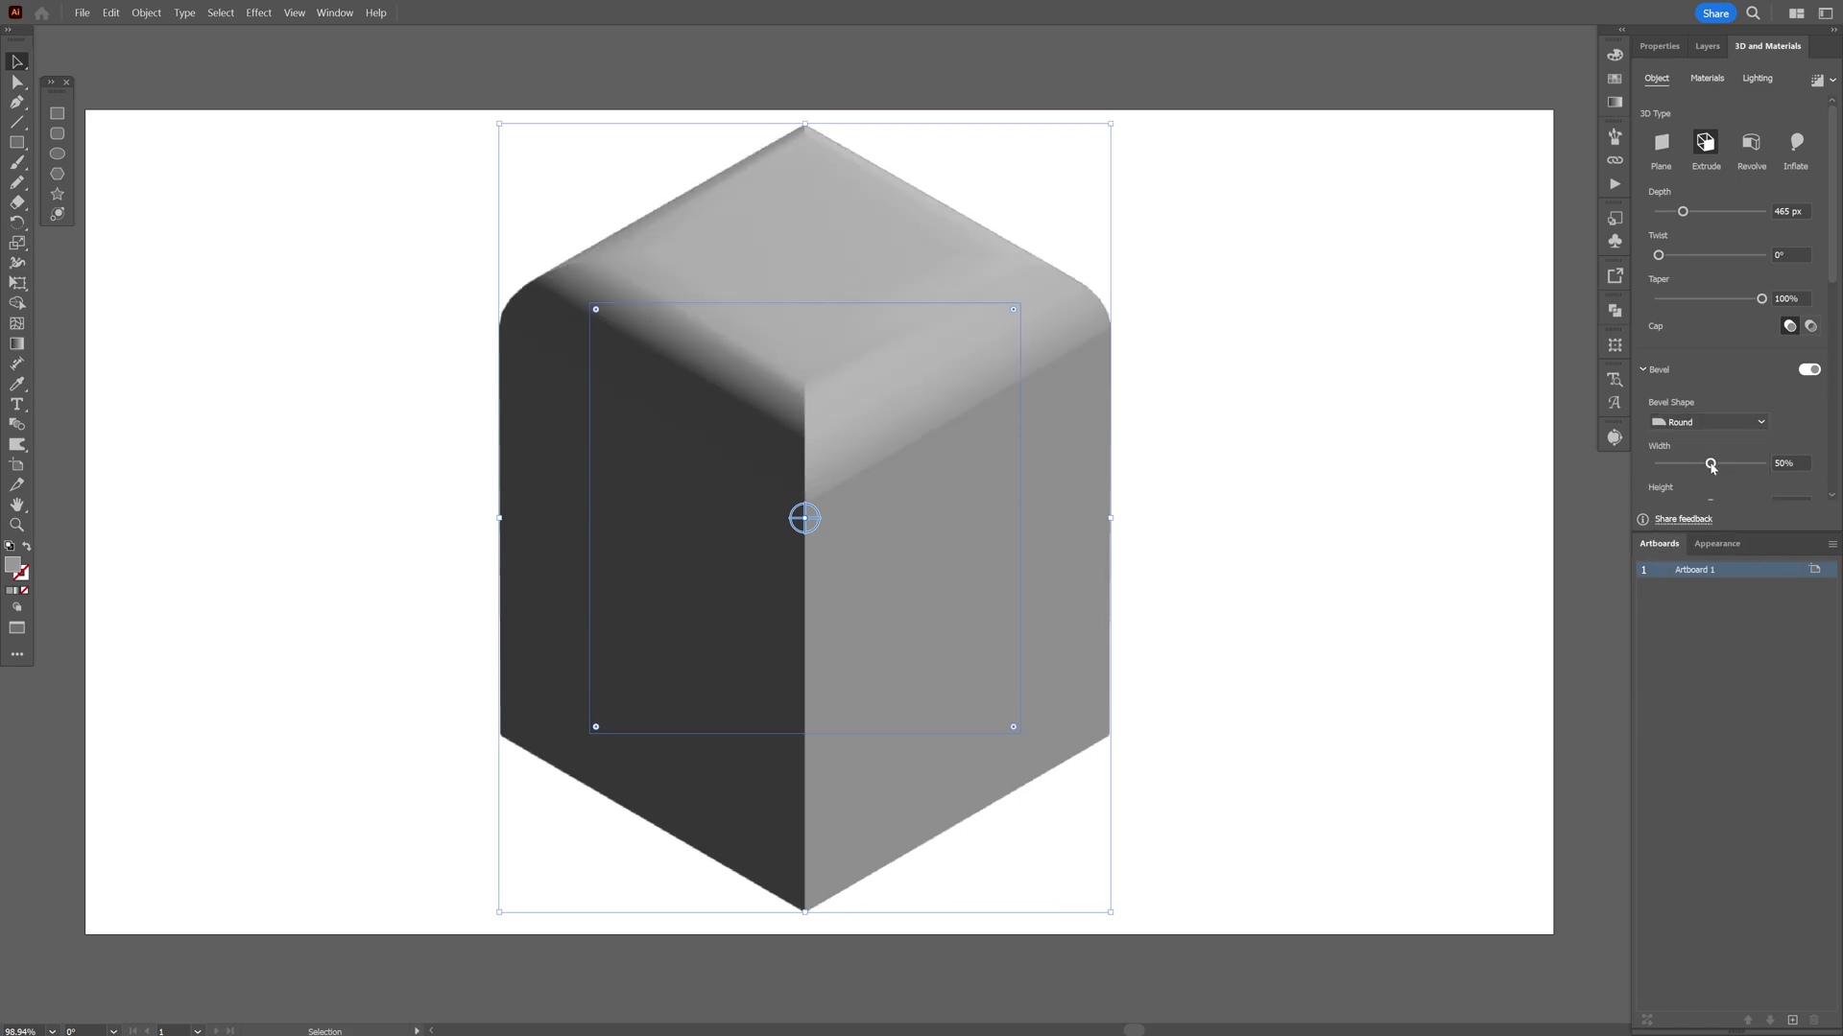
{"action": "left_click_drag", "start_coordinate": [1713, 466], "coordinate": [1664, 464]}
{"action": "left_click_drag", "start_coordinate": [821, 348], "coordinate": [1134, 492]}
{"action": "left_click", "coordinate": [605, 239]}
- Draw a 351 by 185 px rectangle and fill it with blue from Swatches
{"action": "left_click", "coordinate": [59, 114]}
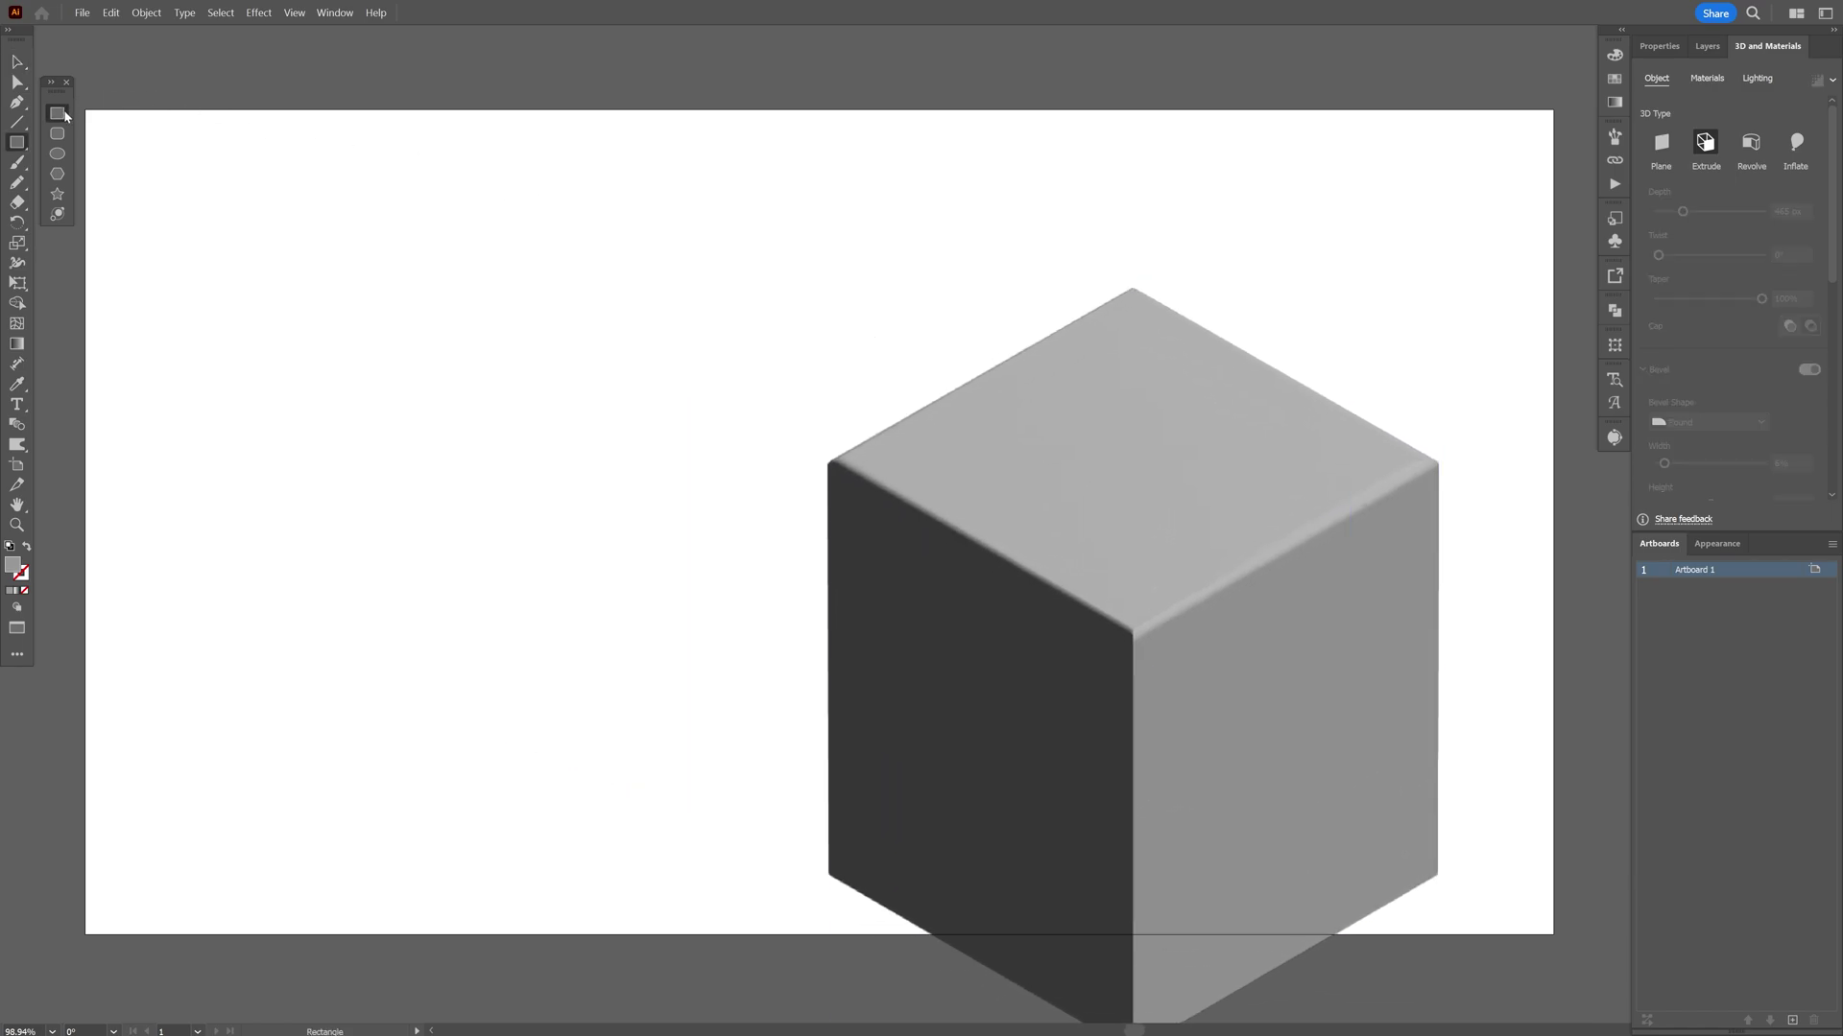
{"action": "left_click_drag", "start_coordinate": [279, 257], "coordinate": [360, 291]}
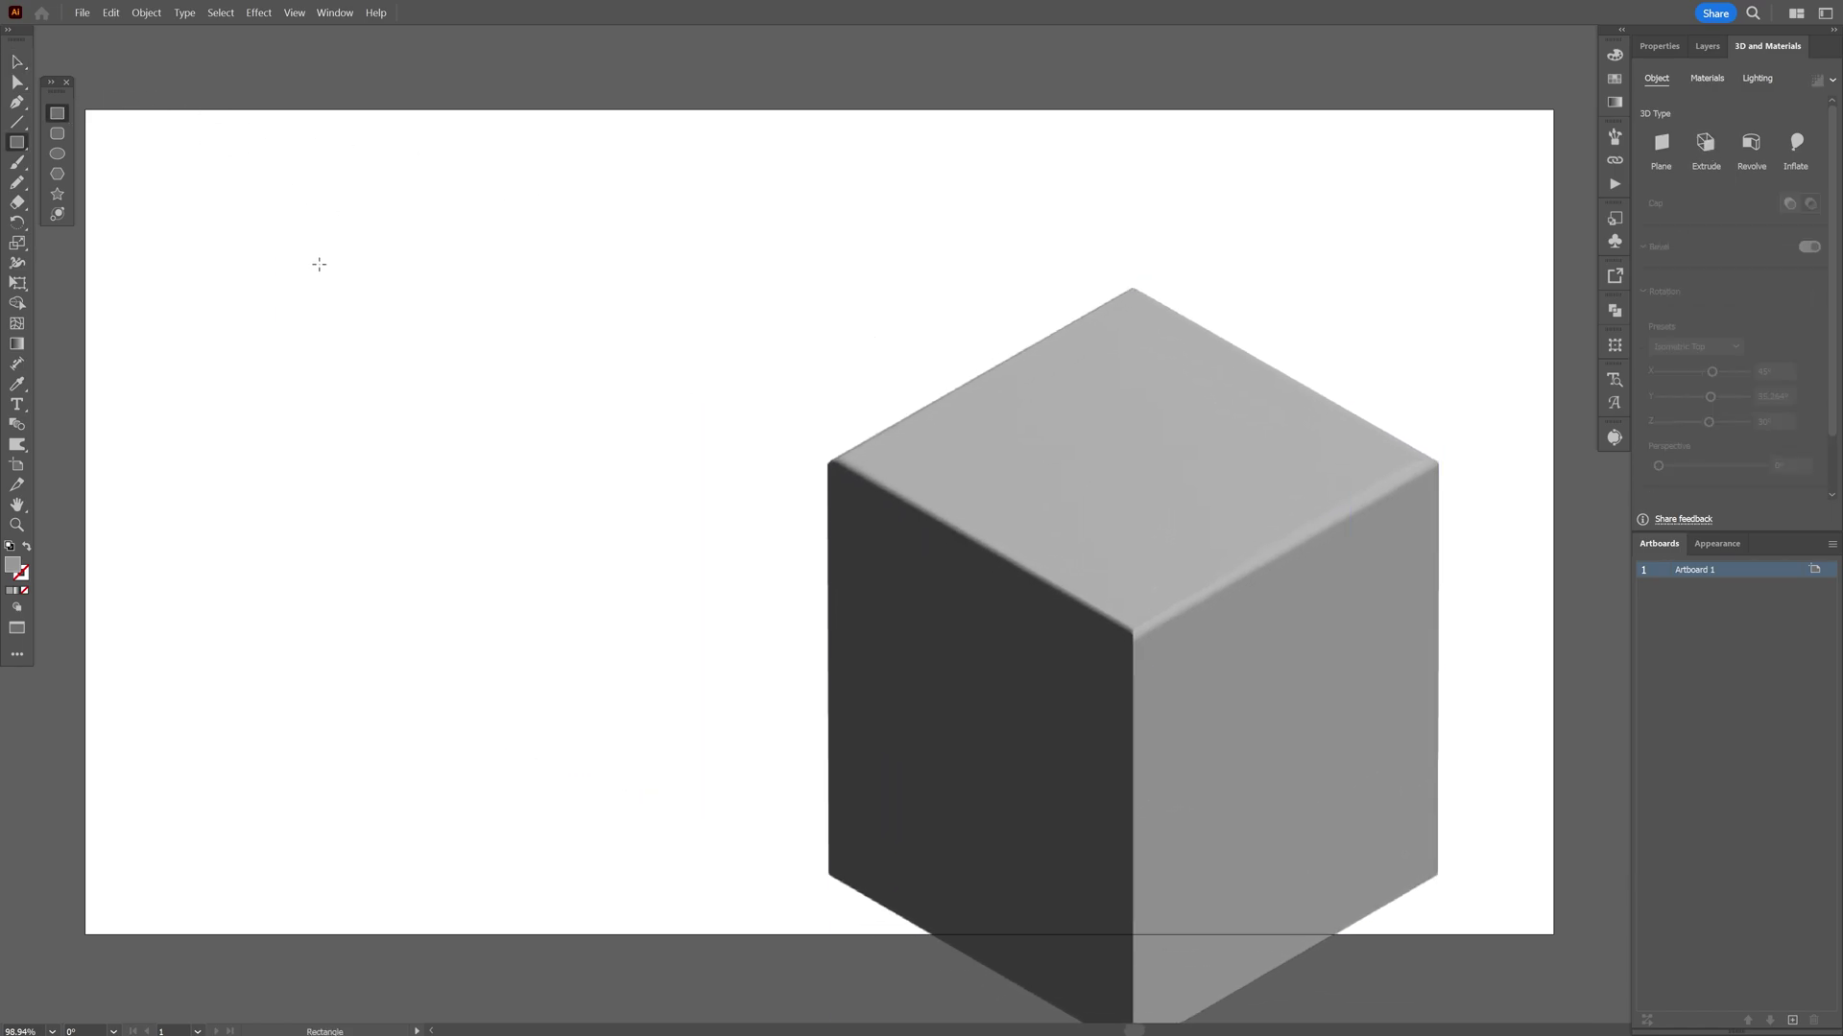
{"action": "left_click_drag", "start_coordinate": [319, 265], "coordinate": [716, 500]}
{"action": "key", "text": "v"}
{"action": "left_click", "coordinate": [1613, 80]}
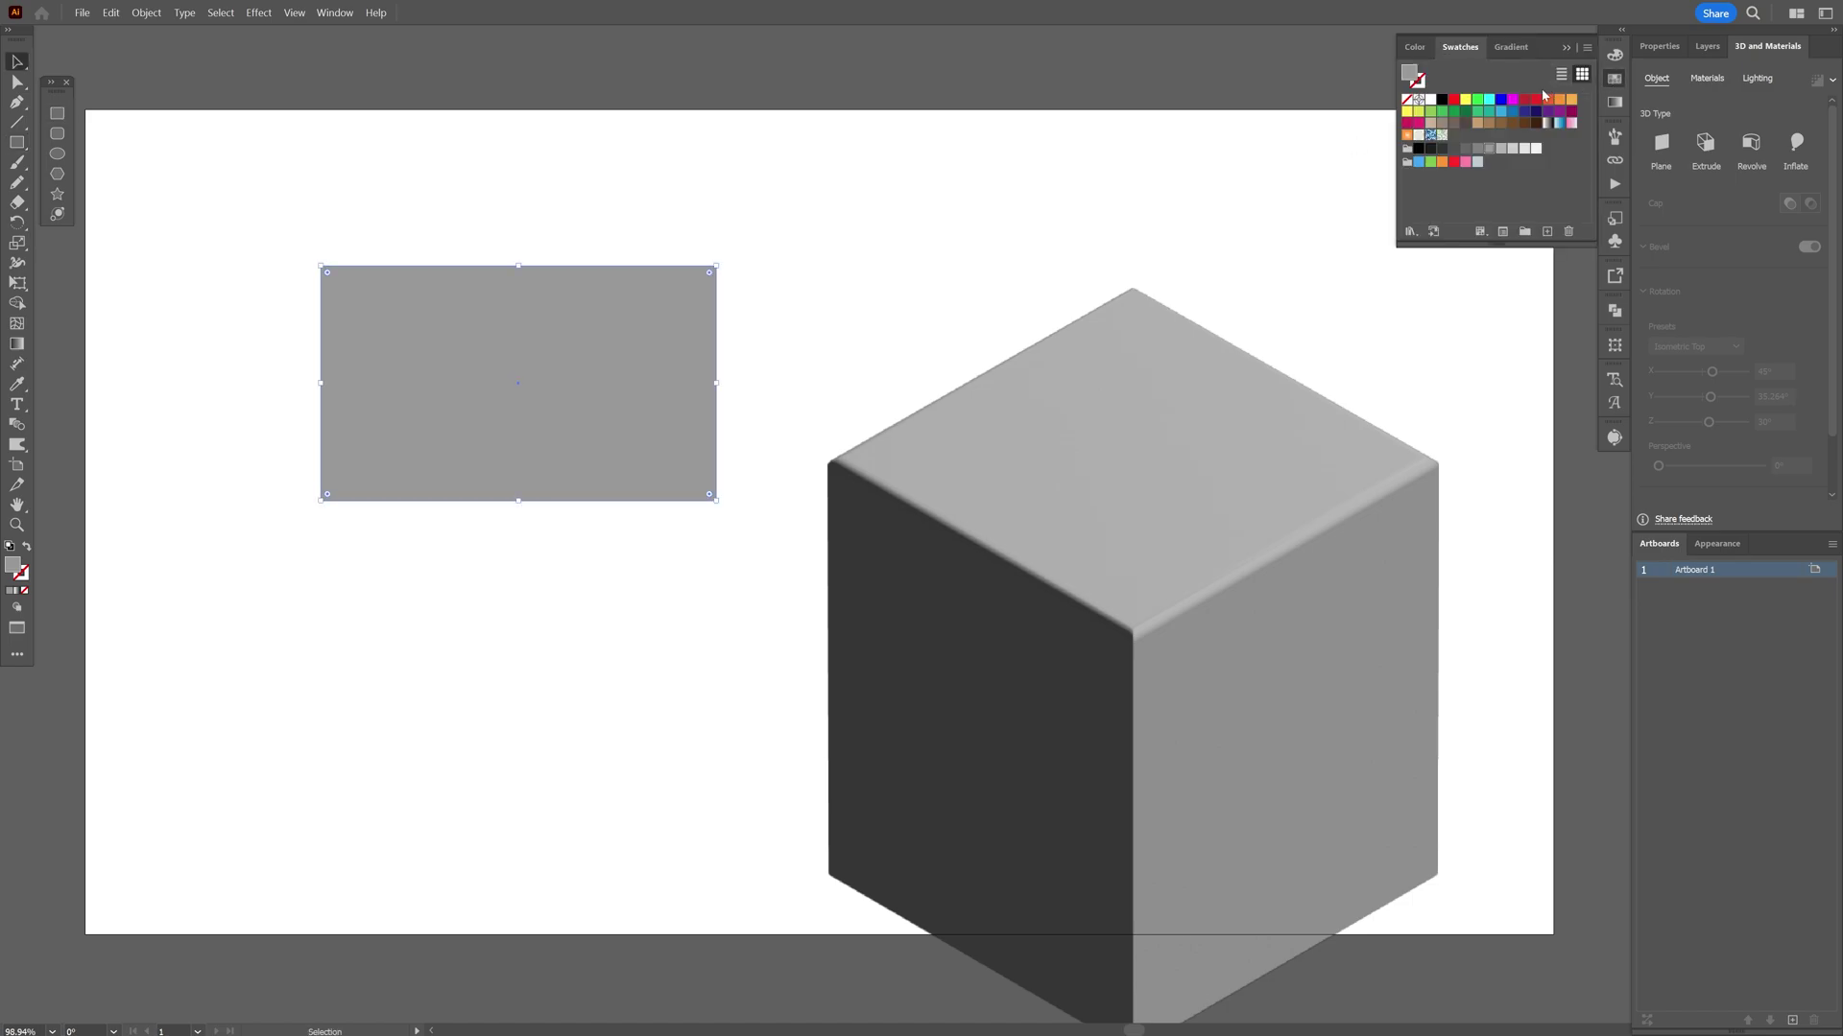
{"action": "left_click", "coordinate": [1500, 101]}
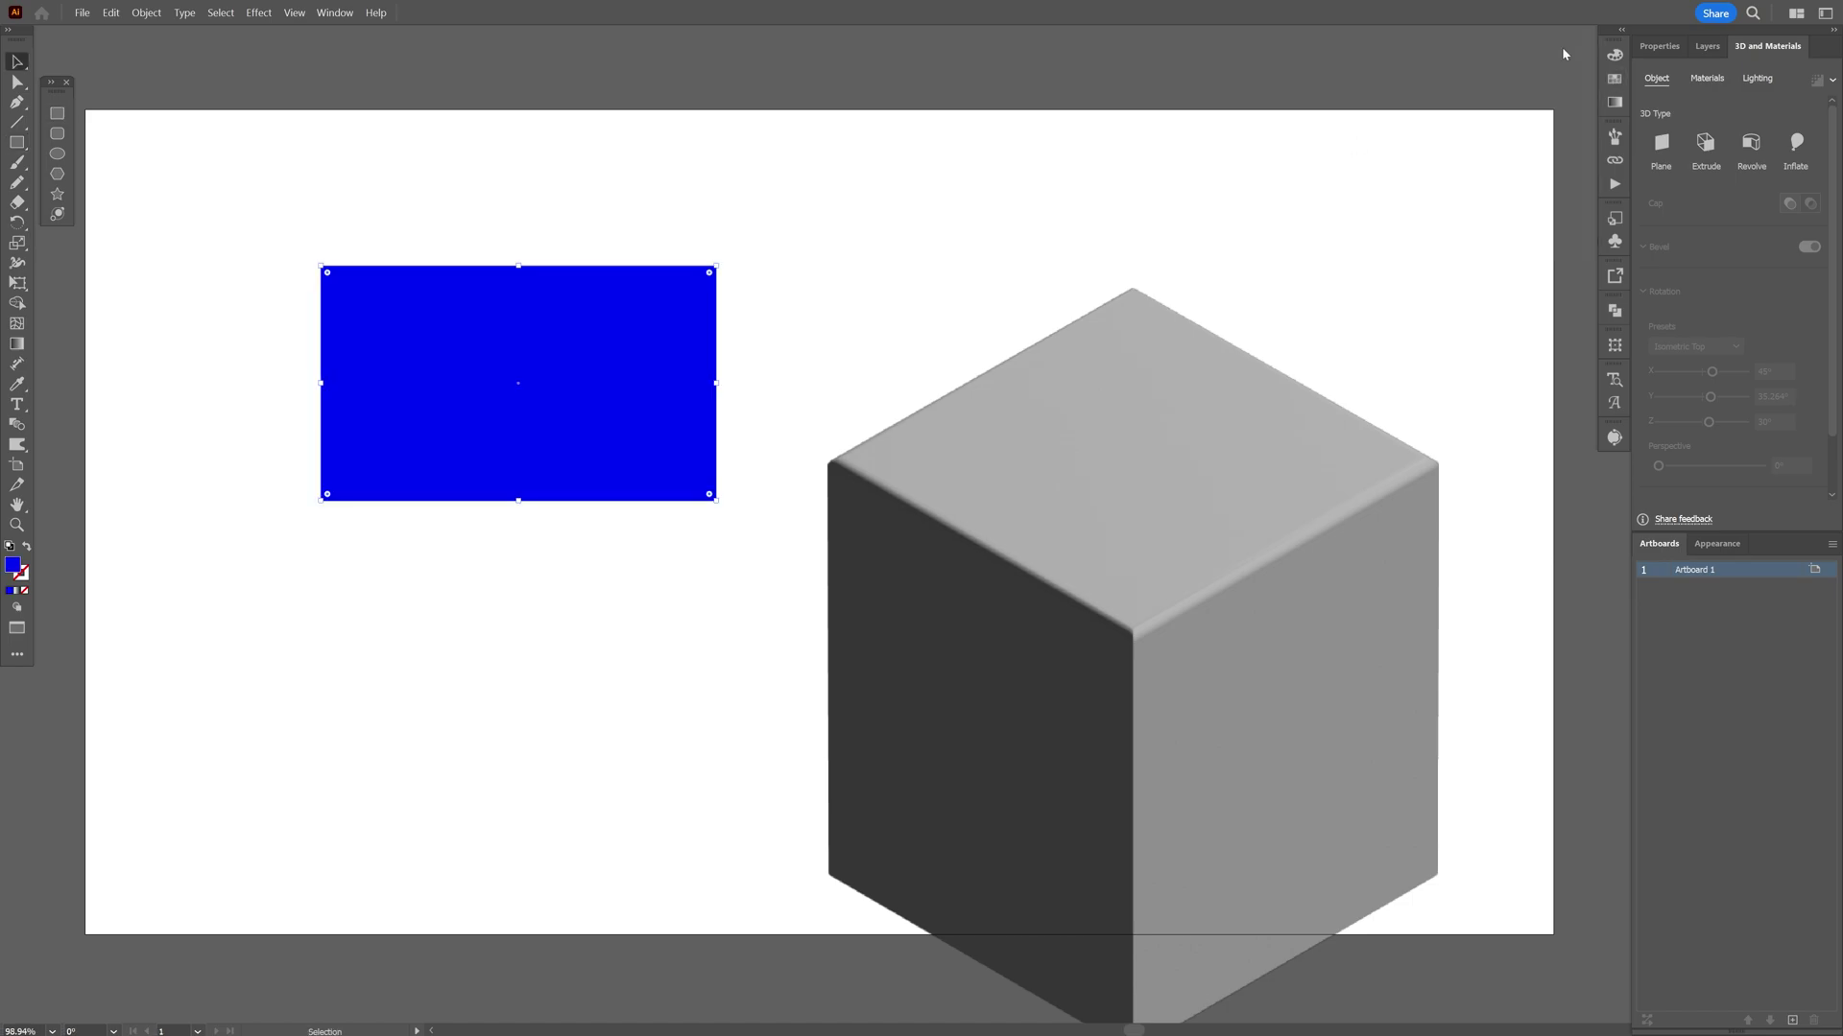
{"action": "left_click", "coordinate": [1566, 48]}
- Extrude the blue rectangle with Isometric Top rotation, turn it, and place it on the grey cube
{"action": "left_click", "coordinate": [1705, 142]}
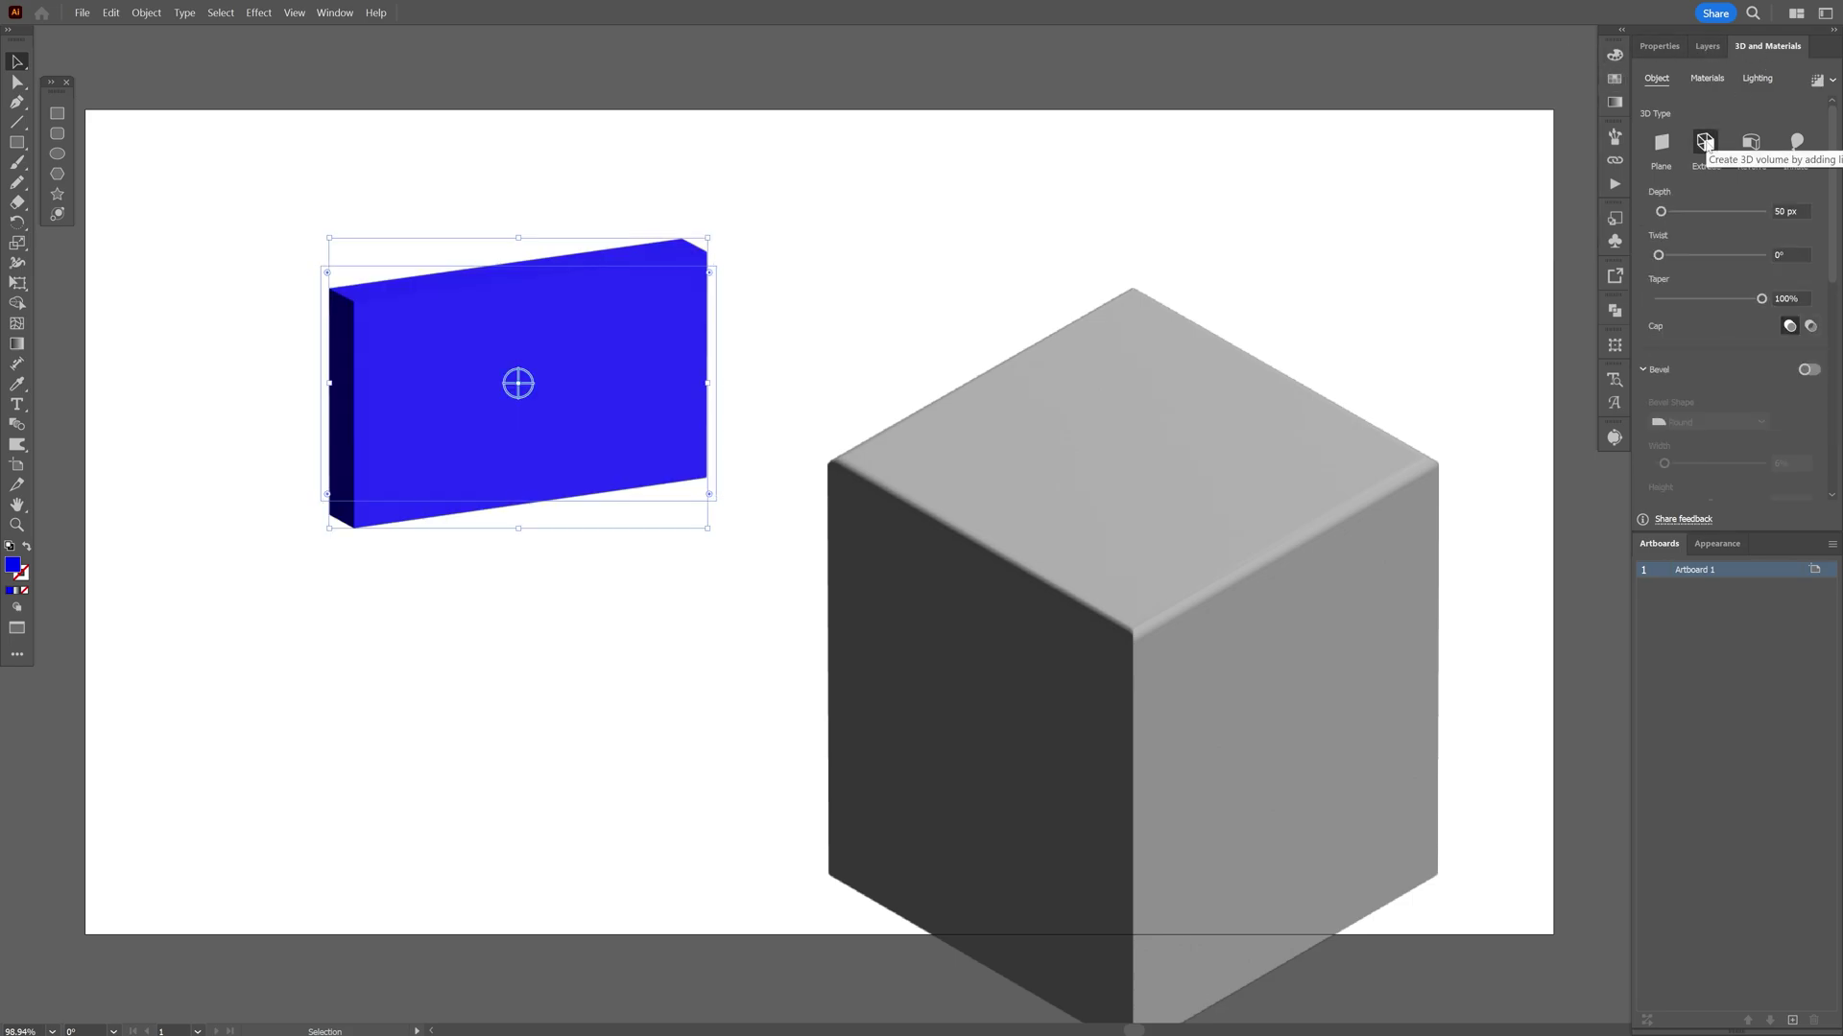
{"action": "left_click_drag", "start_coordinate": [1826, 207], "coordinate": [1826, 403]}
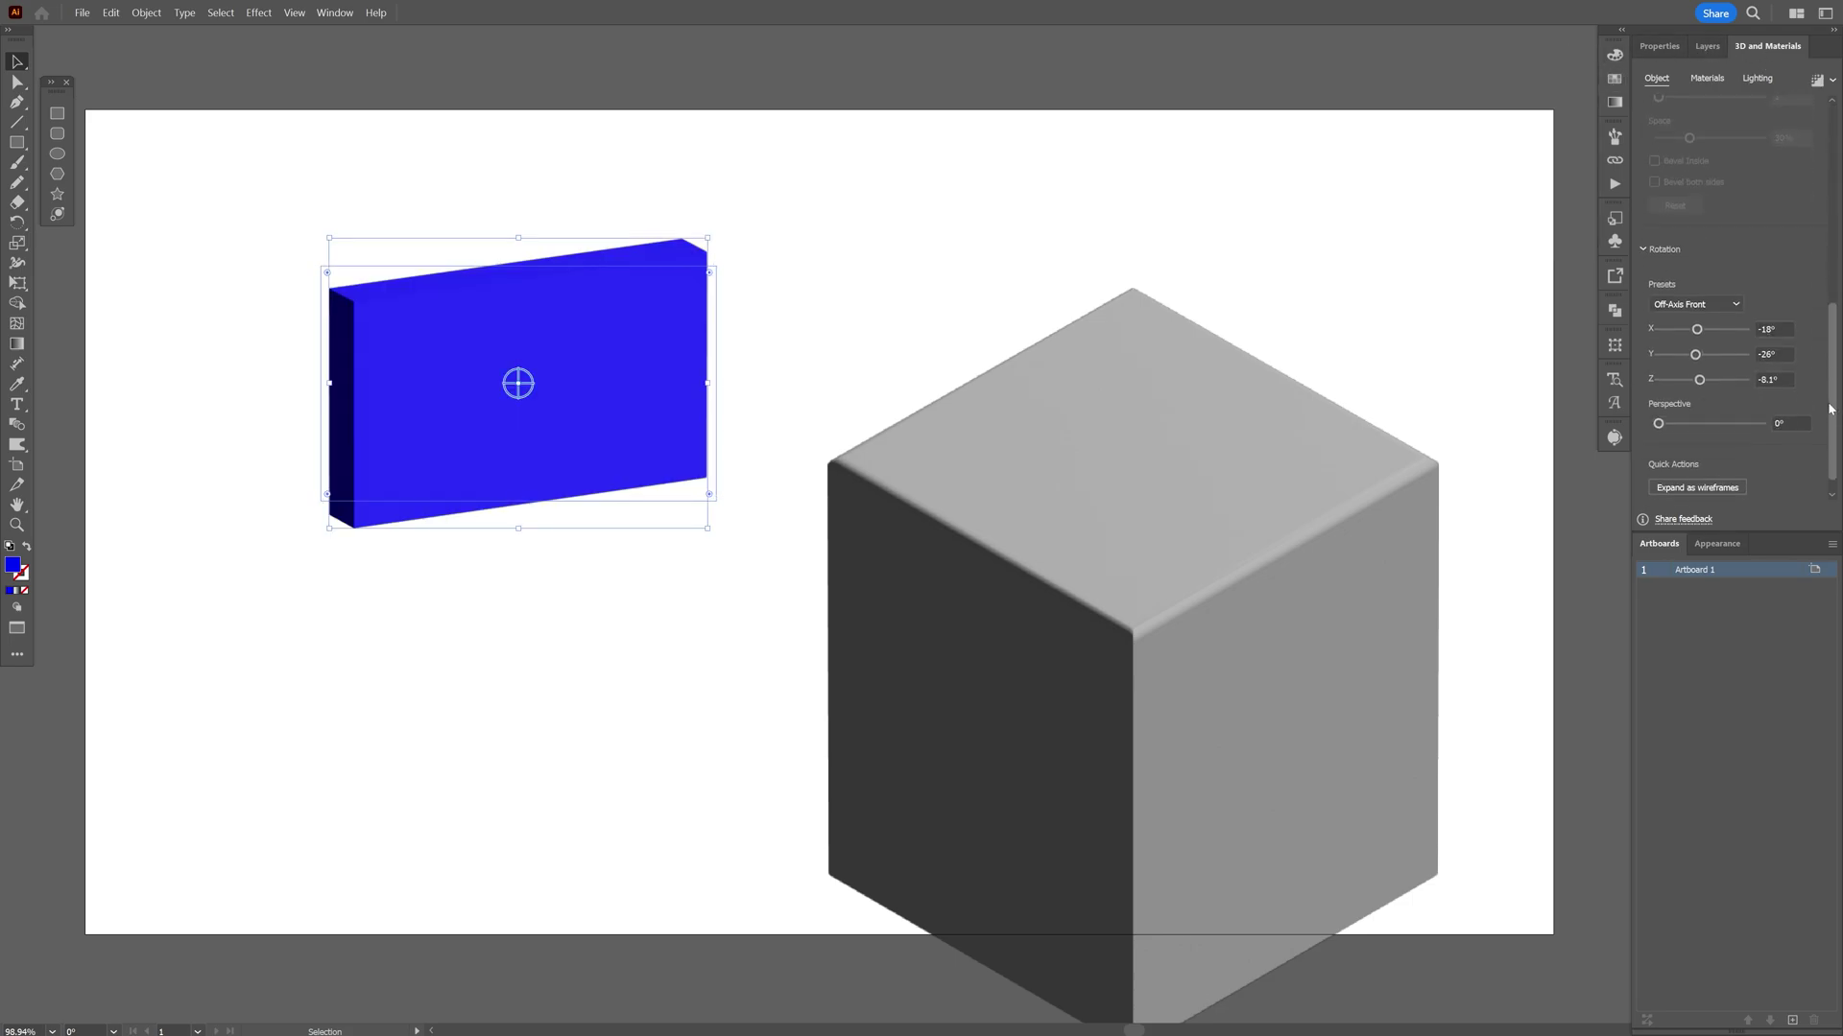
{"action": "left_click", "coordinate": [1728, 305]}
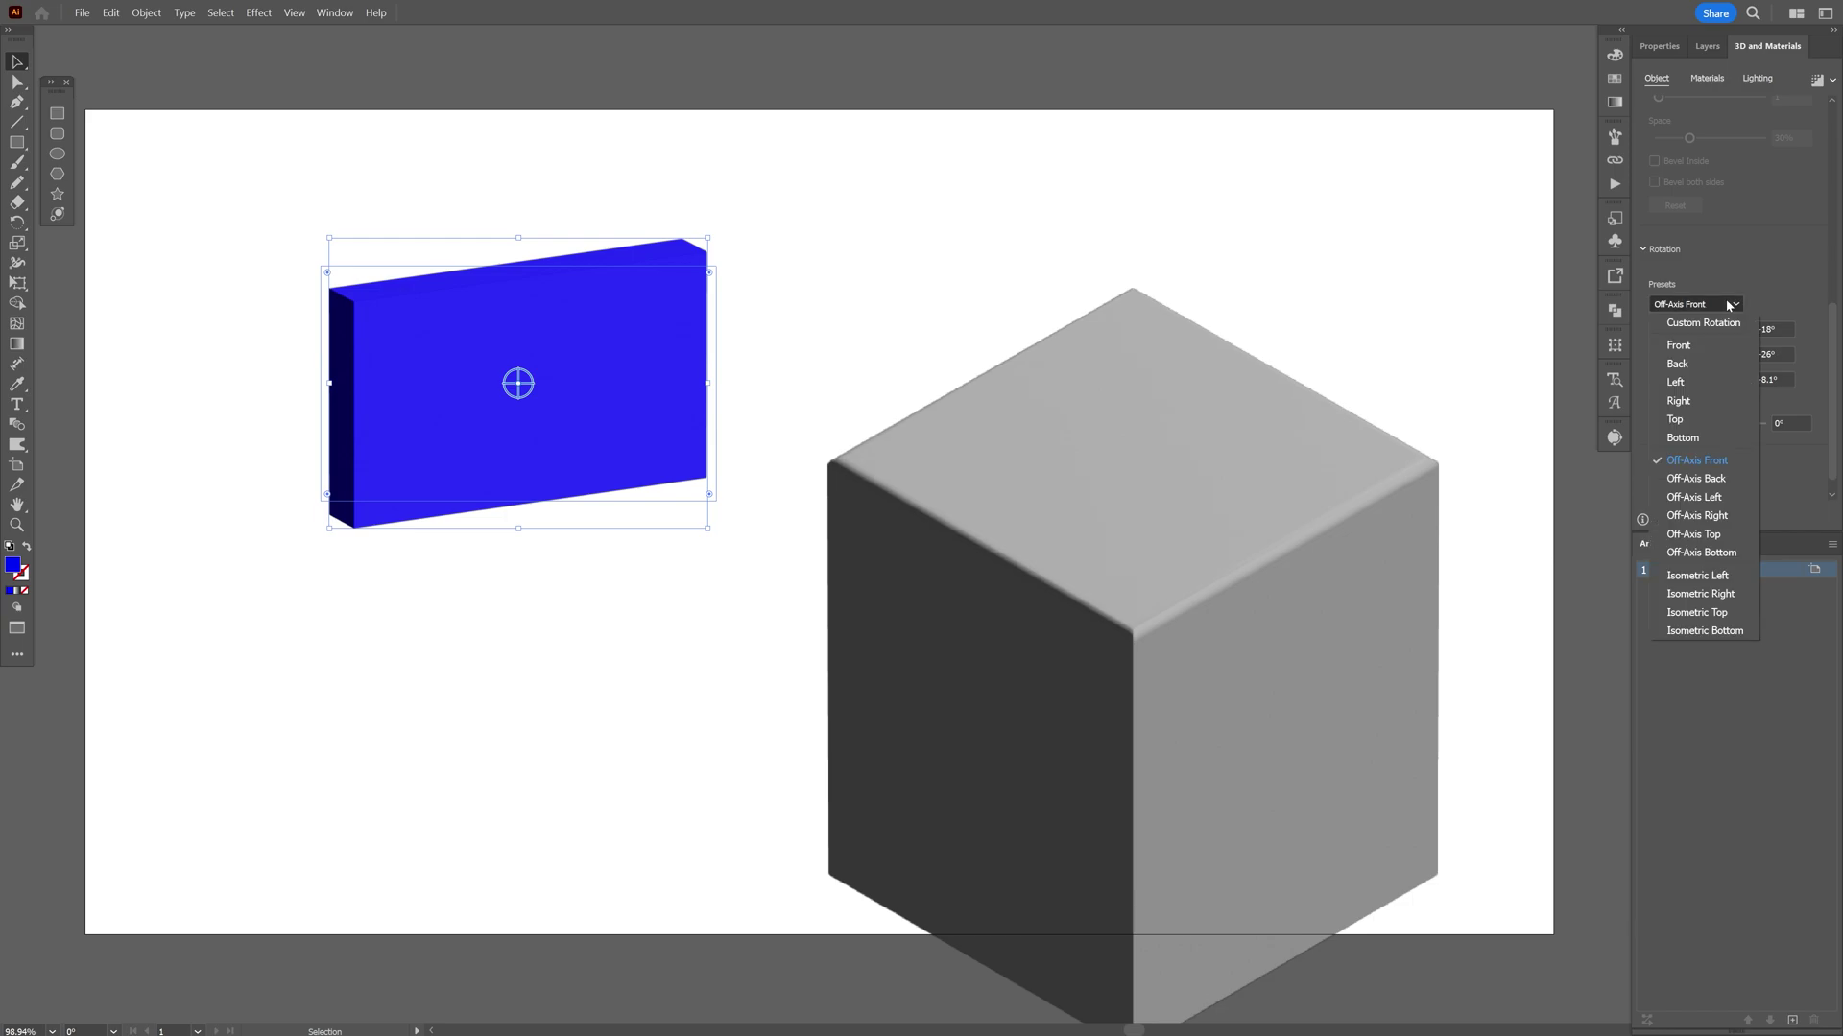
{"action": "left_click", "coordinate": [1735, 614]}
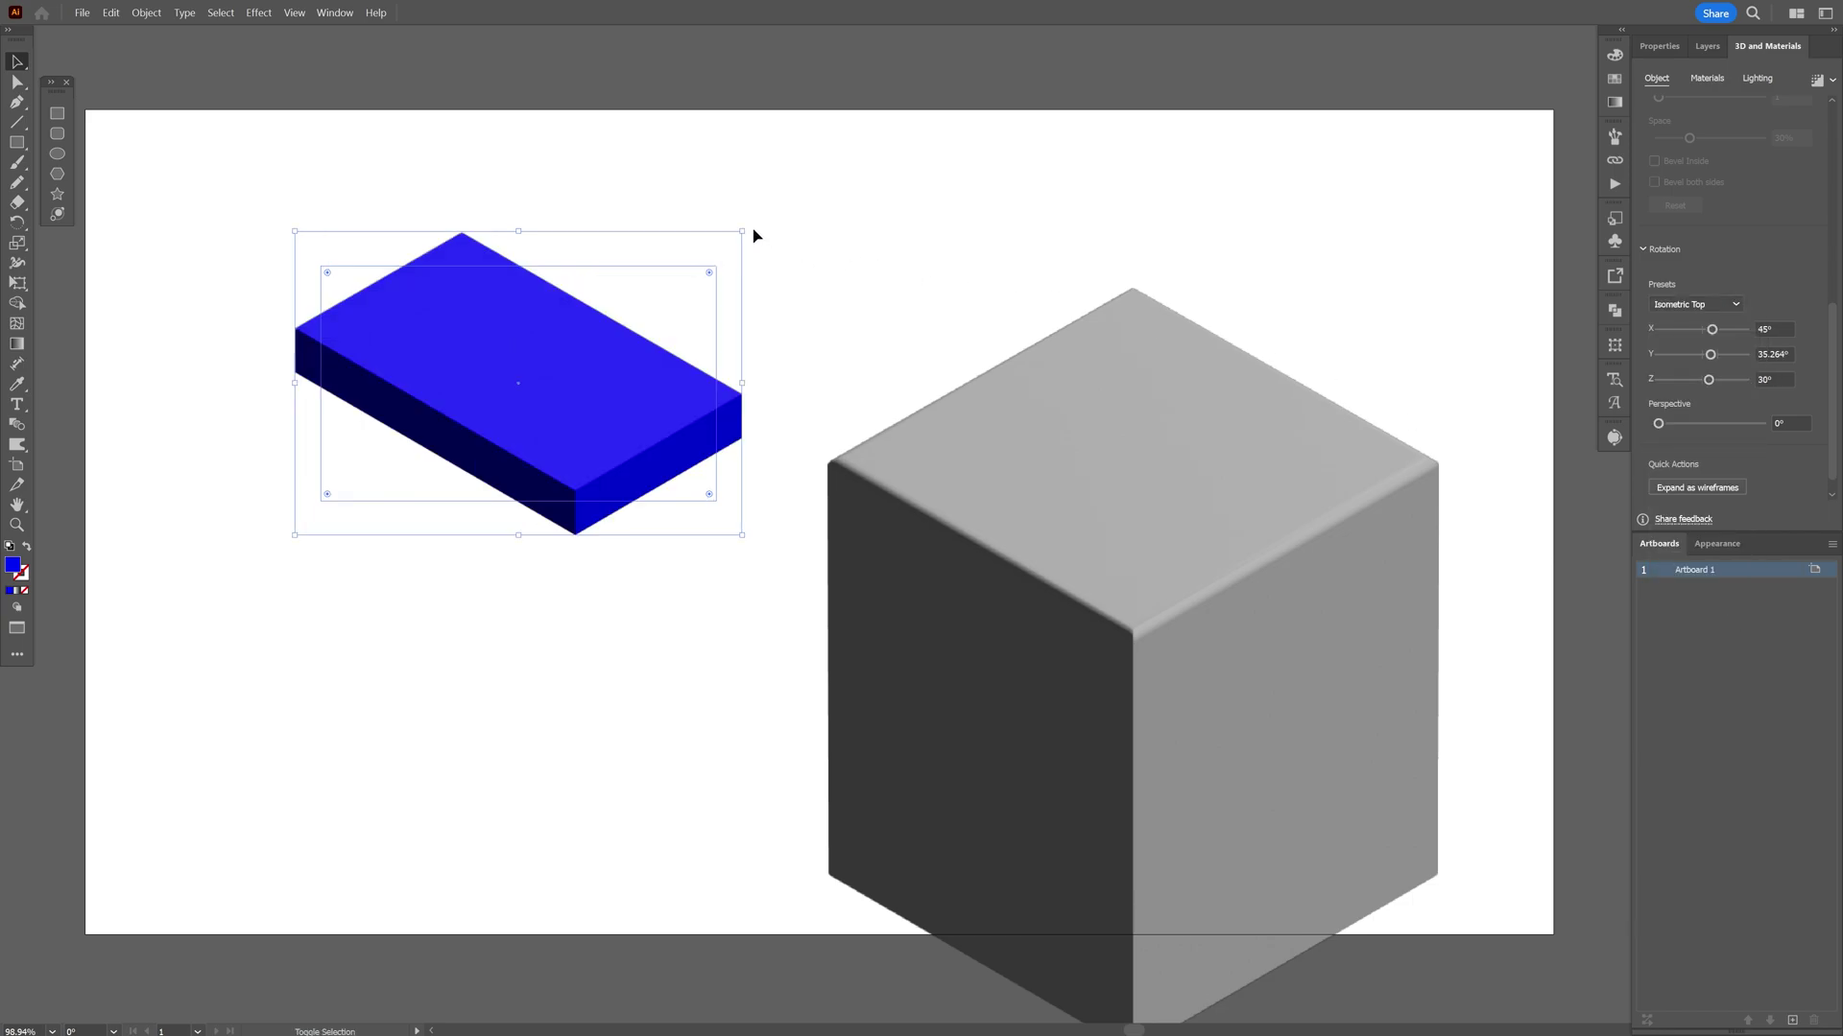
{"action": "left_click_drag", "start_coordinate": [743, 227], "coordinate": [389, 140]}
{"action": "left_click_drag", "start_coordinate": [576, 307], "coordinate": [870, 381]}
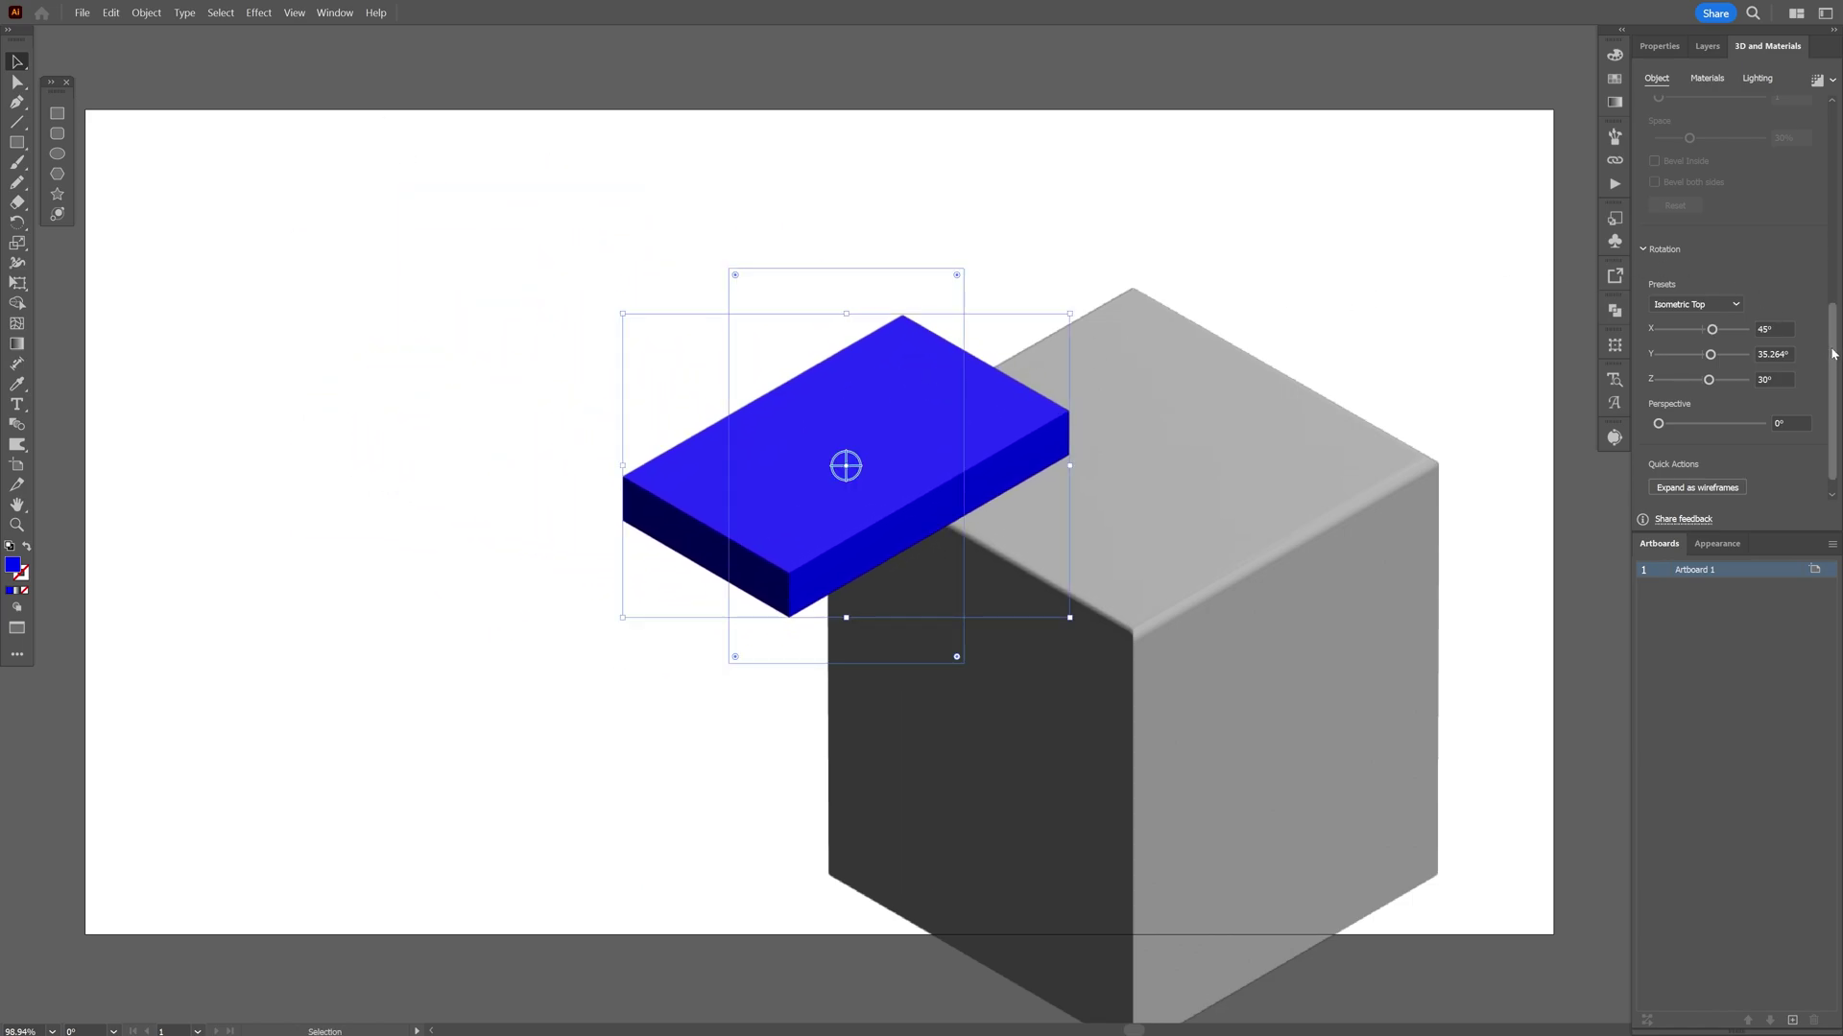
- Set the blue card's extrusion depth to 2 and nudge it into place on the cube
{"action": "left_click_drag", "start_coordinate": [1834, 356], "coordinate": [1839, 116]}
{"action": "left_click", "coordinate": [1791, 209]}
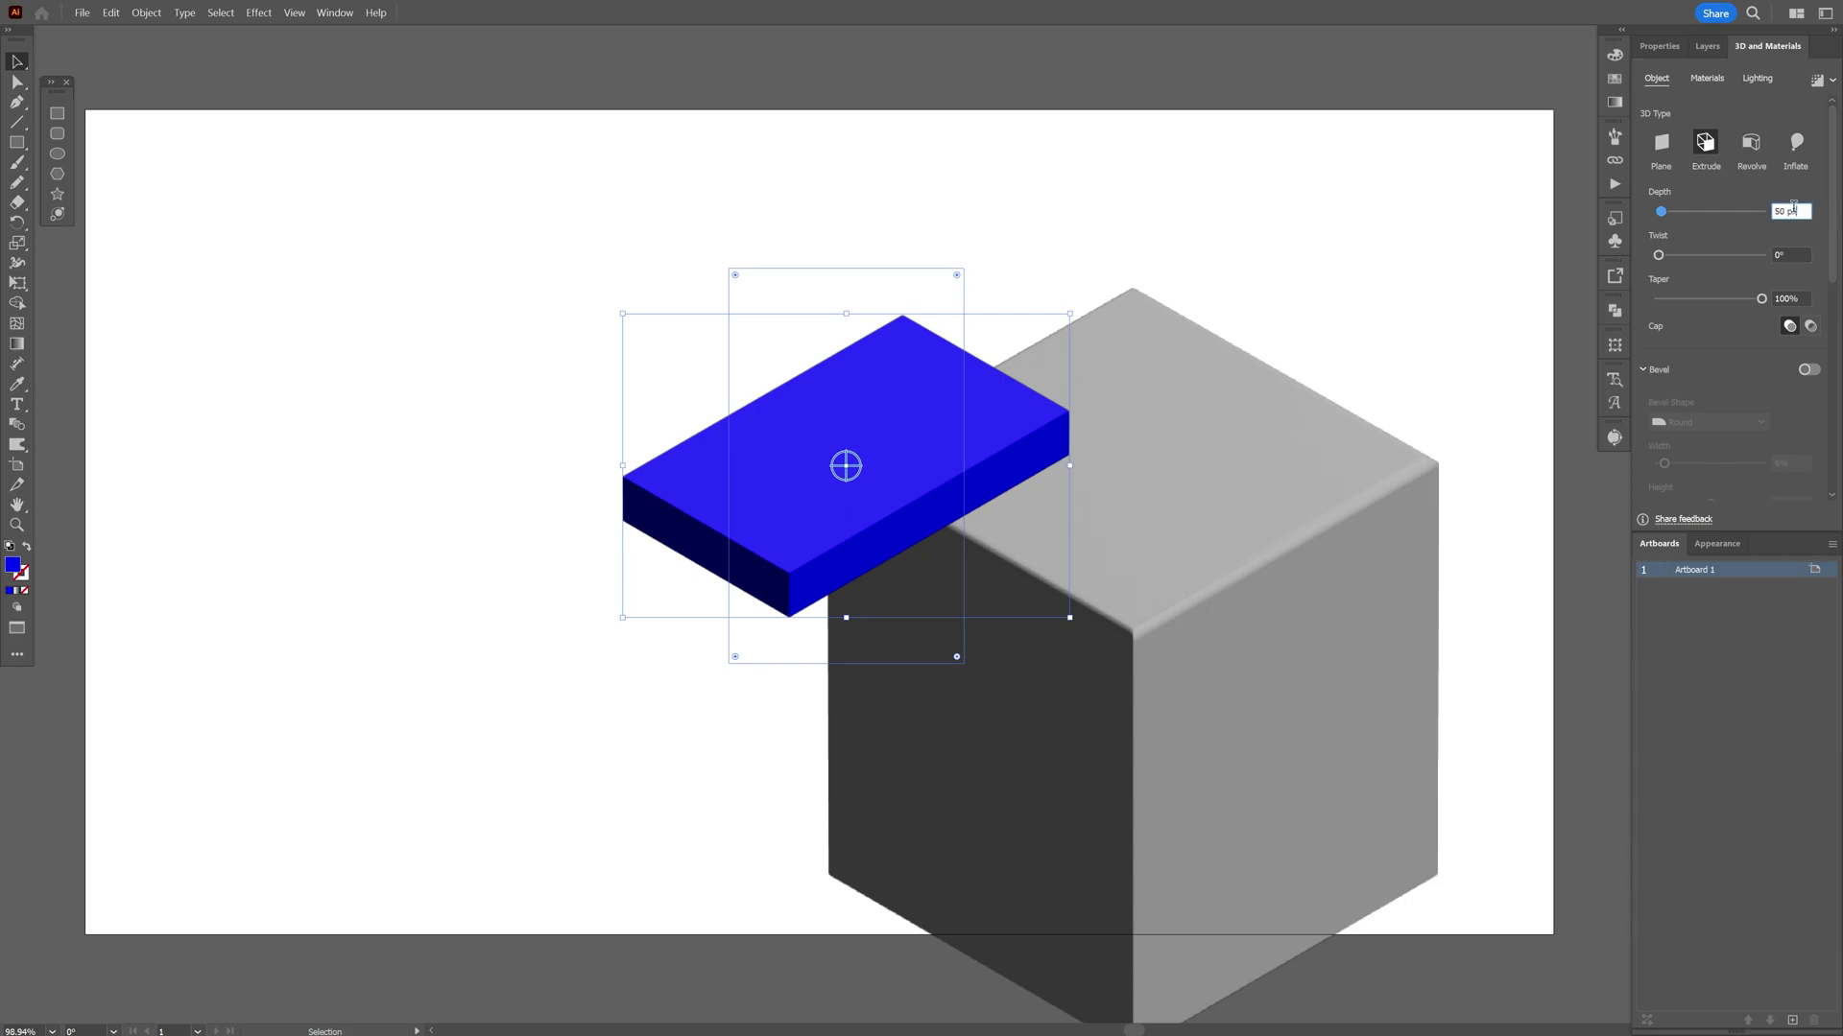
{"action": "type", "text": "2"}
{"action": "scroll", "coordinate": [845, 466], "scroll_direction": "up", "scroll_amount": 3}
{"action": "left_click_drag", "start_coordinate": [521, 470], "coordinate": [551, 446]}
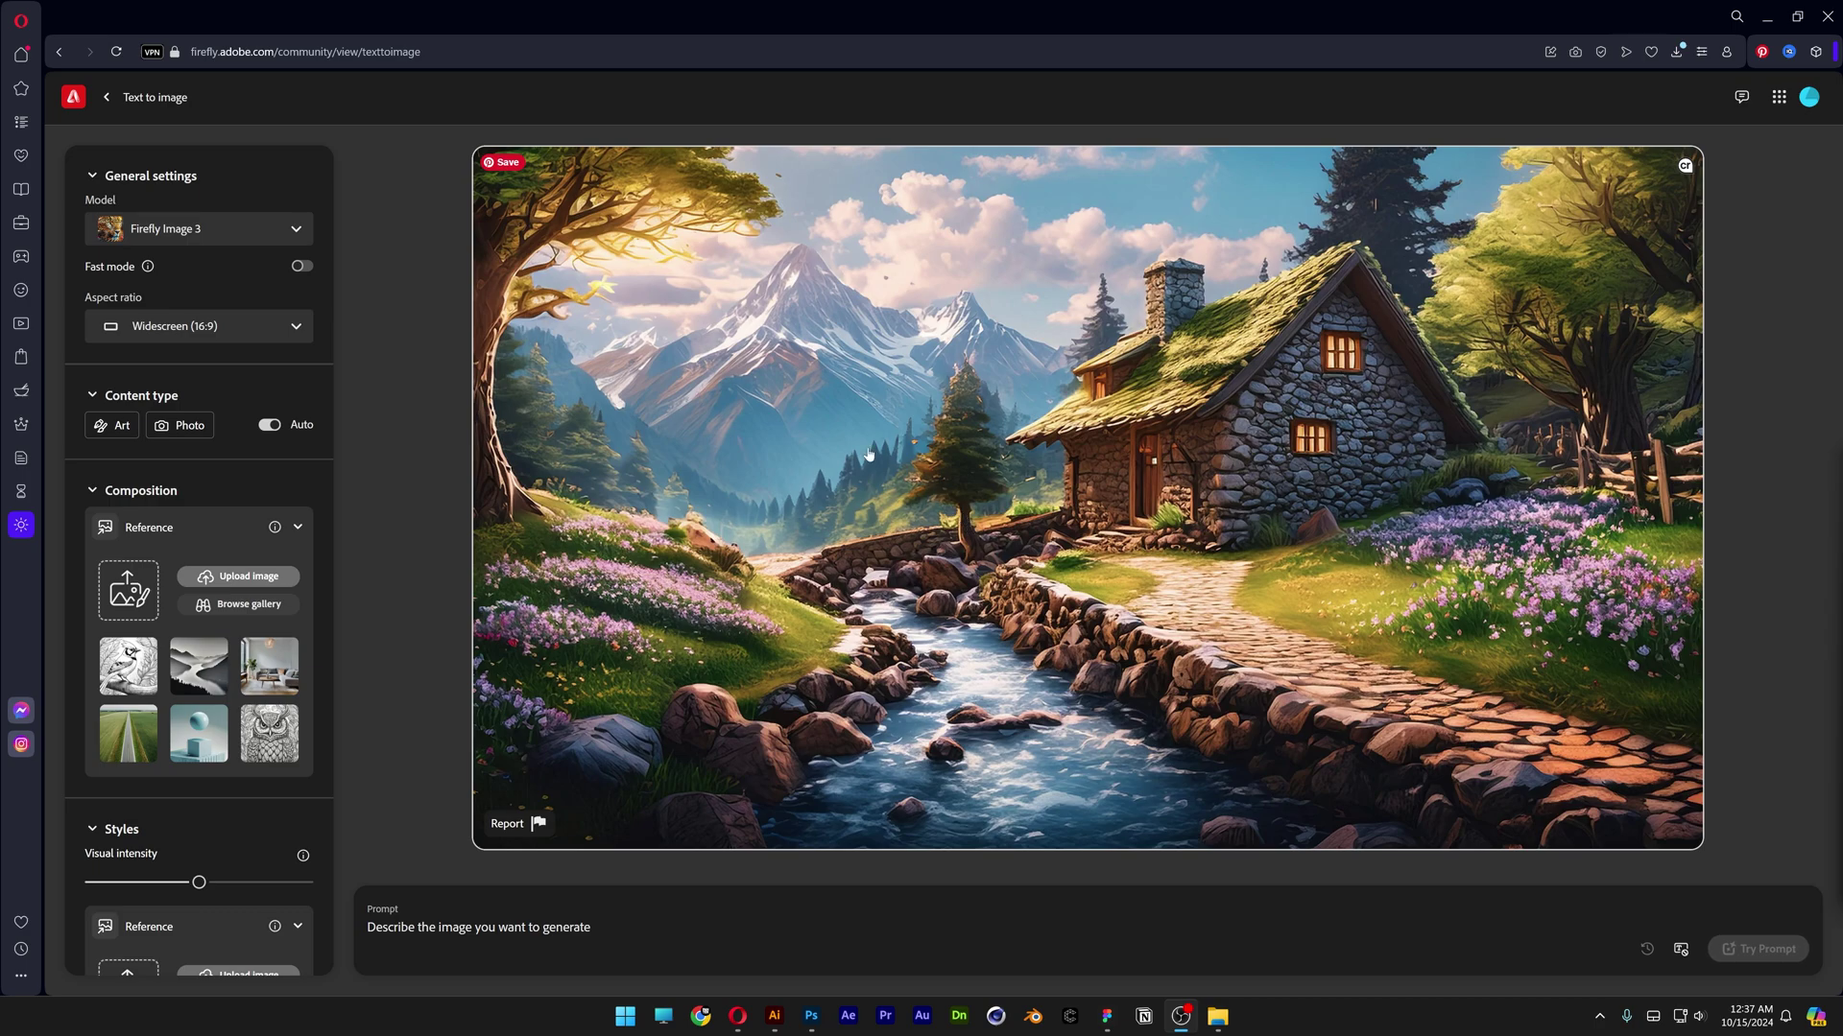
- Keep the 16:9 widescreen aspect ratio and set the content type to Photo
{"action": "left_click", "coordinate": [199, 331]}
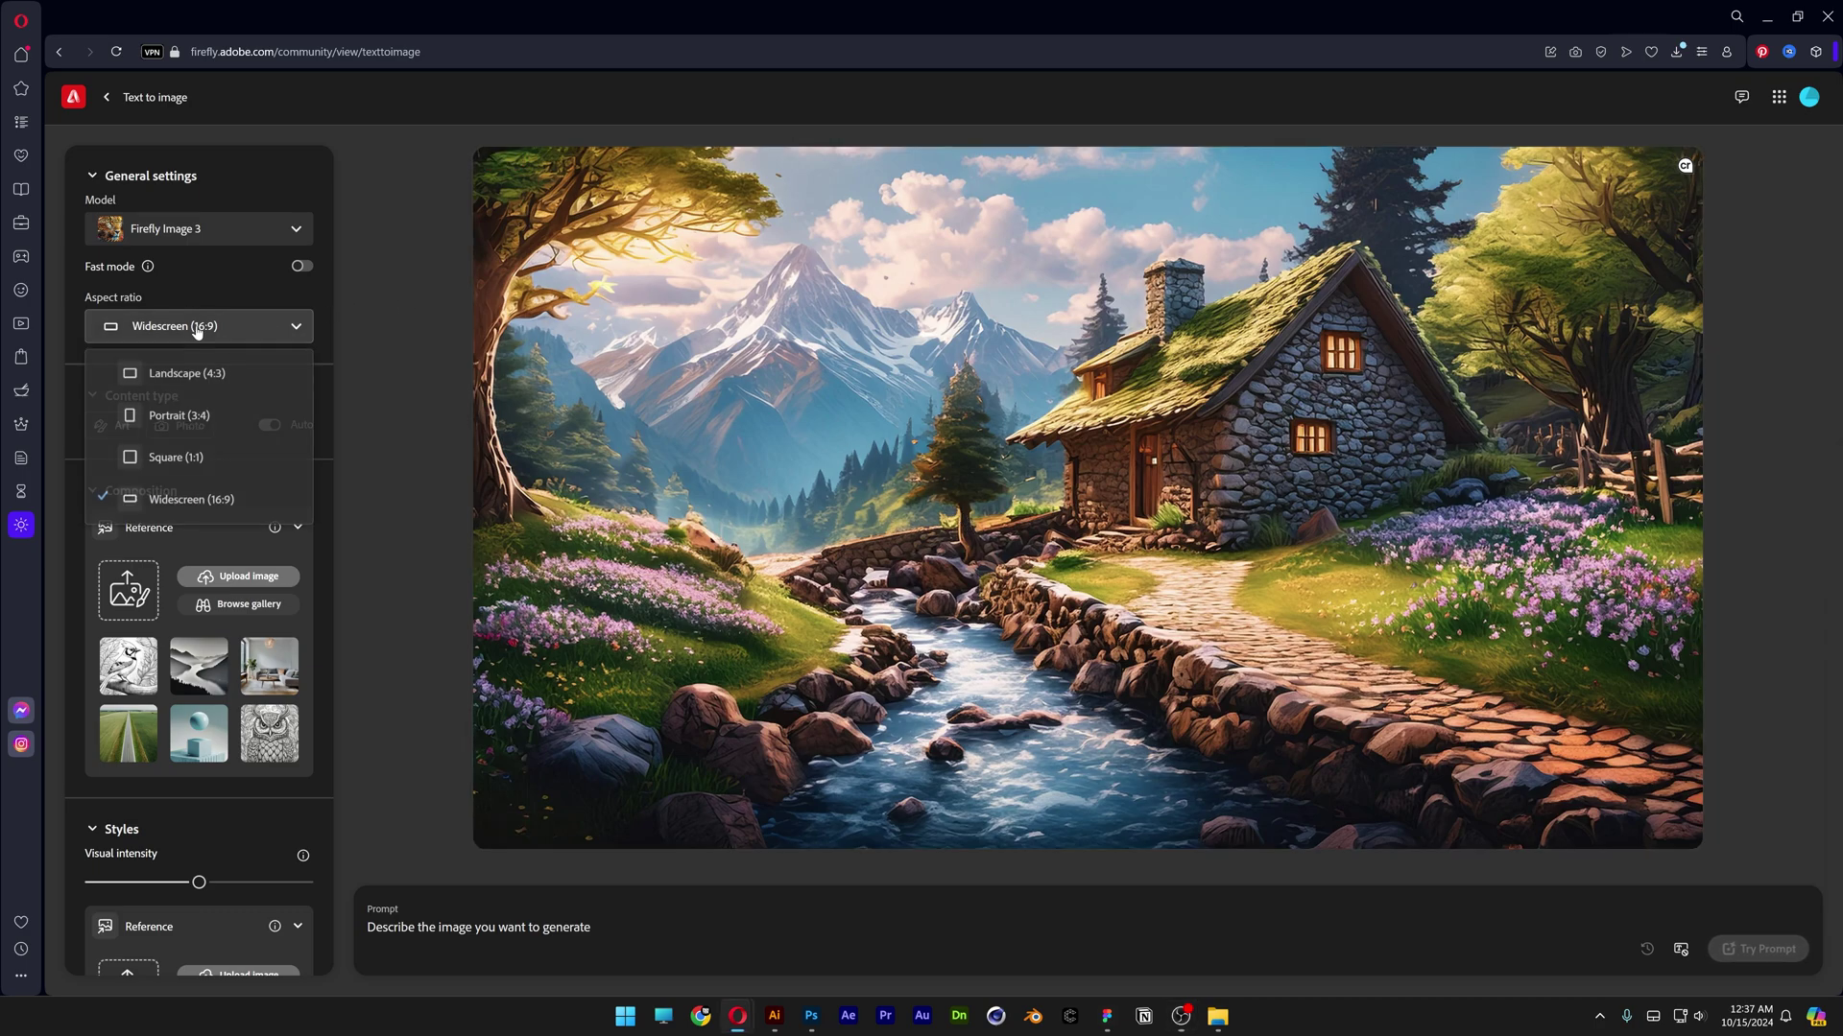
{"action": "left_click", "coordinate": [199, 511]}
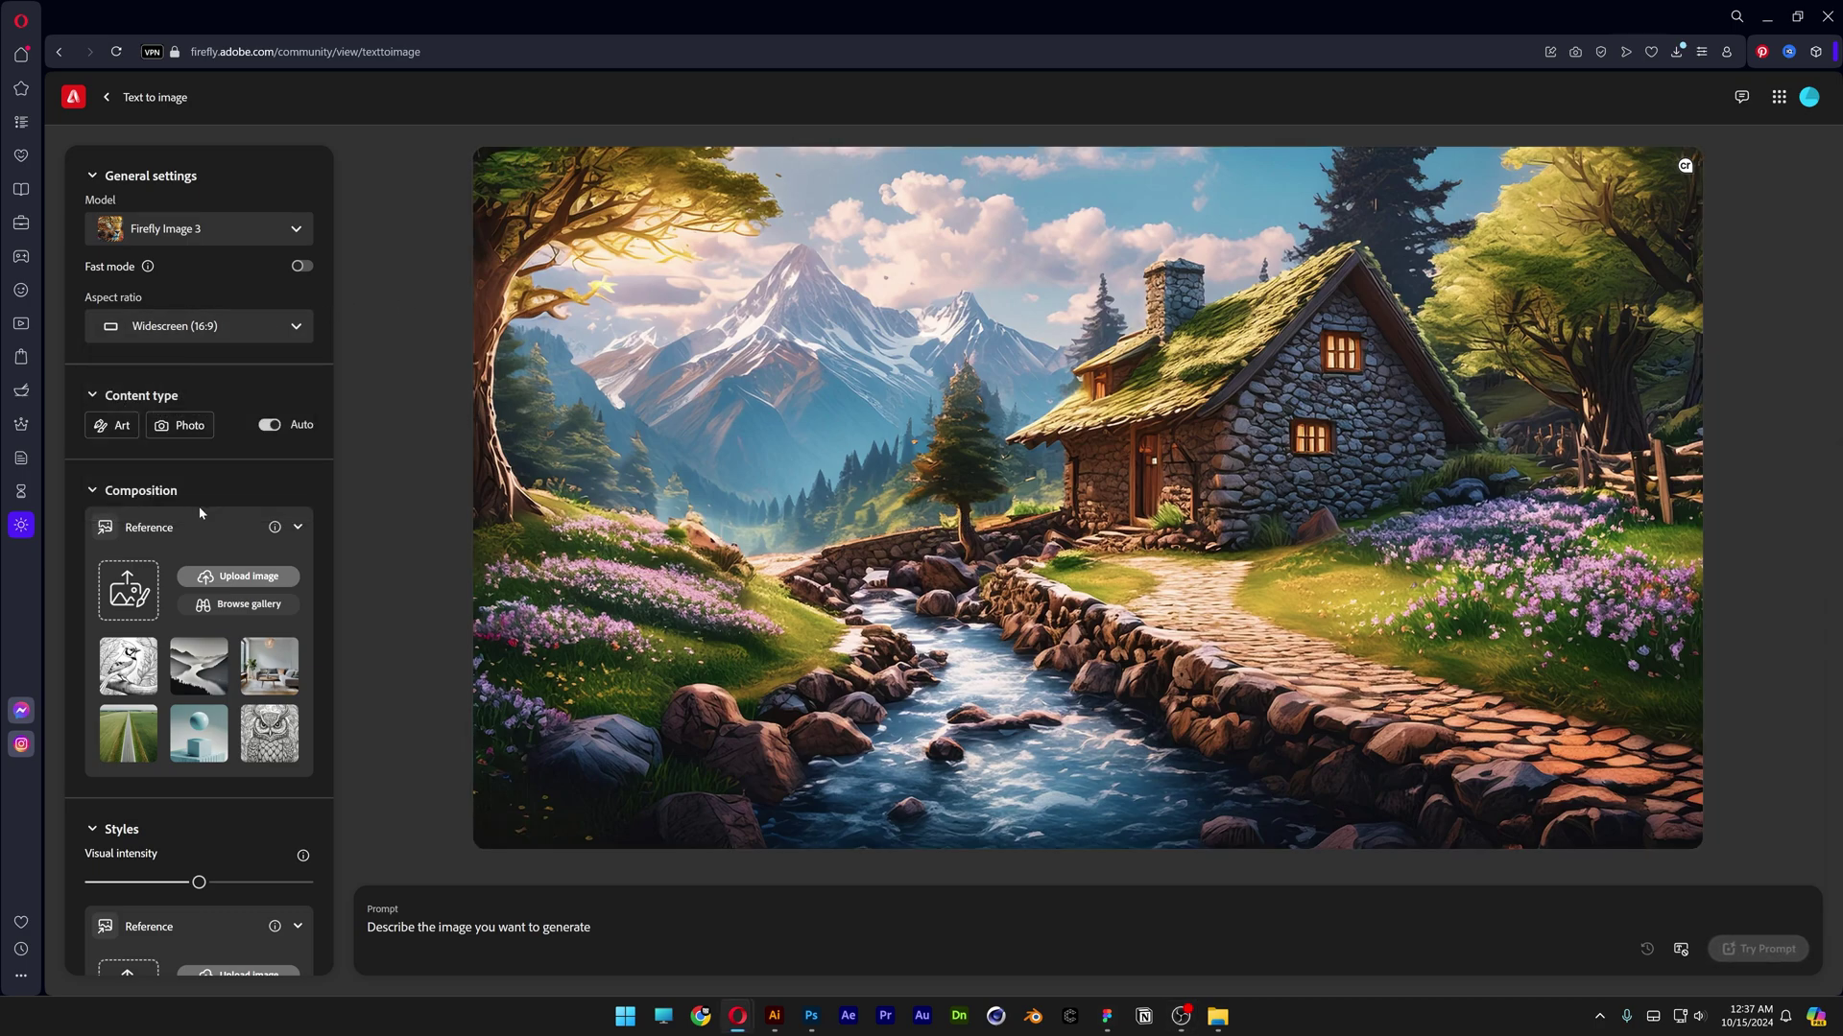
{"action": "left_click", "coordinate": [180, 425]}
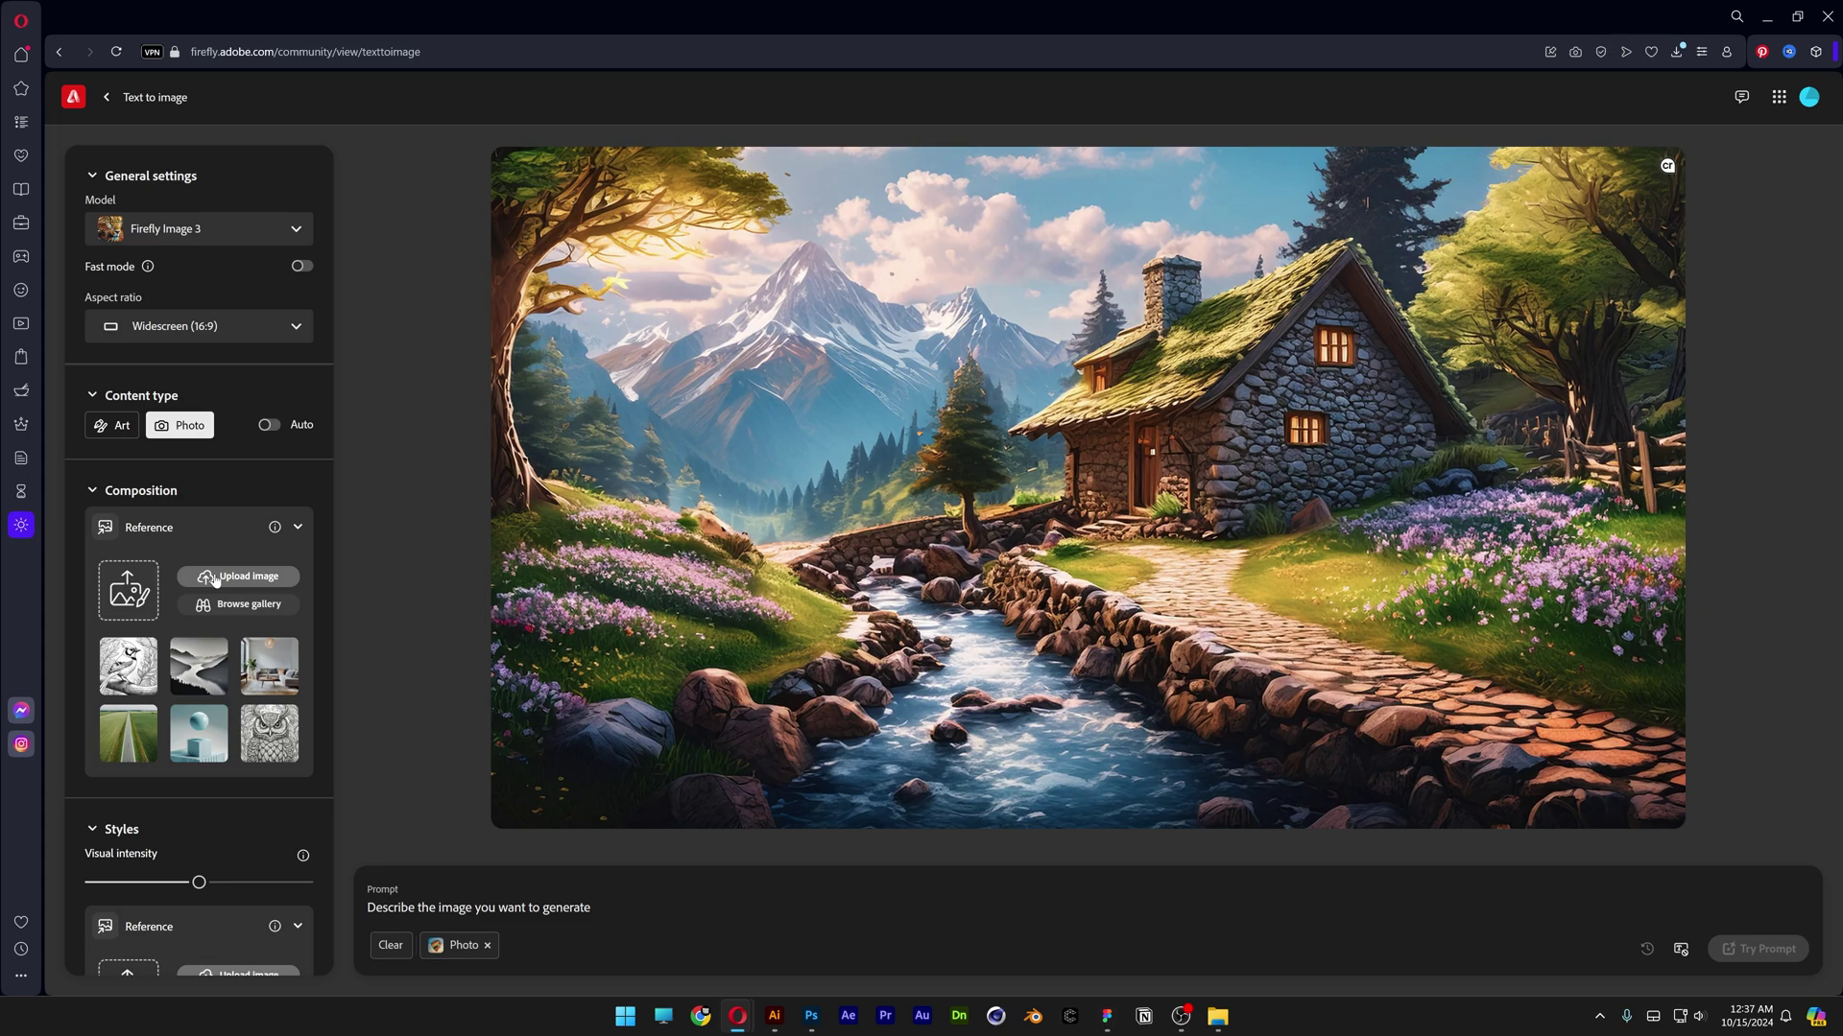
- Upload the blue-shape mockup screenshot as the composition reference
{"action": "left_click", "coordinate": [239, 577]}
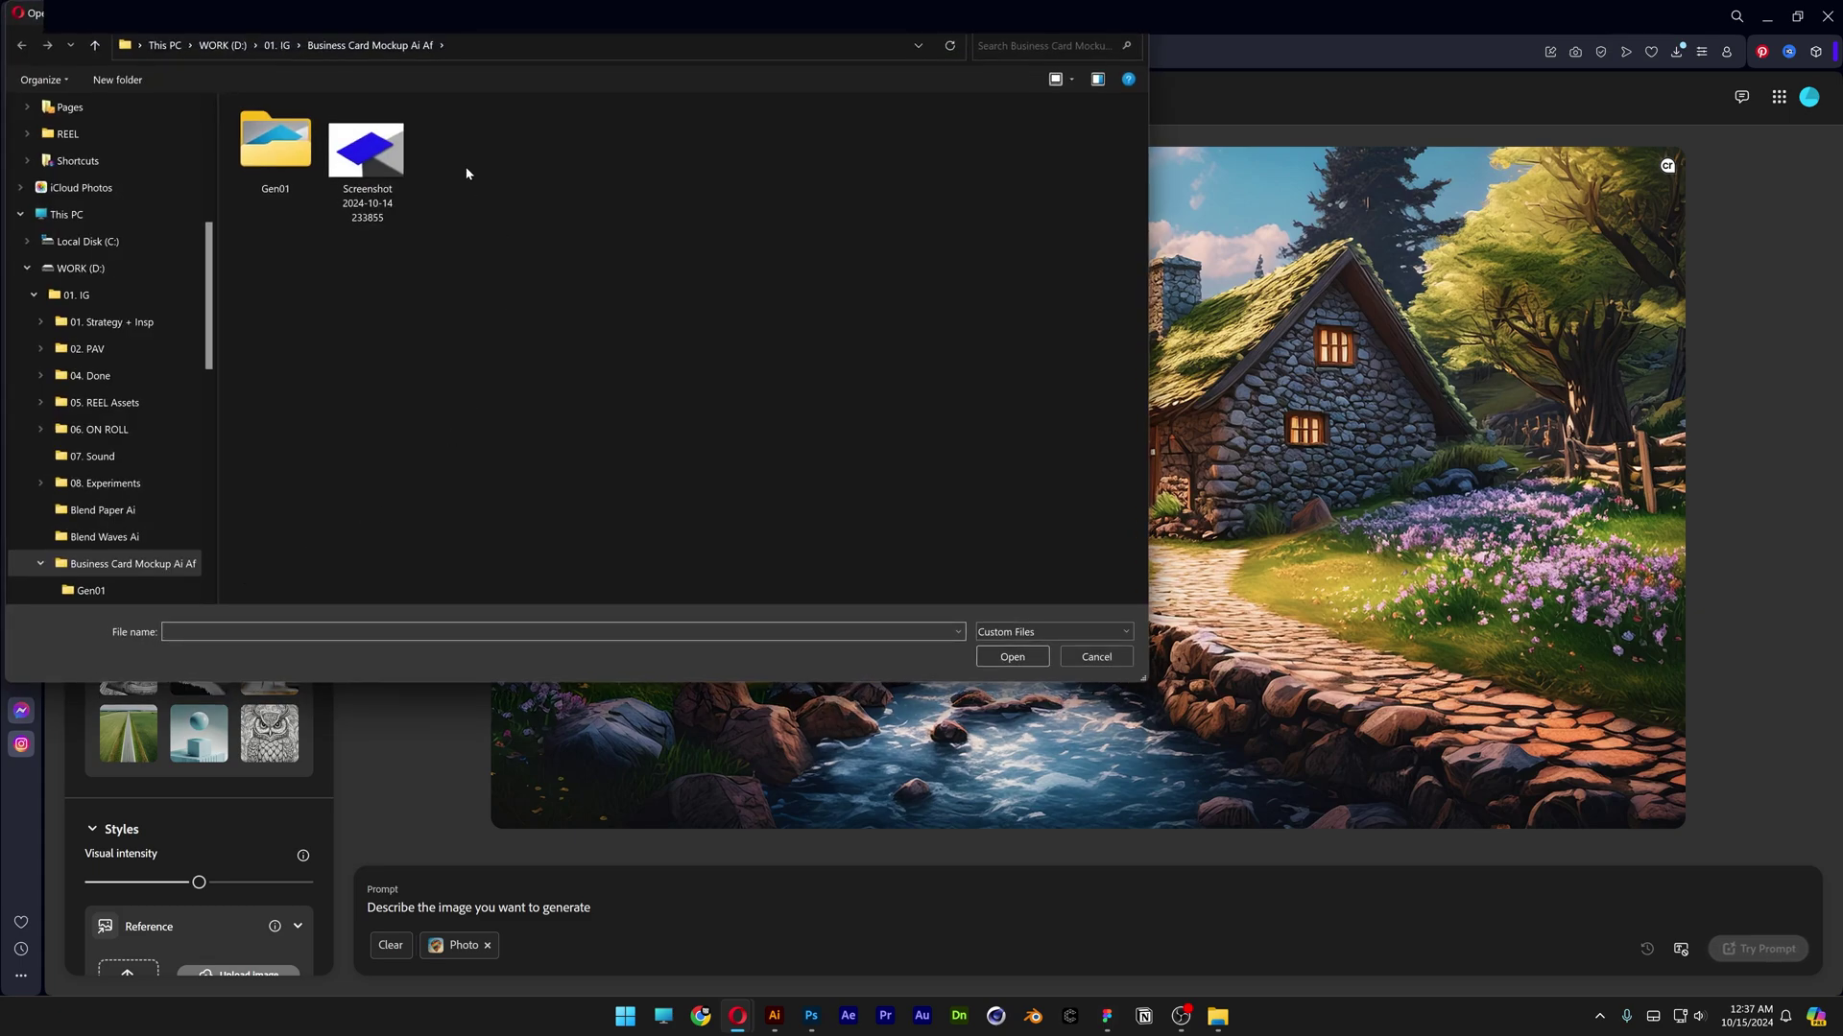
{"action": "left_click", "coordinate": [356, 168]}
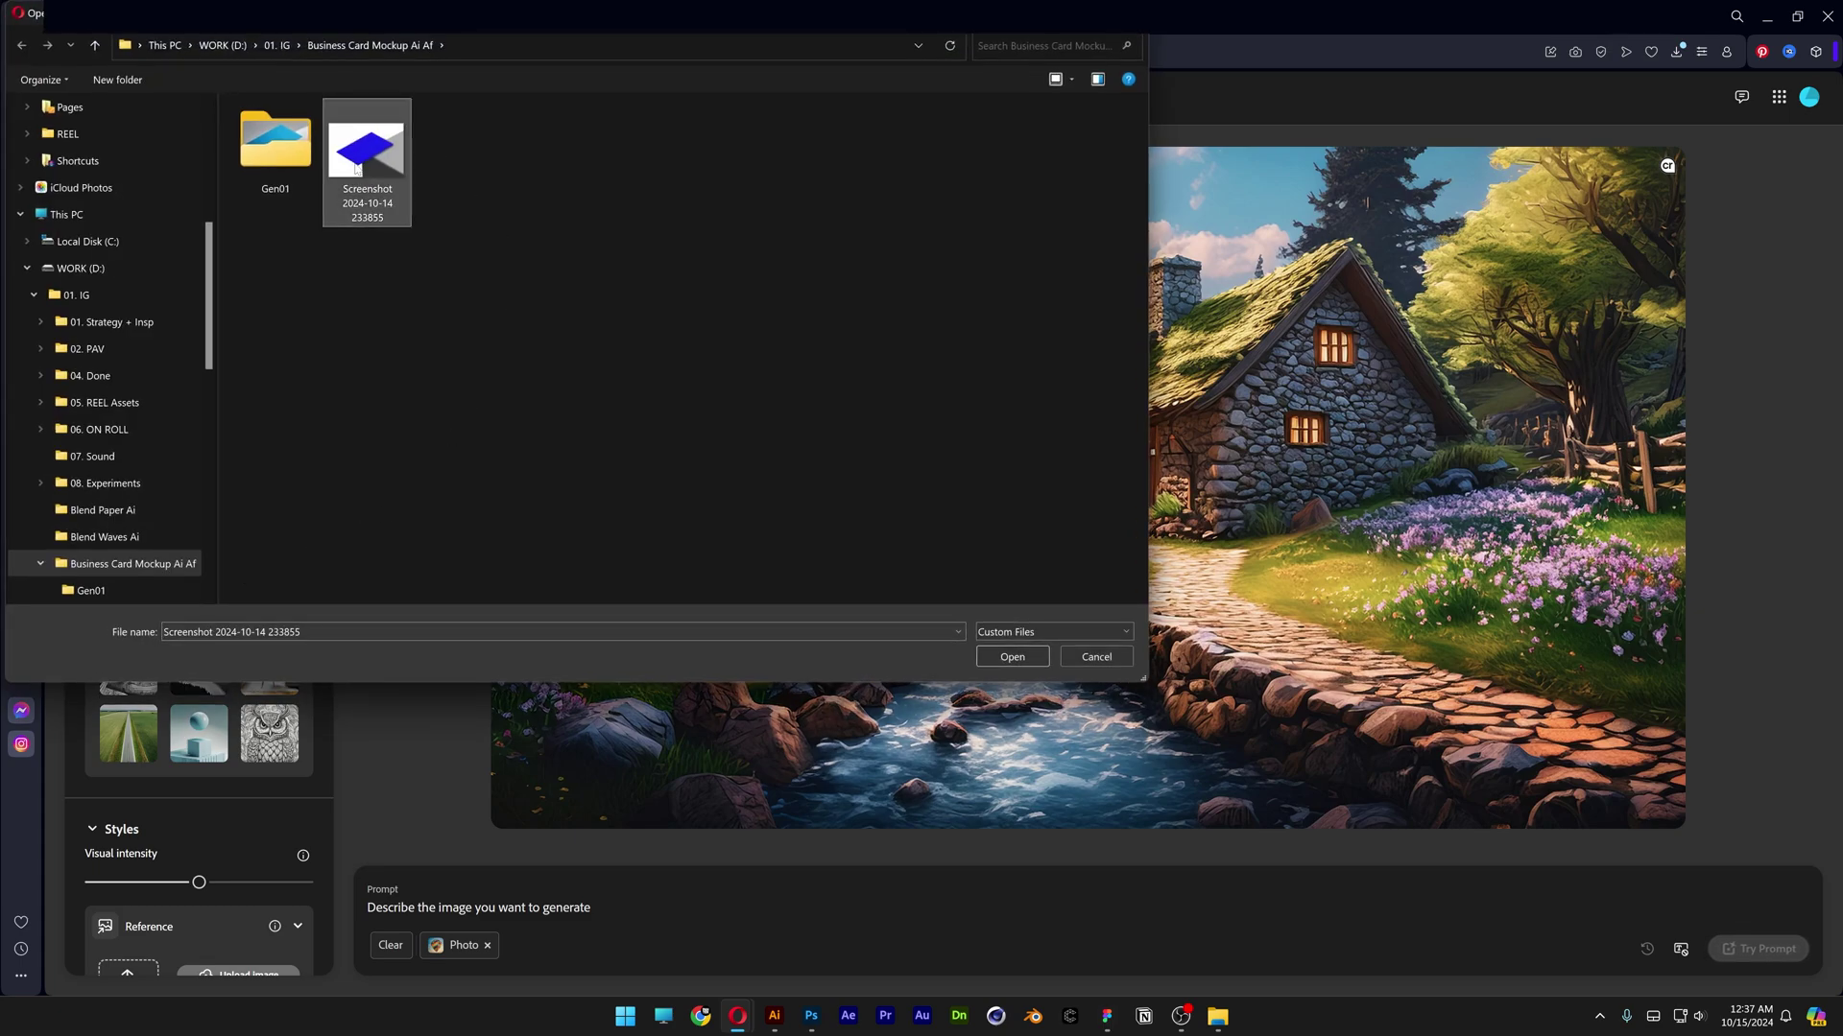
{"action": "left_click", "coordinate": [1008, 659]}
{"action": "left_click", "coordinate": [1076, 593]}
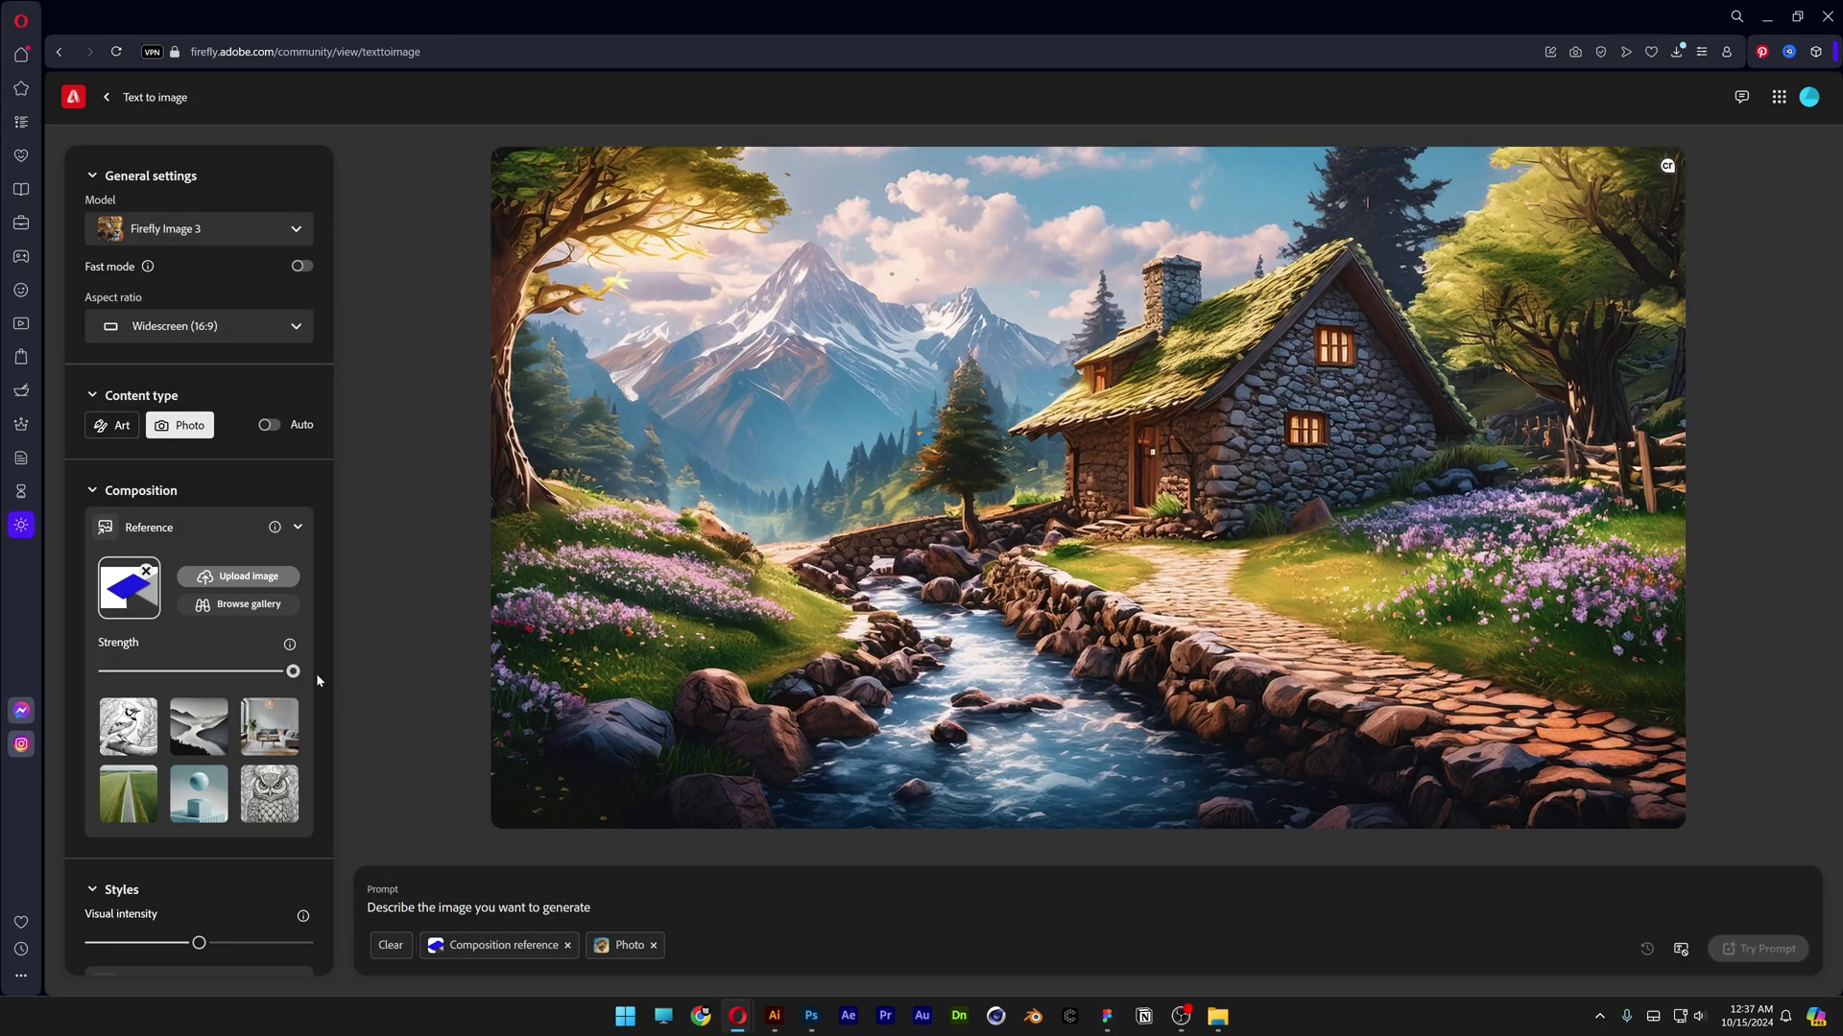
- Apply the Hyper realistic effect and set the lighting to Studio light
{"action": "scroll", "coordinate": [312, 678], "scroll_direction": "down", "scroll_amount": 7}
{"action": "left_click", "coordinate": [270, 698]}
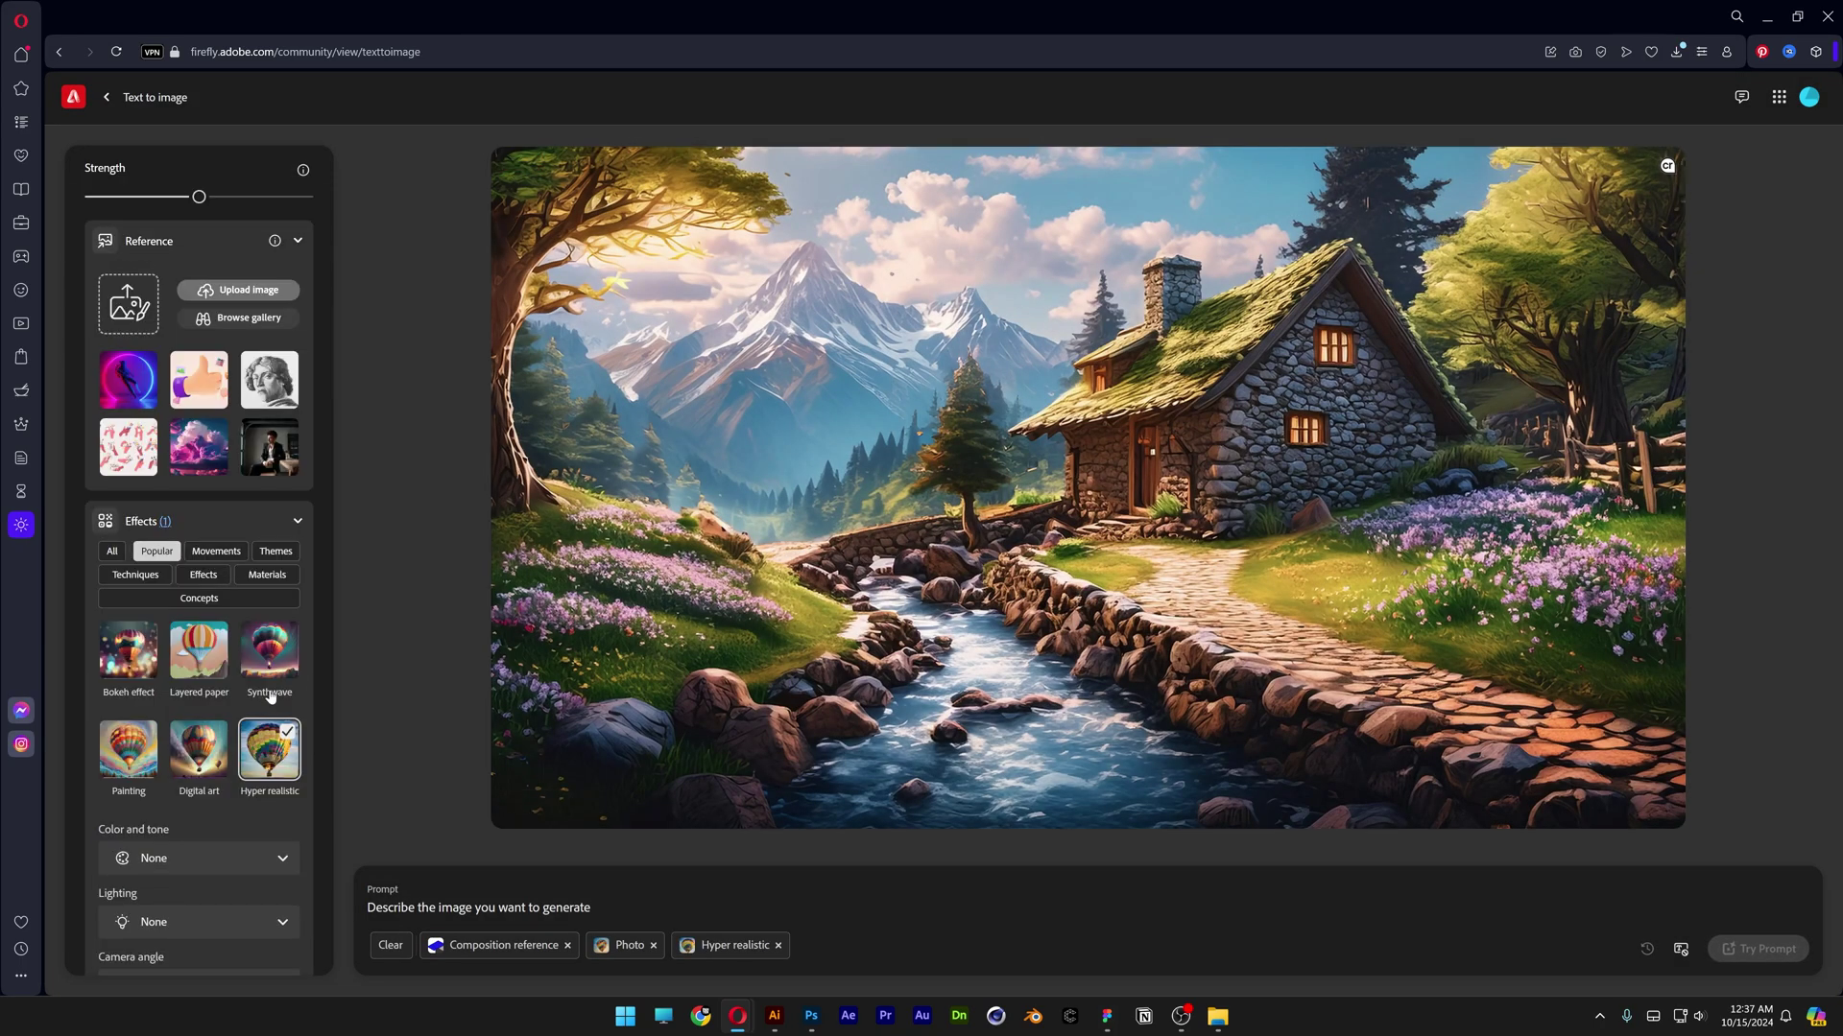
{"action": "scroll", "coordinate": [270, 697], "scroll_direction": "down", "scroll_amount": 1}
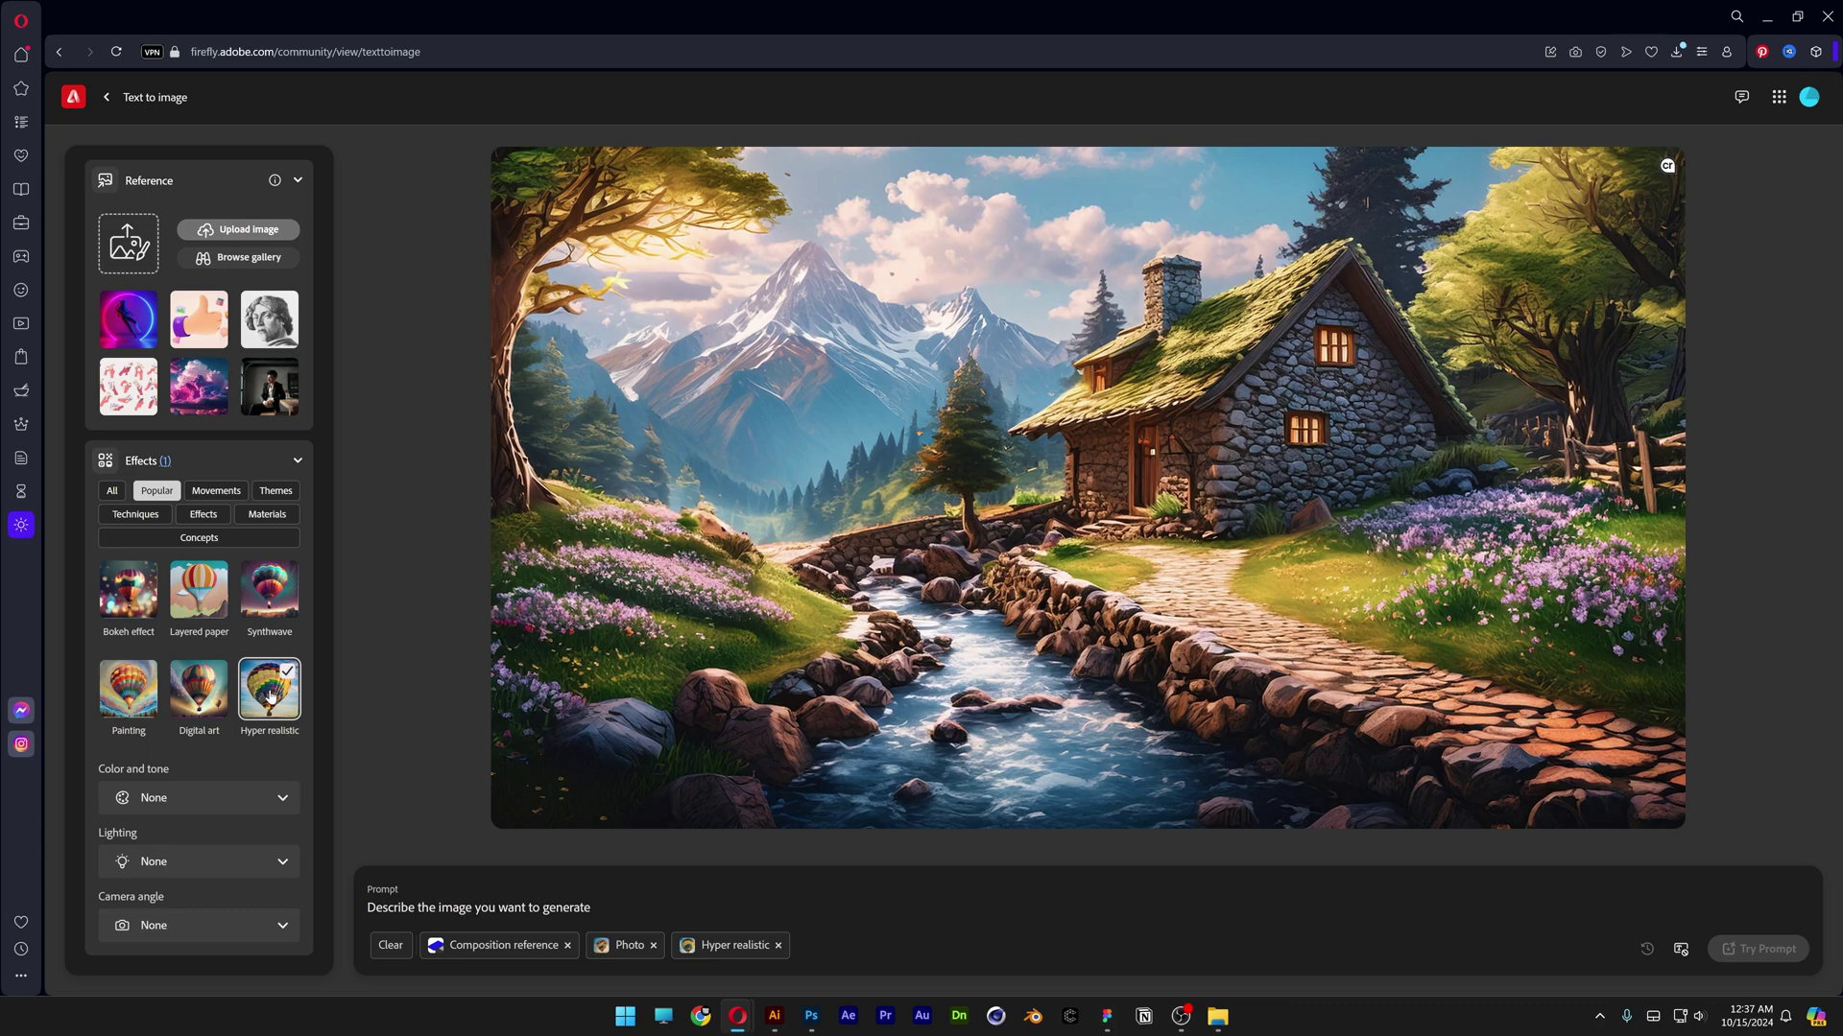
{"action": "left_click", "coordinate": [182, 864]}
{"action": "left_click", "coordinate": [205, 773]}
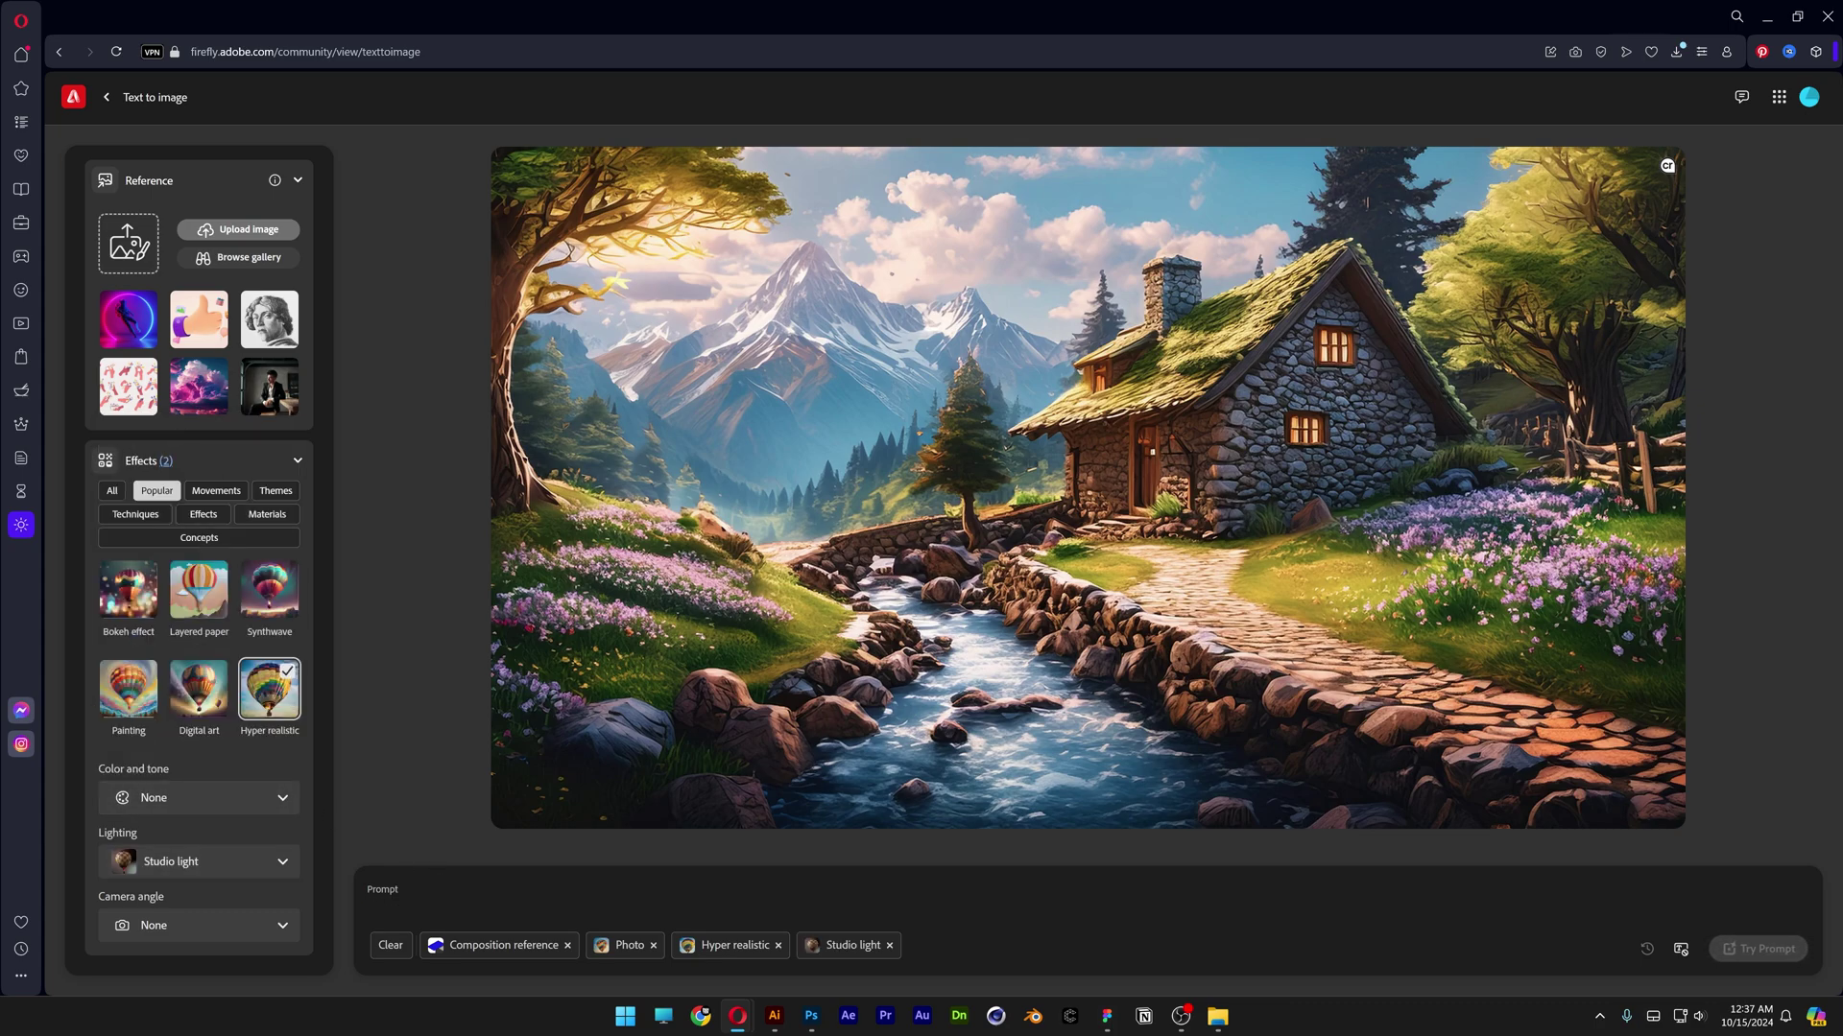
- Generate from 'blue business card placed on a concrete block, isolated on gray background' and view results full-size
{"action": "type", "text": "blue business card "}
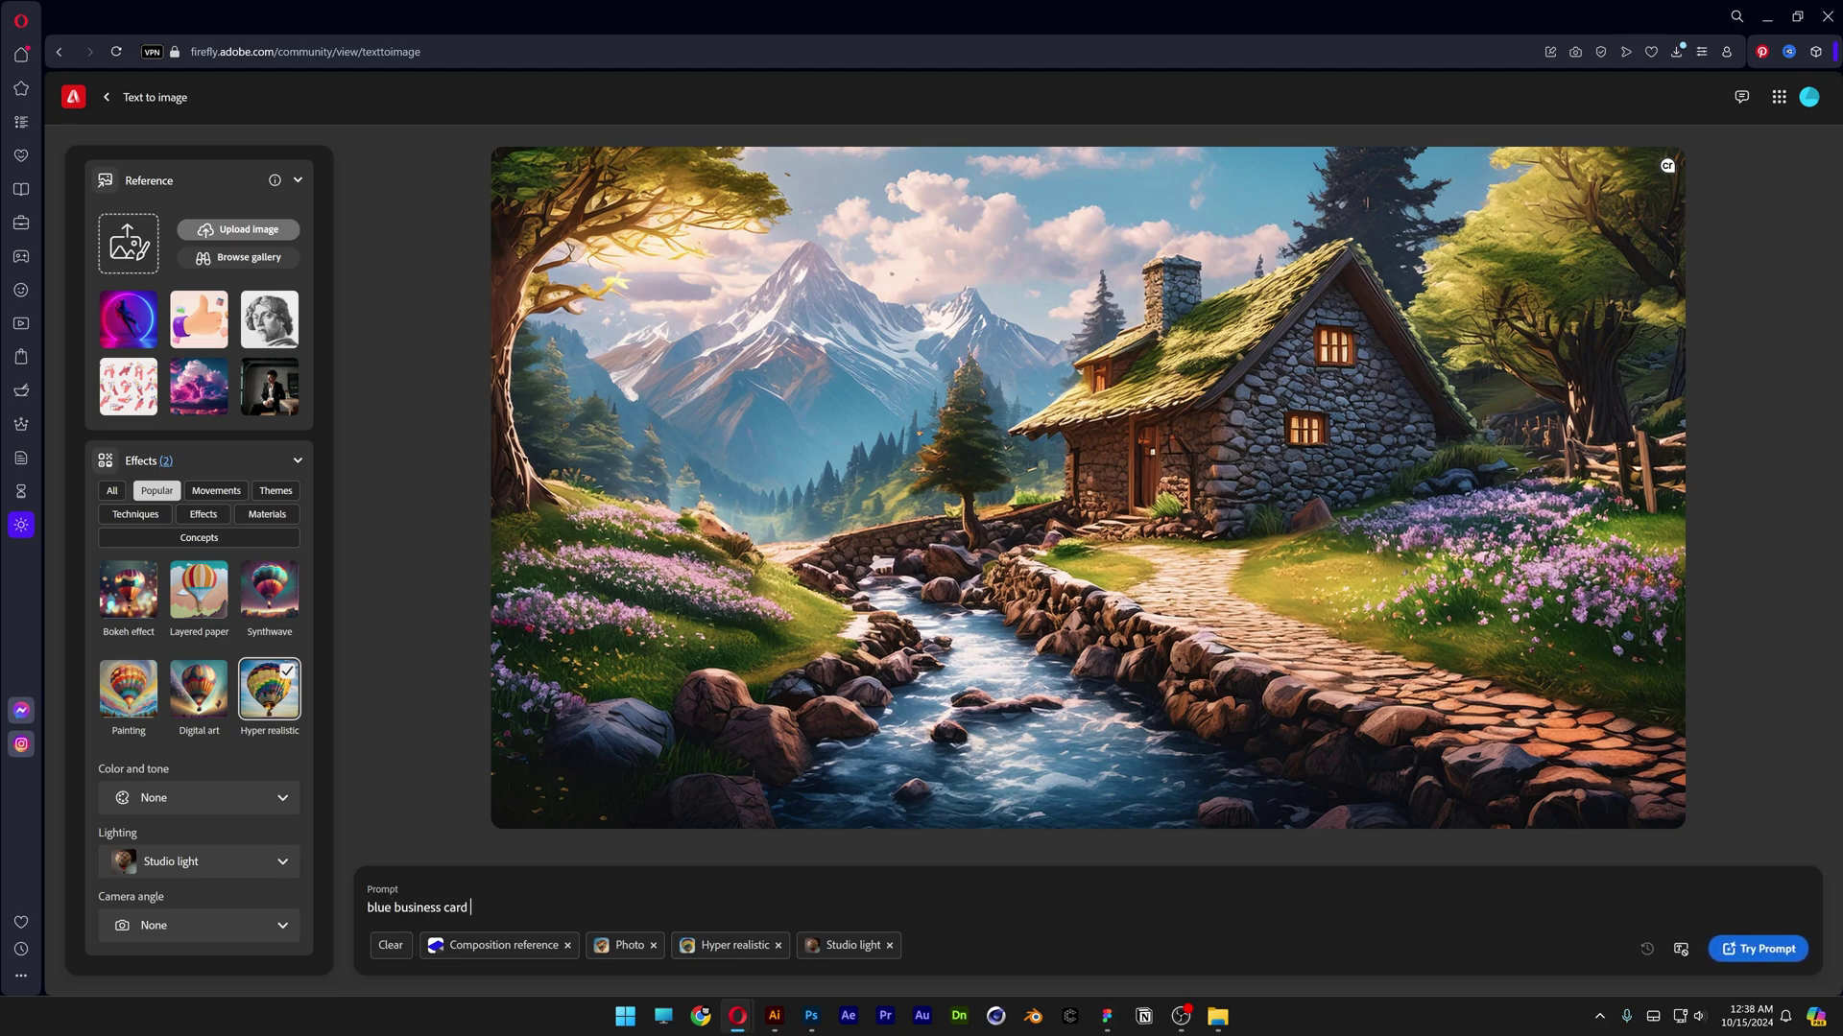
{"action": "type", "text": "placed on a concrete block, isolated on gray background"}
{"action": "left_click", "coordinate": [1751, 950]}
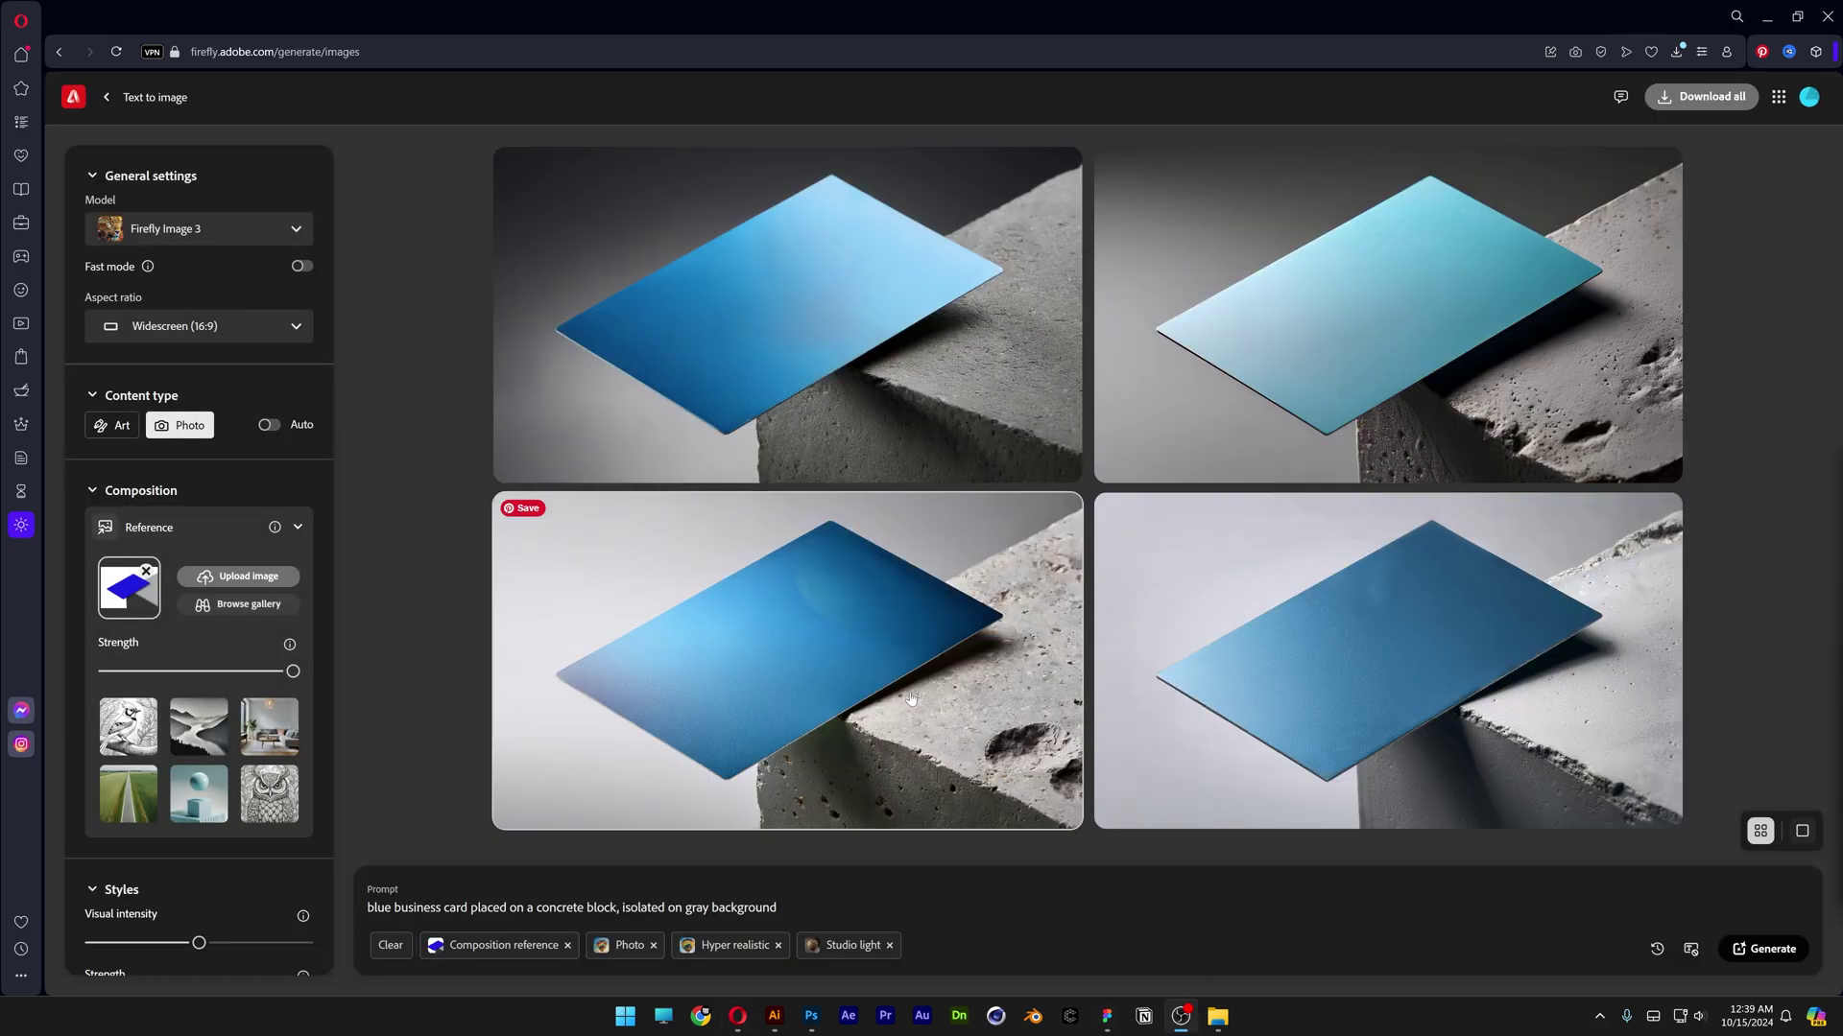
{"action": "left_click", "coordinate": [910, 699]}
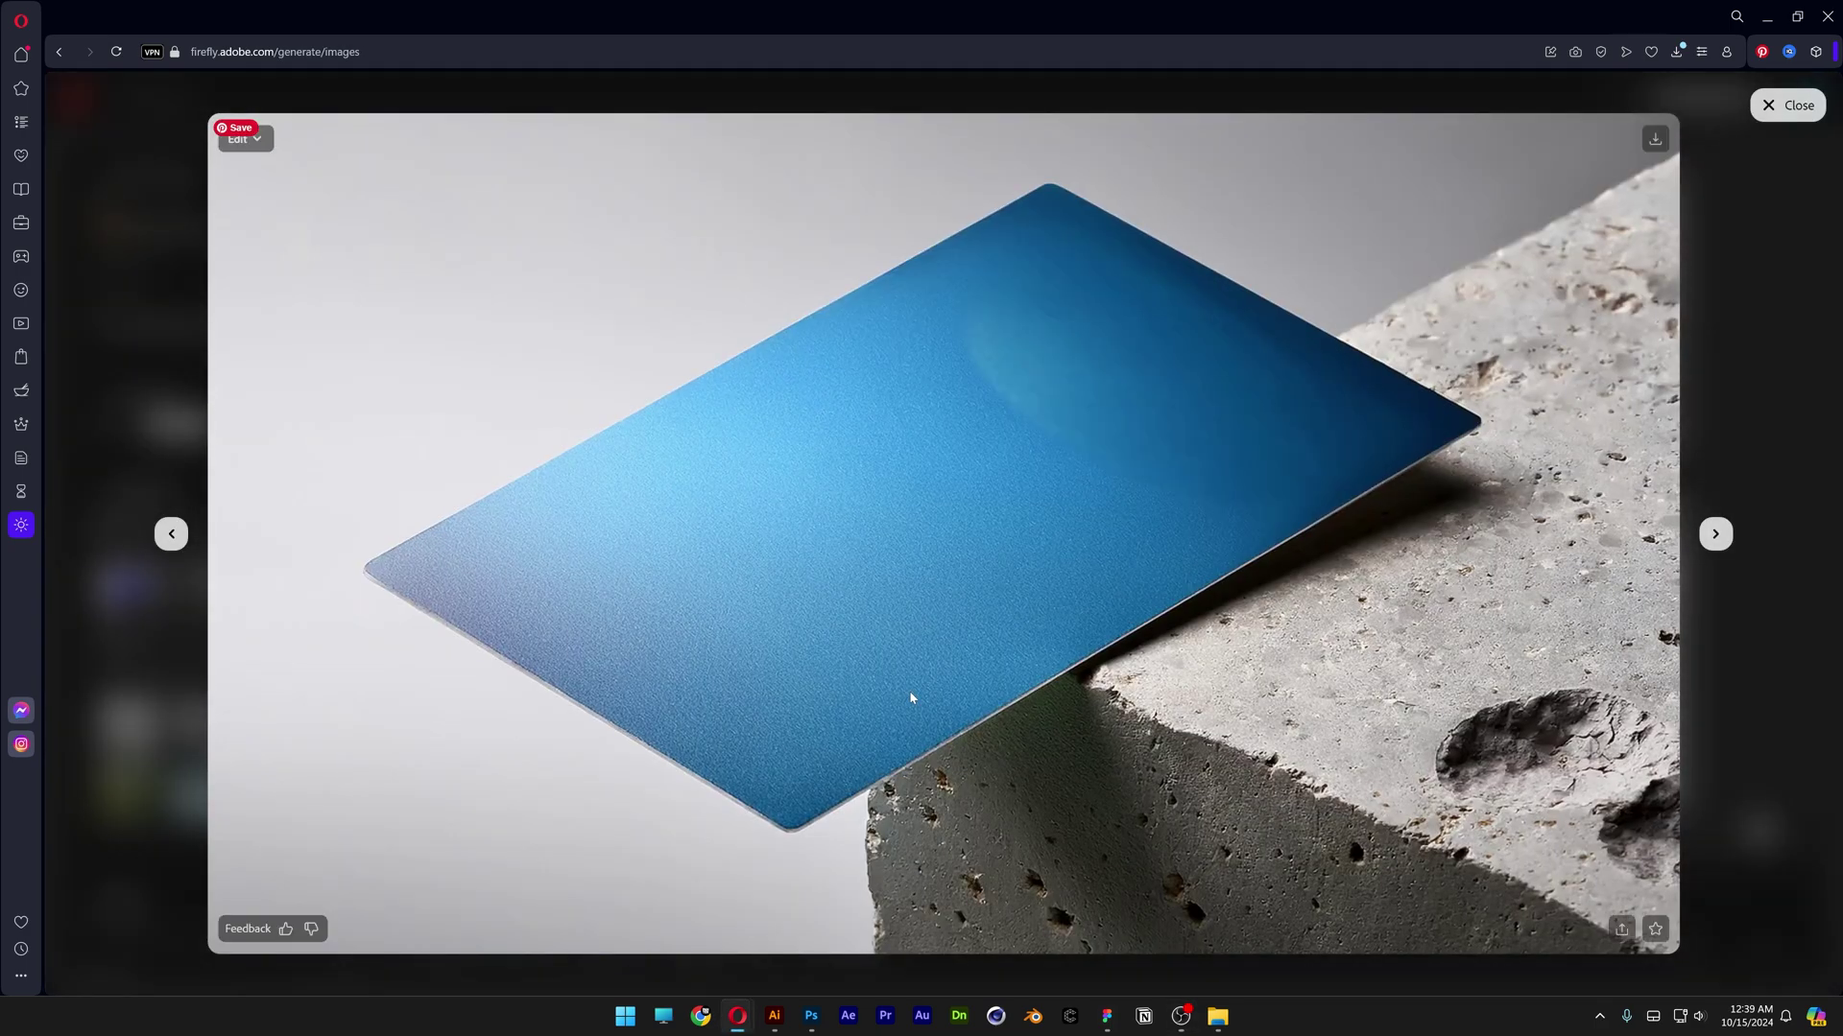
{"action": "key", "text": "Right"}
{"action": "key", "text": "Right"}
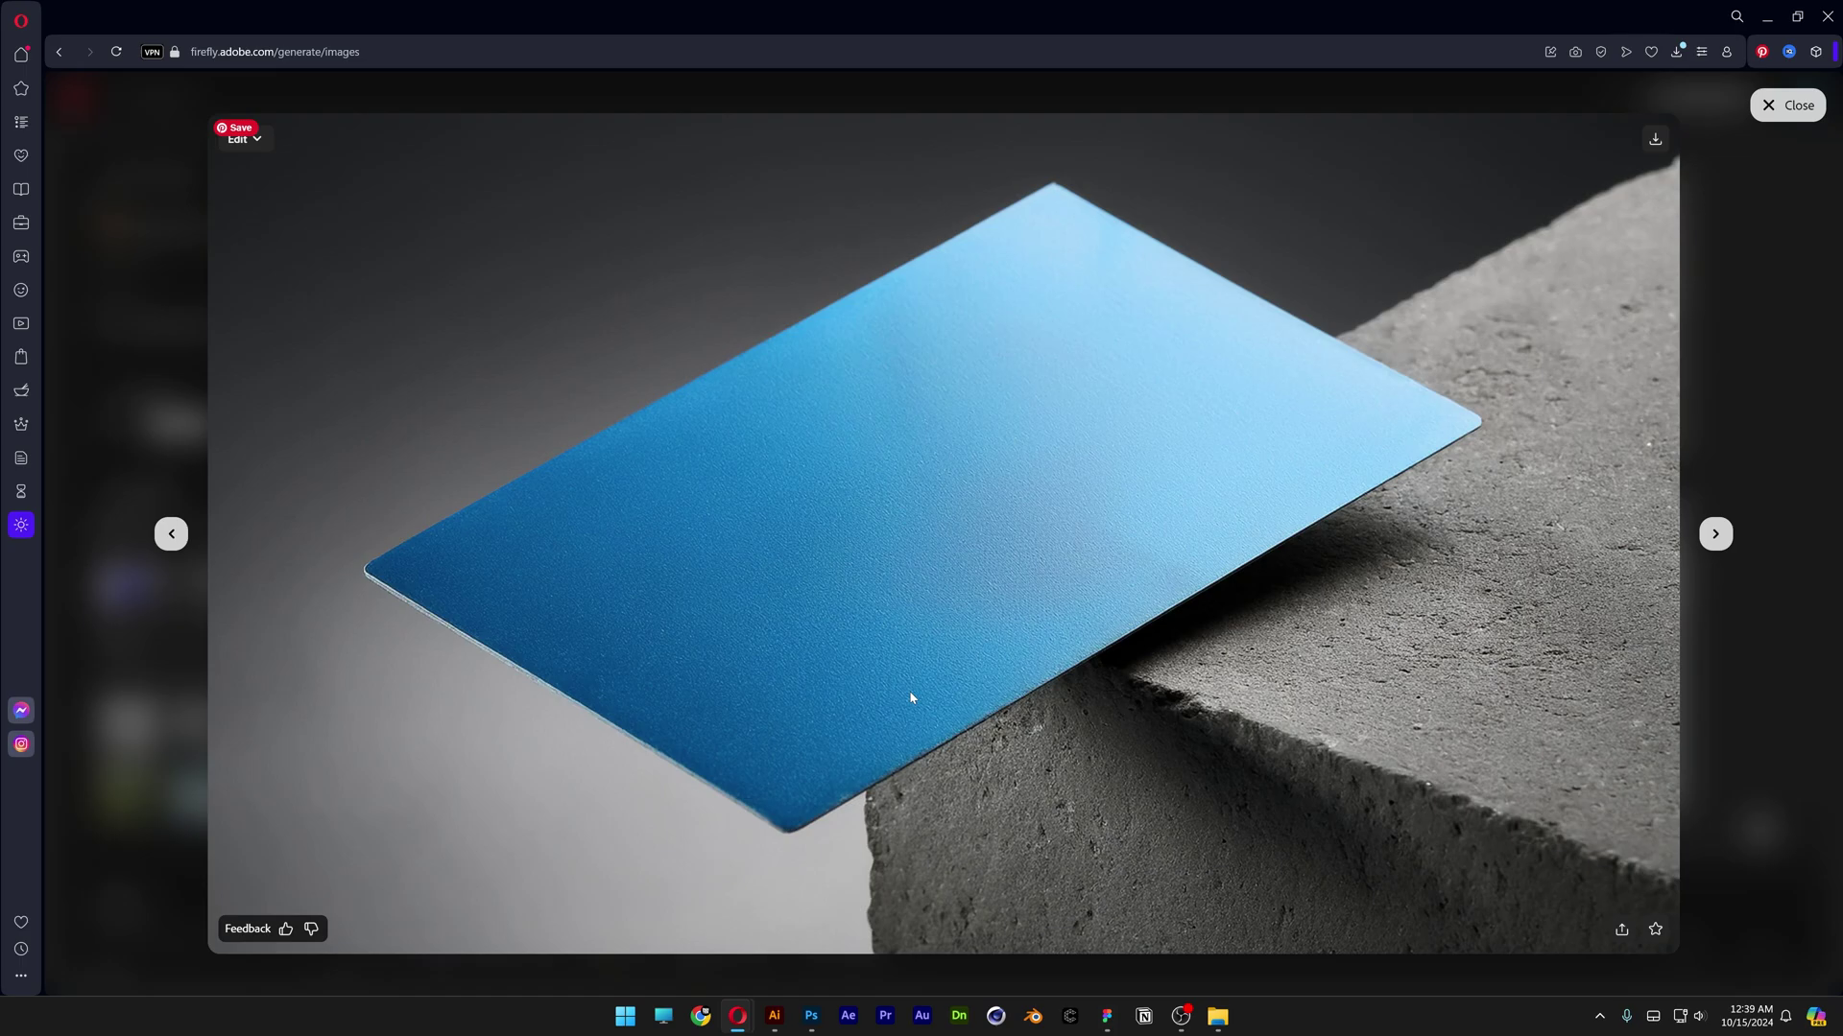
- Add 'vibrant' and 'white' to the prompt to describe a white concrete block
{"action": "key", "text": "Right"}
{"action": "key", "text": "Right"}
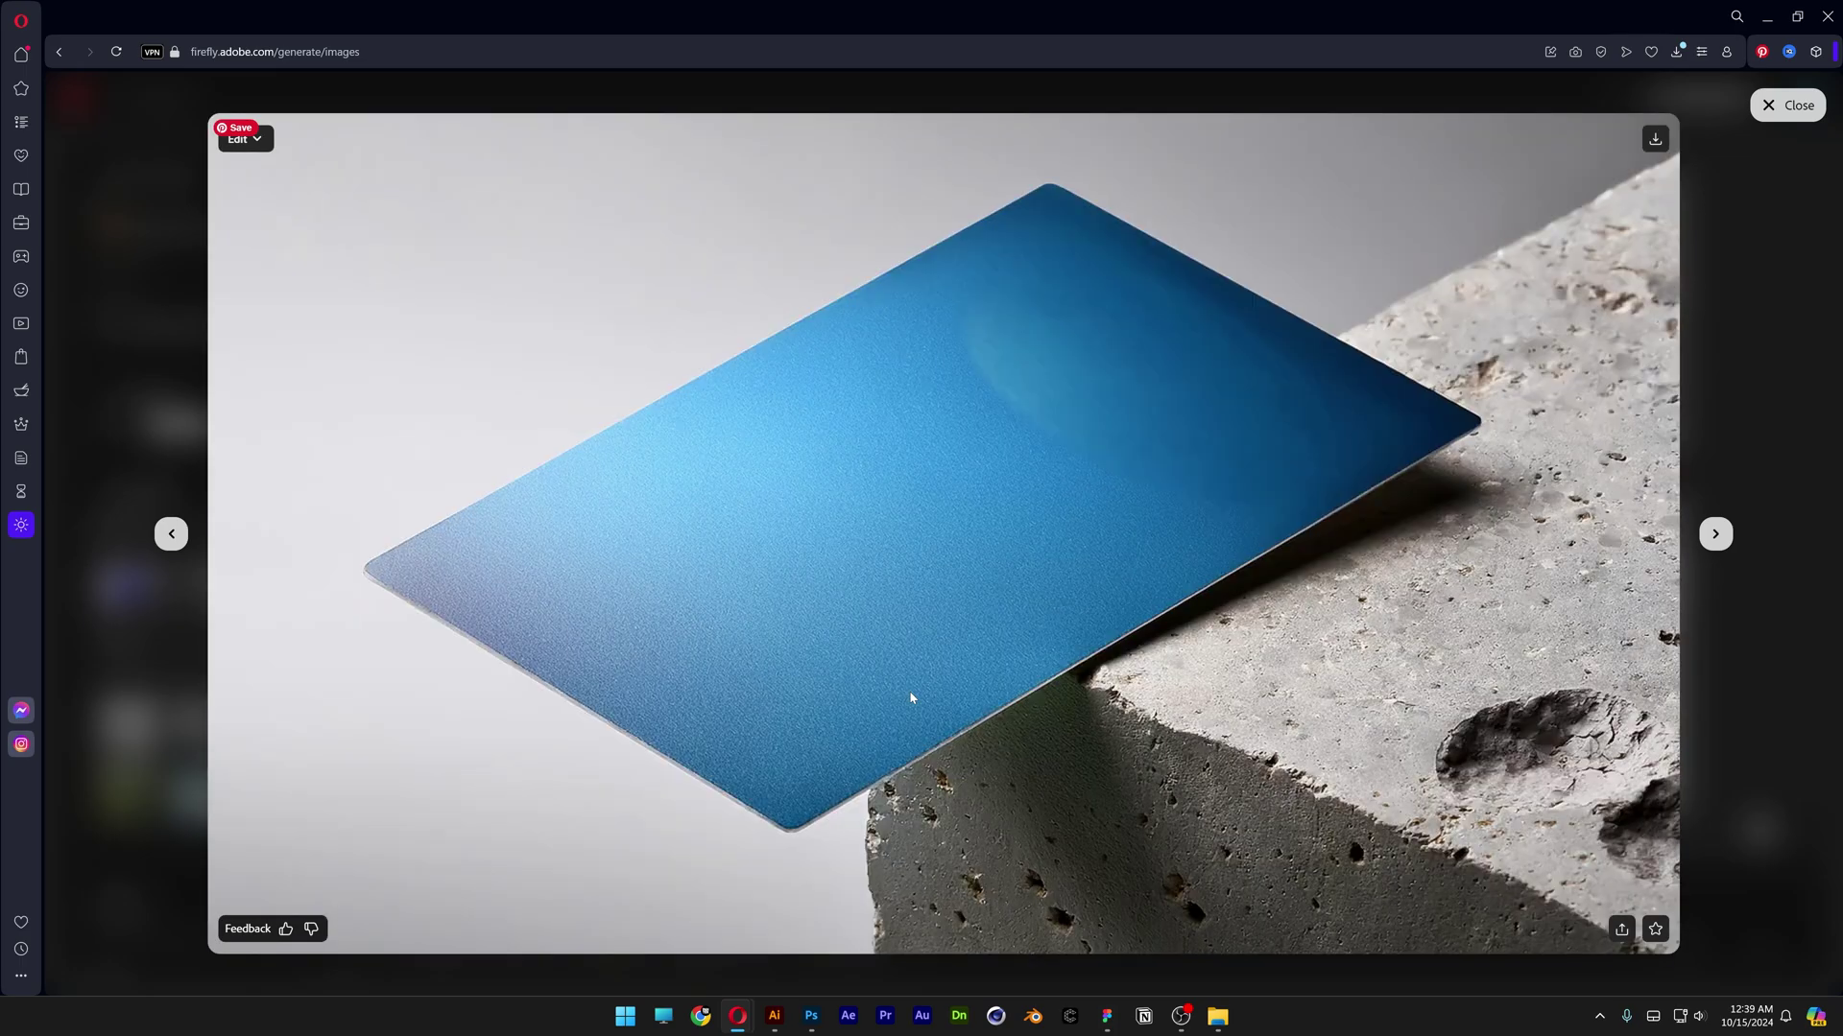
{"action": "key", "text": "Escape"}
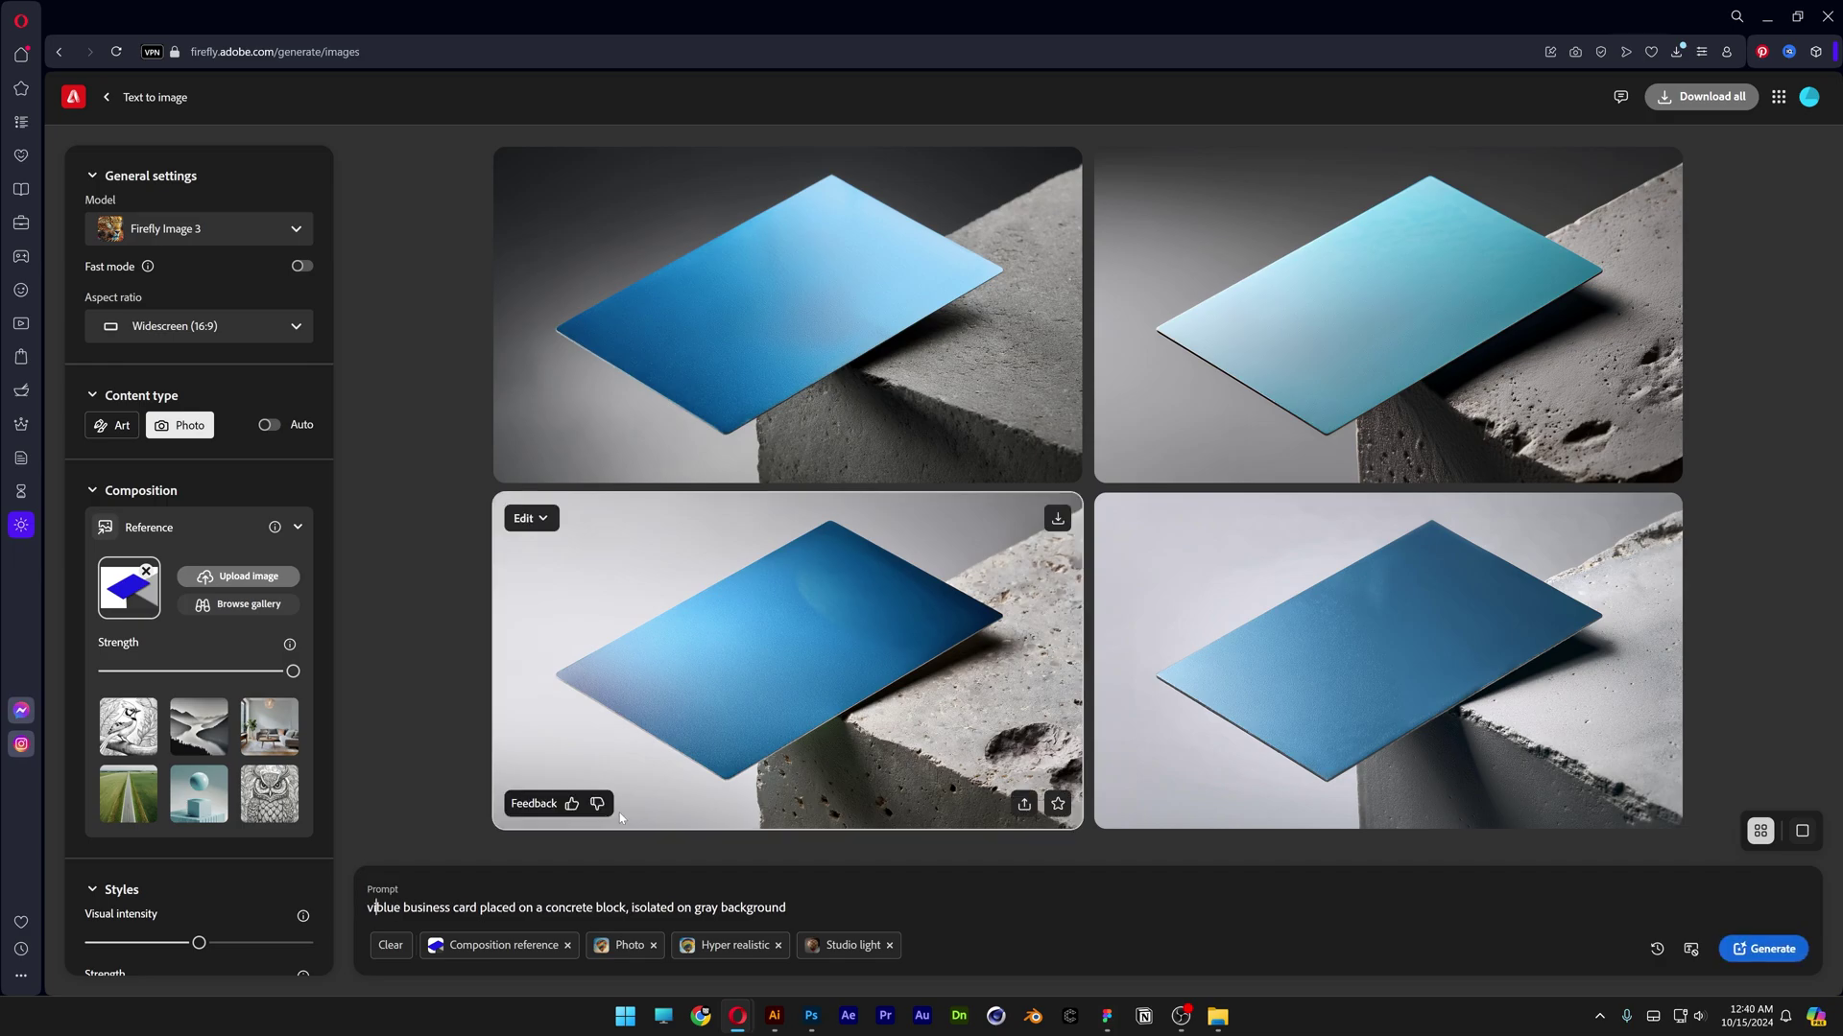
{"action": "left_click", "coordinate": [367, 908]}
{"action": "type", "text": "vibrant"}
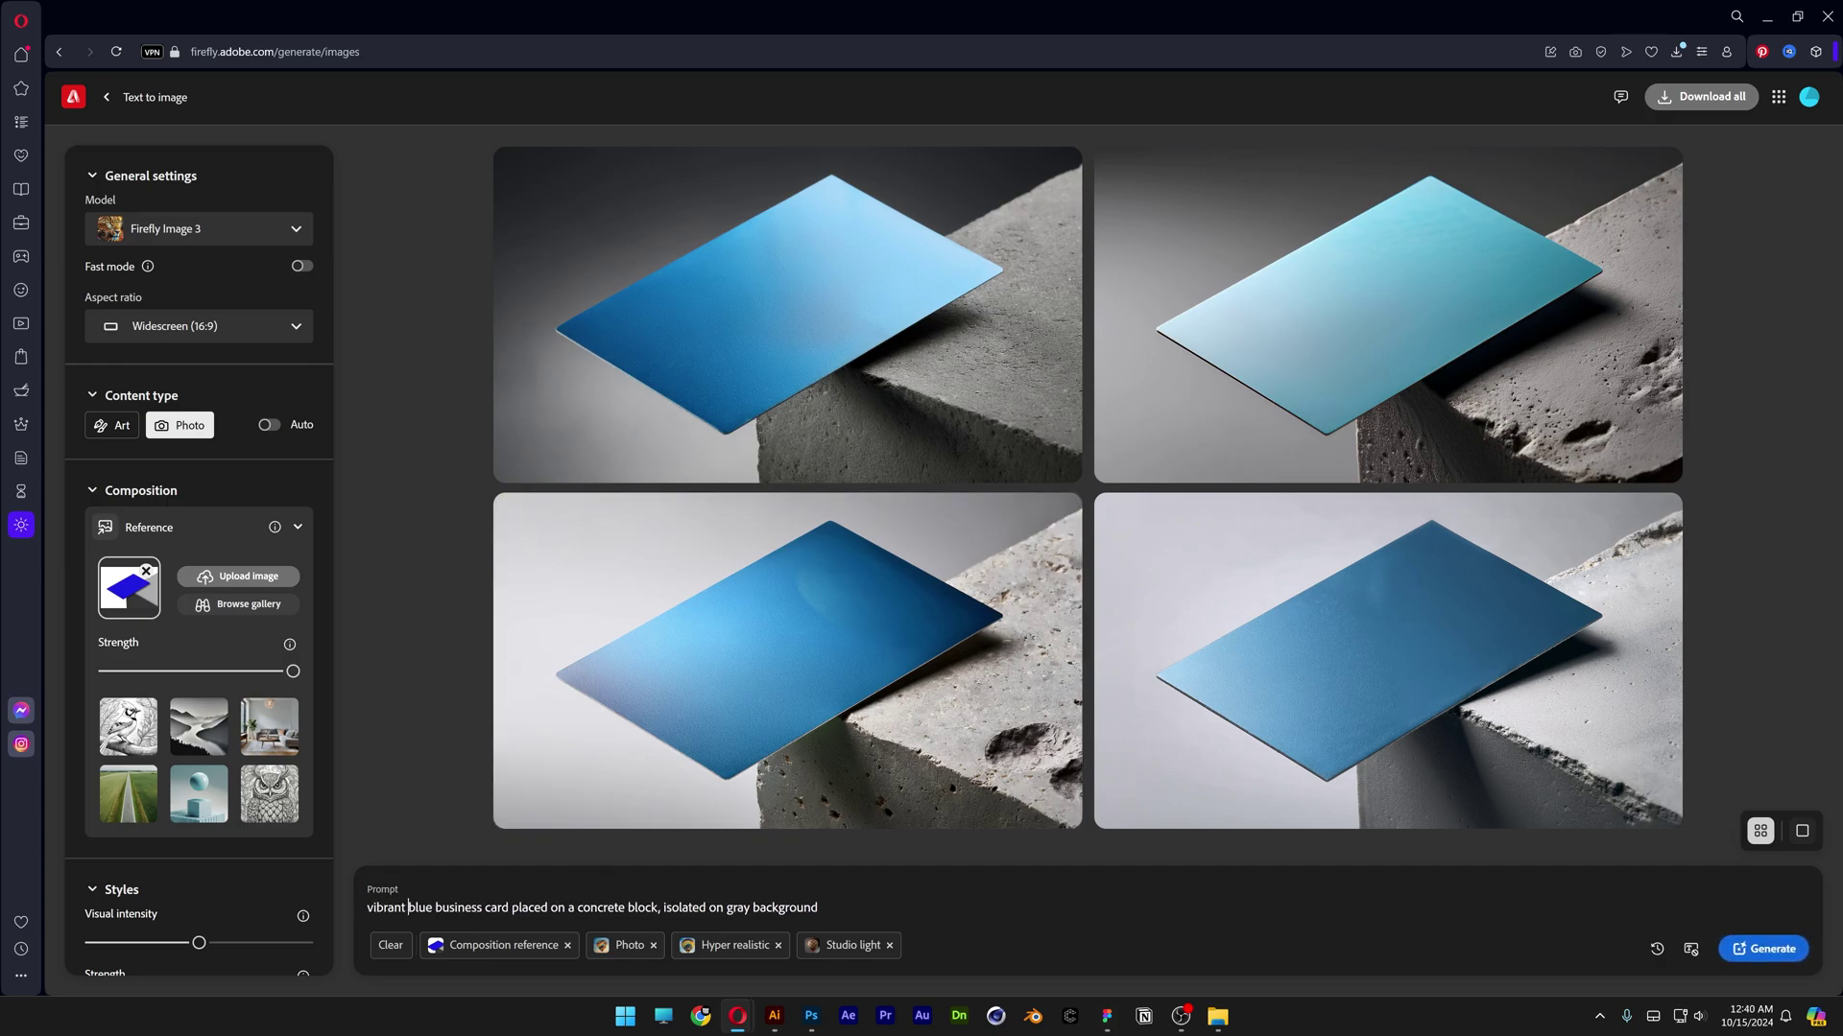
{"action": "left_click", "coordinate": [579, 907]}
{"action": "type", "text": "white"}
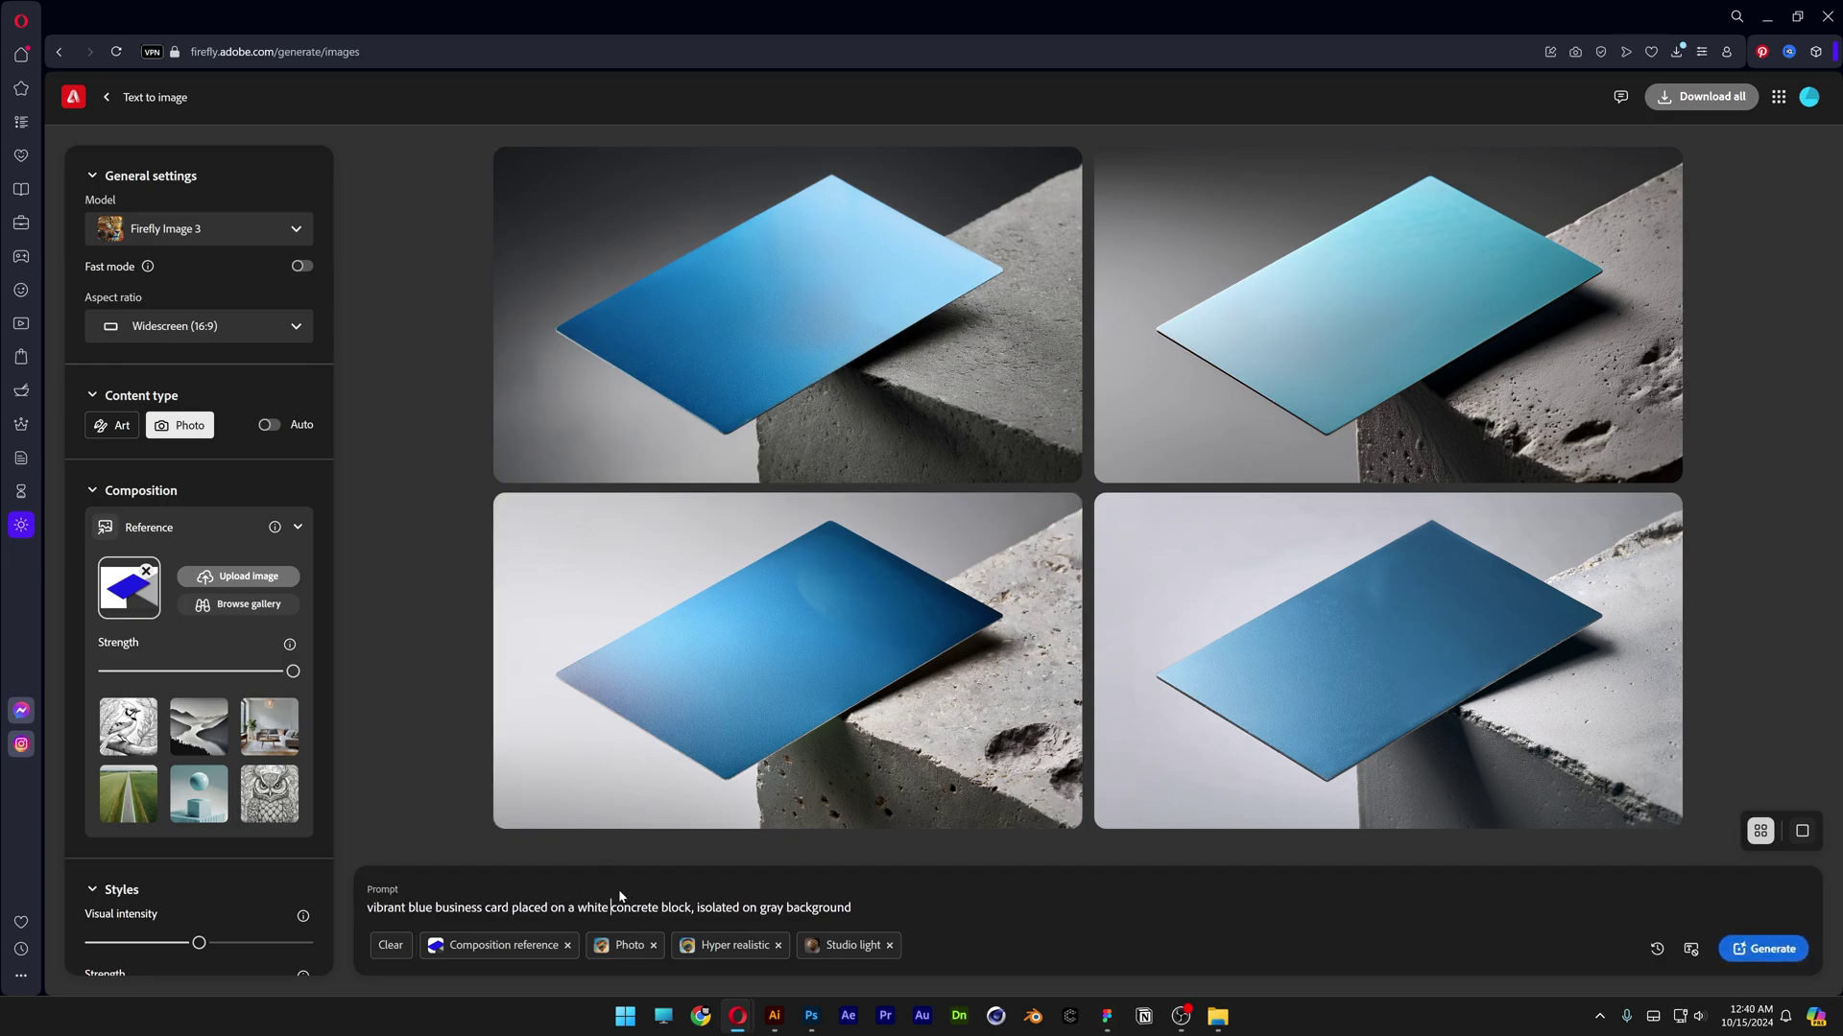
- Set Color and tone to Vibrant colors and regenerate the images
{"action": "scroll", "coordinate": [248, 798], "scroll_direction": "down", "scroll_amount": 9}
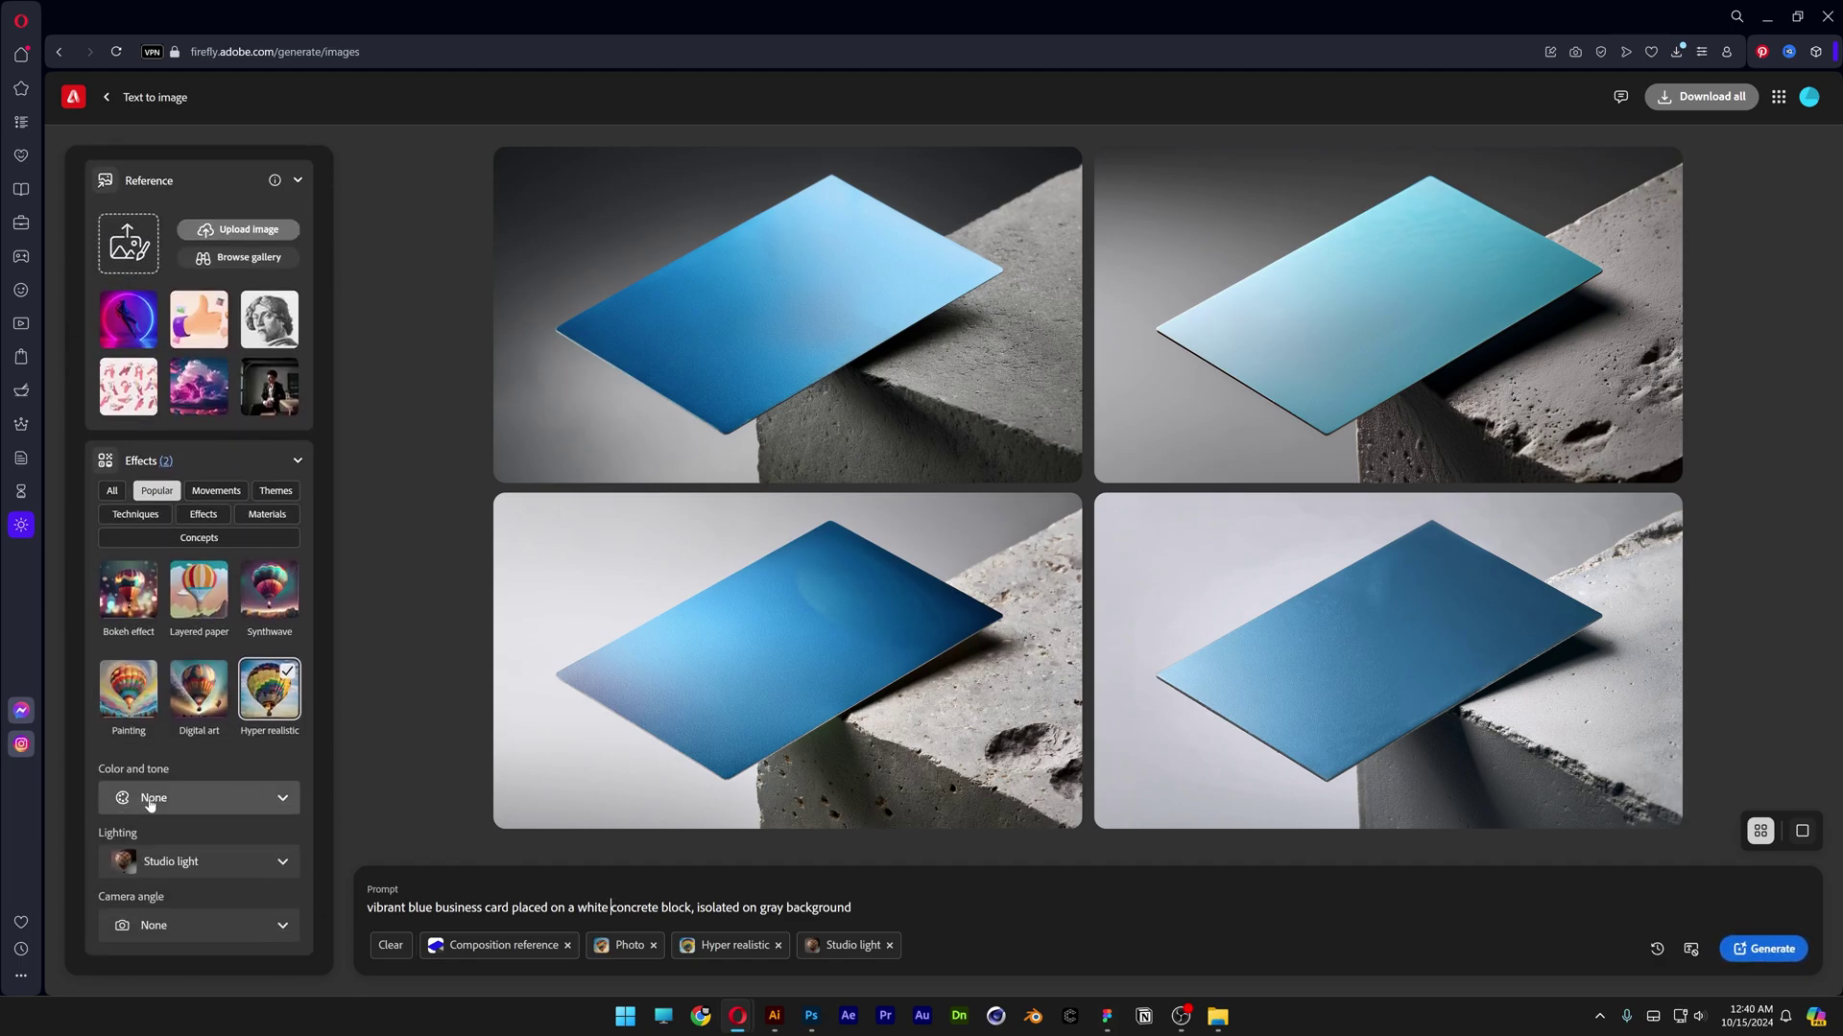
{"action": "left_click", "coordinate": [150, 802]}
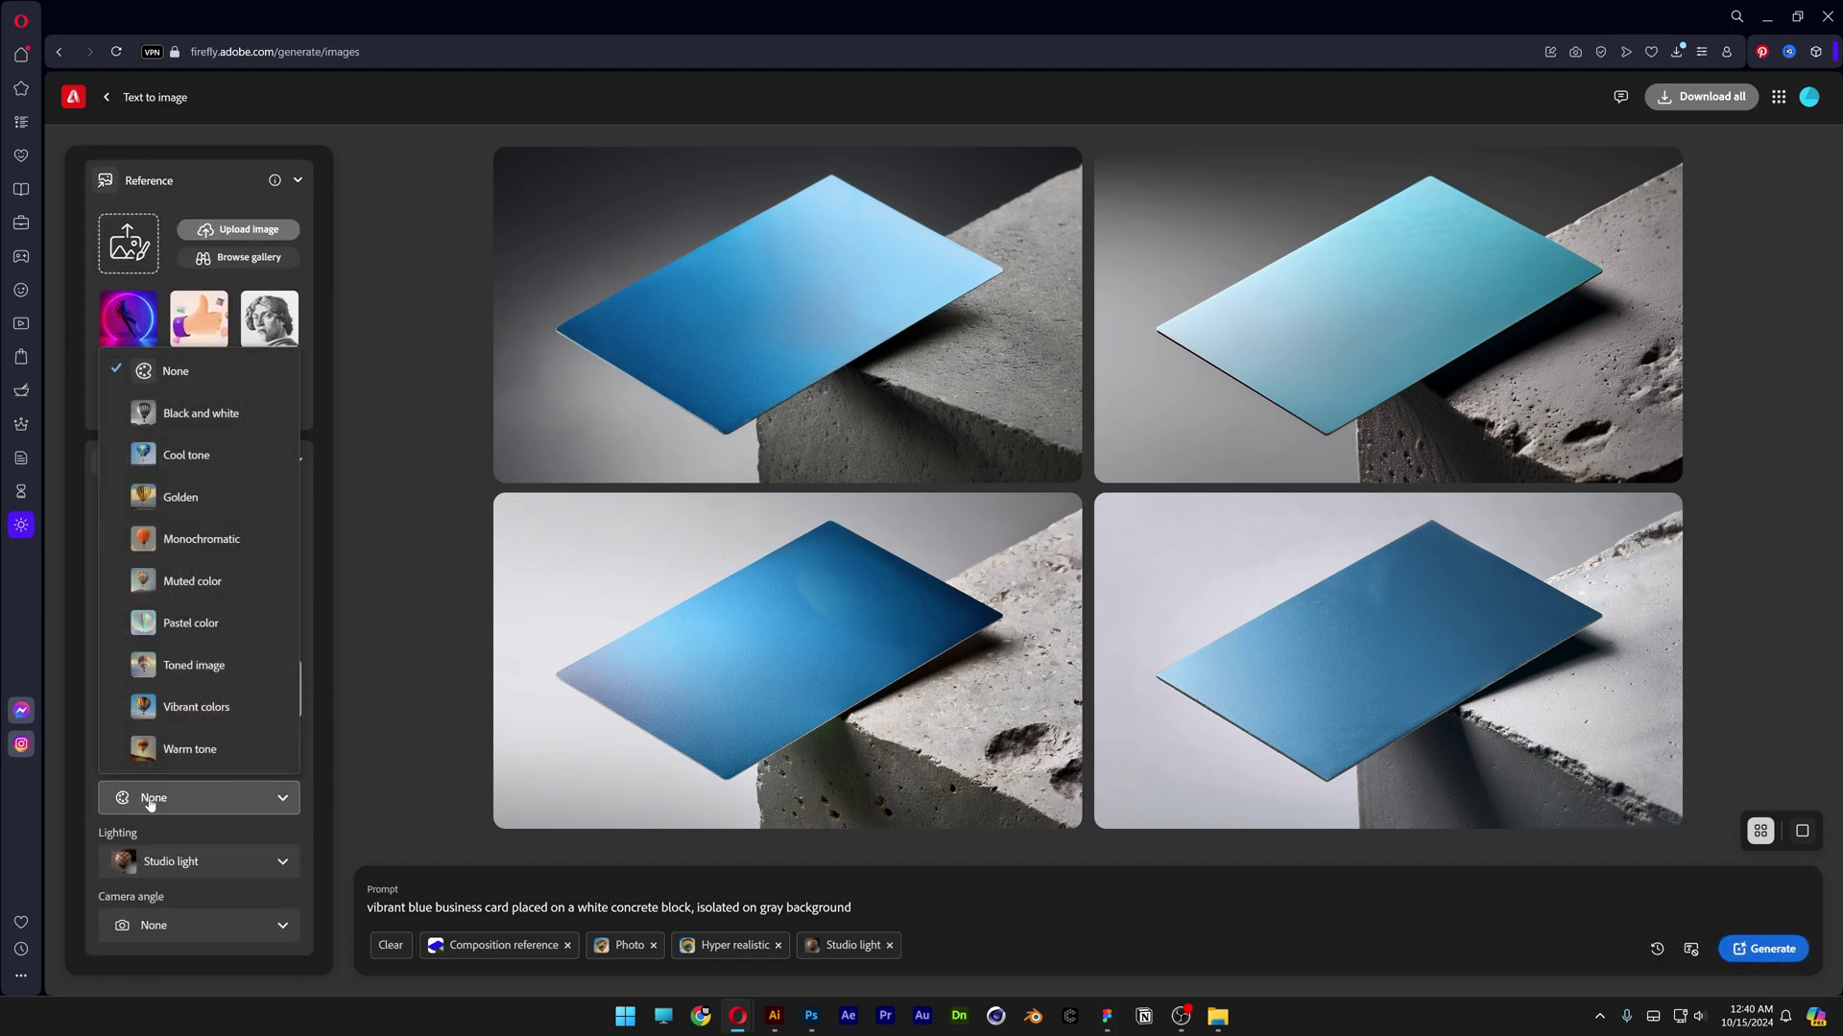
{"action": "left_click", "coordinate": [219, 715]}
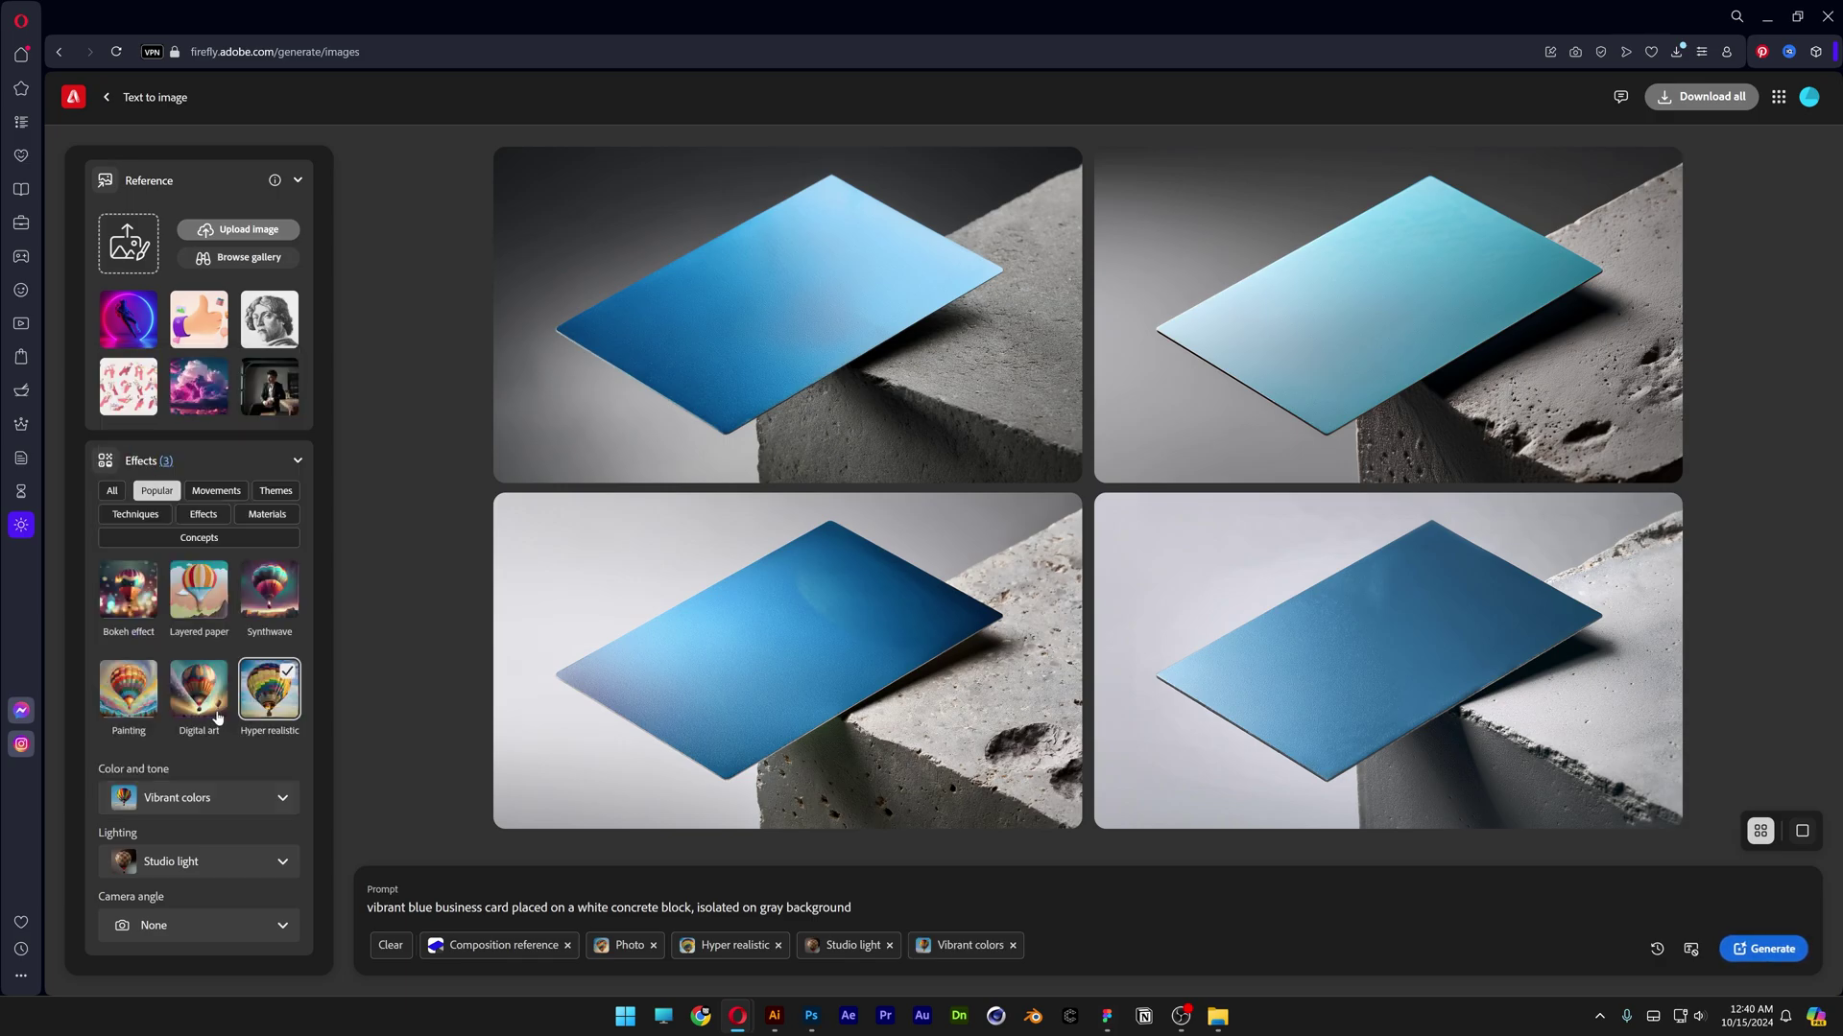
{"action": "left_click", "coordinate": [1764, 949]}
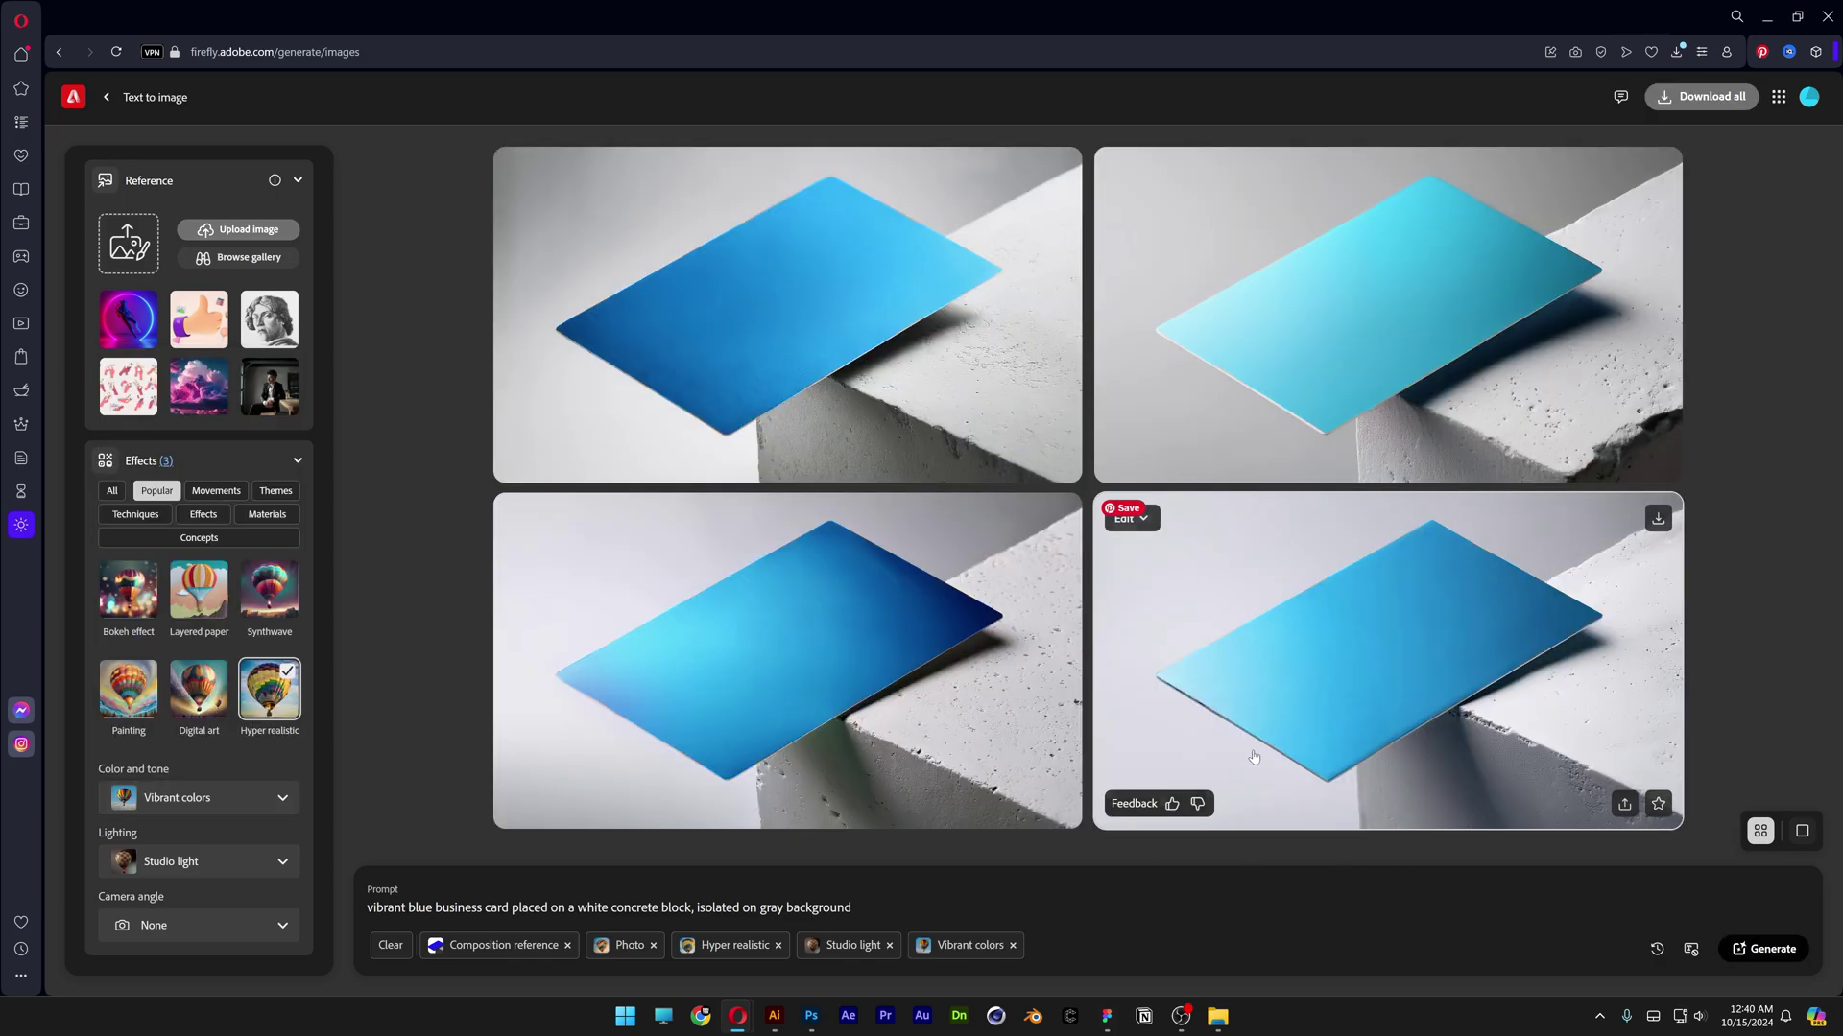
- Browse the vibrant card variations, generate a fresh set, and view the bottom-right one full-size
{"action": "left_click", "coordinate": [921, 675]}
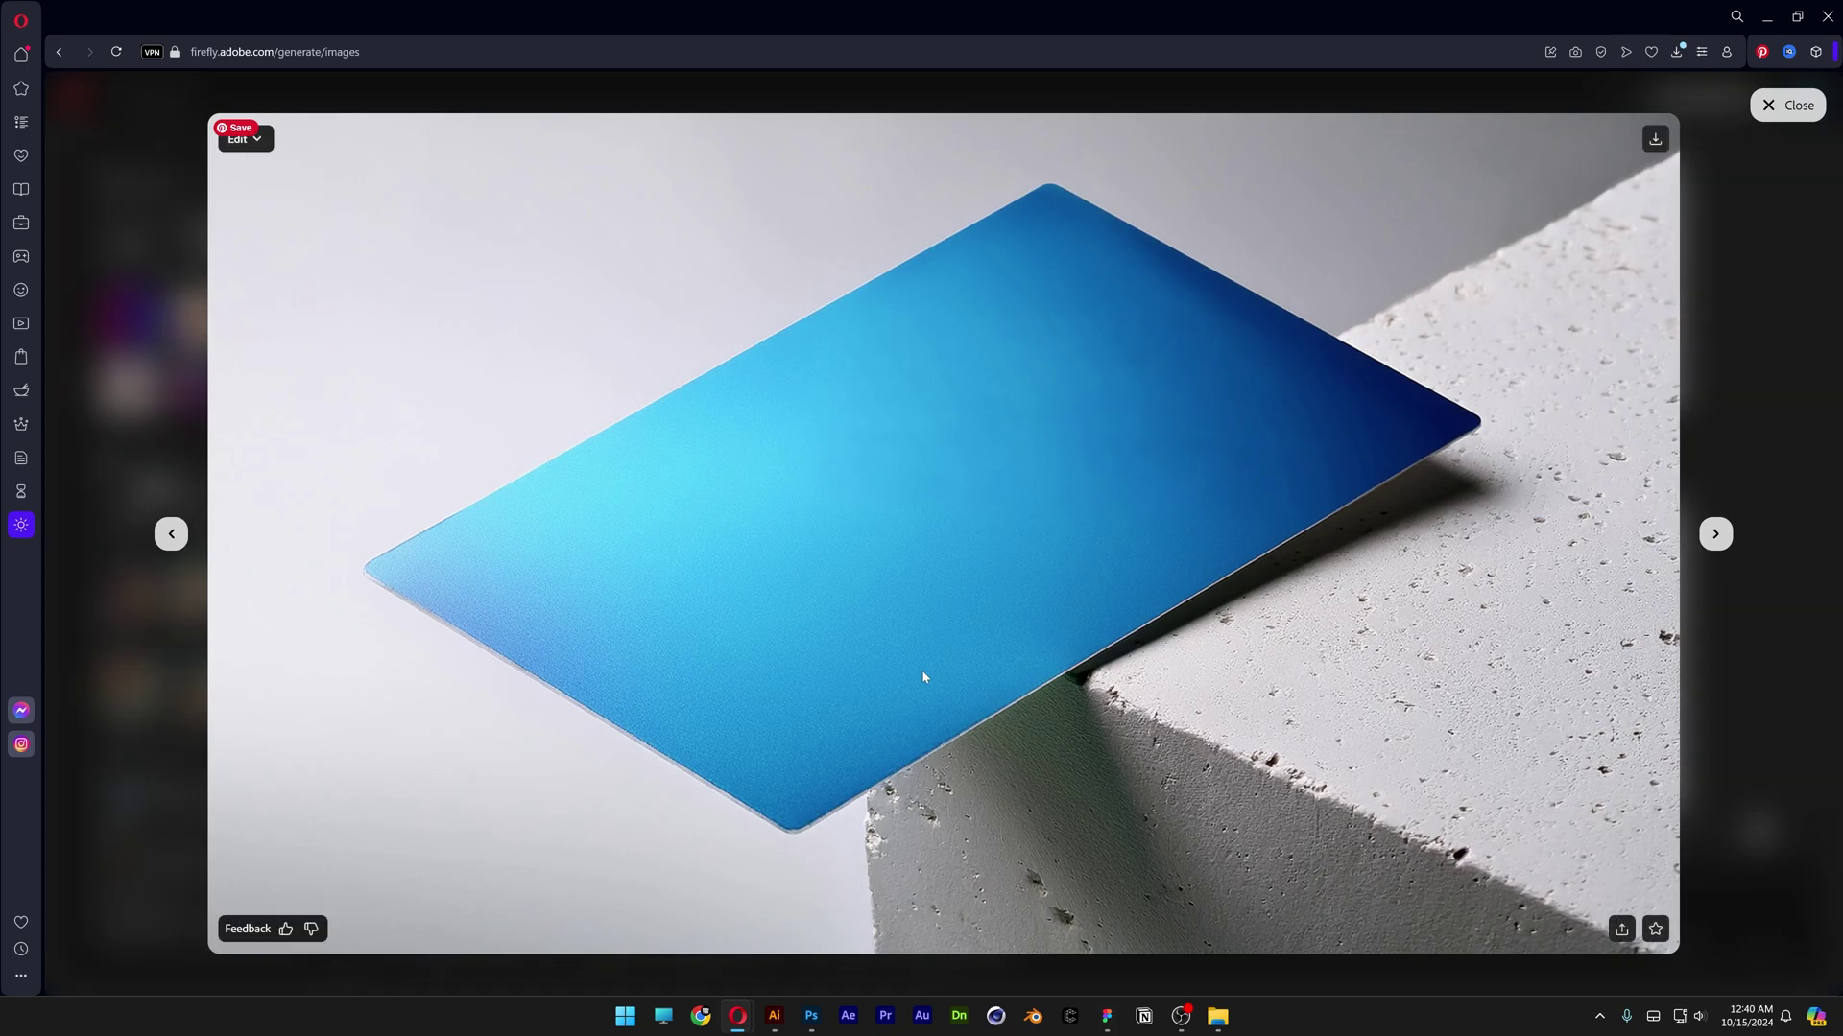
{"action": "key", "text": "Right"}
{"action": "left_click", "coordinate": [1725, 346]}
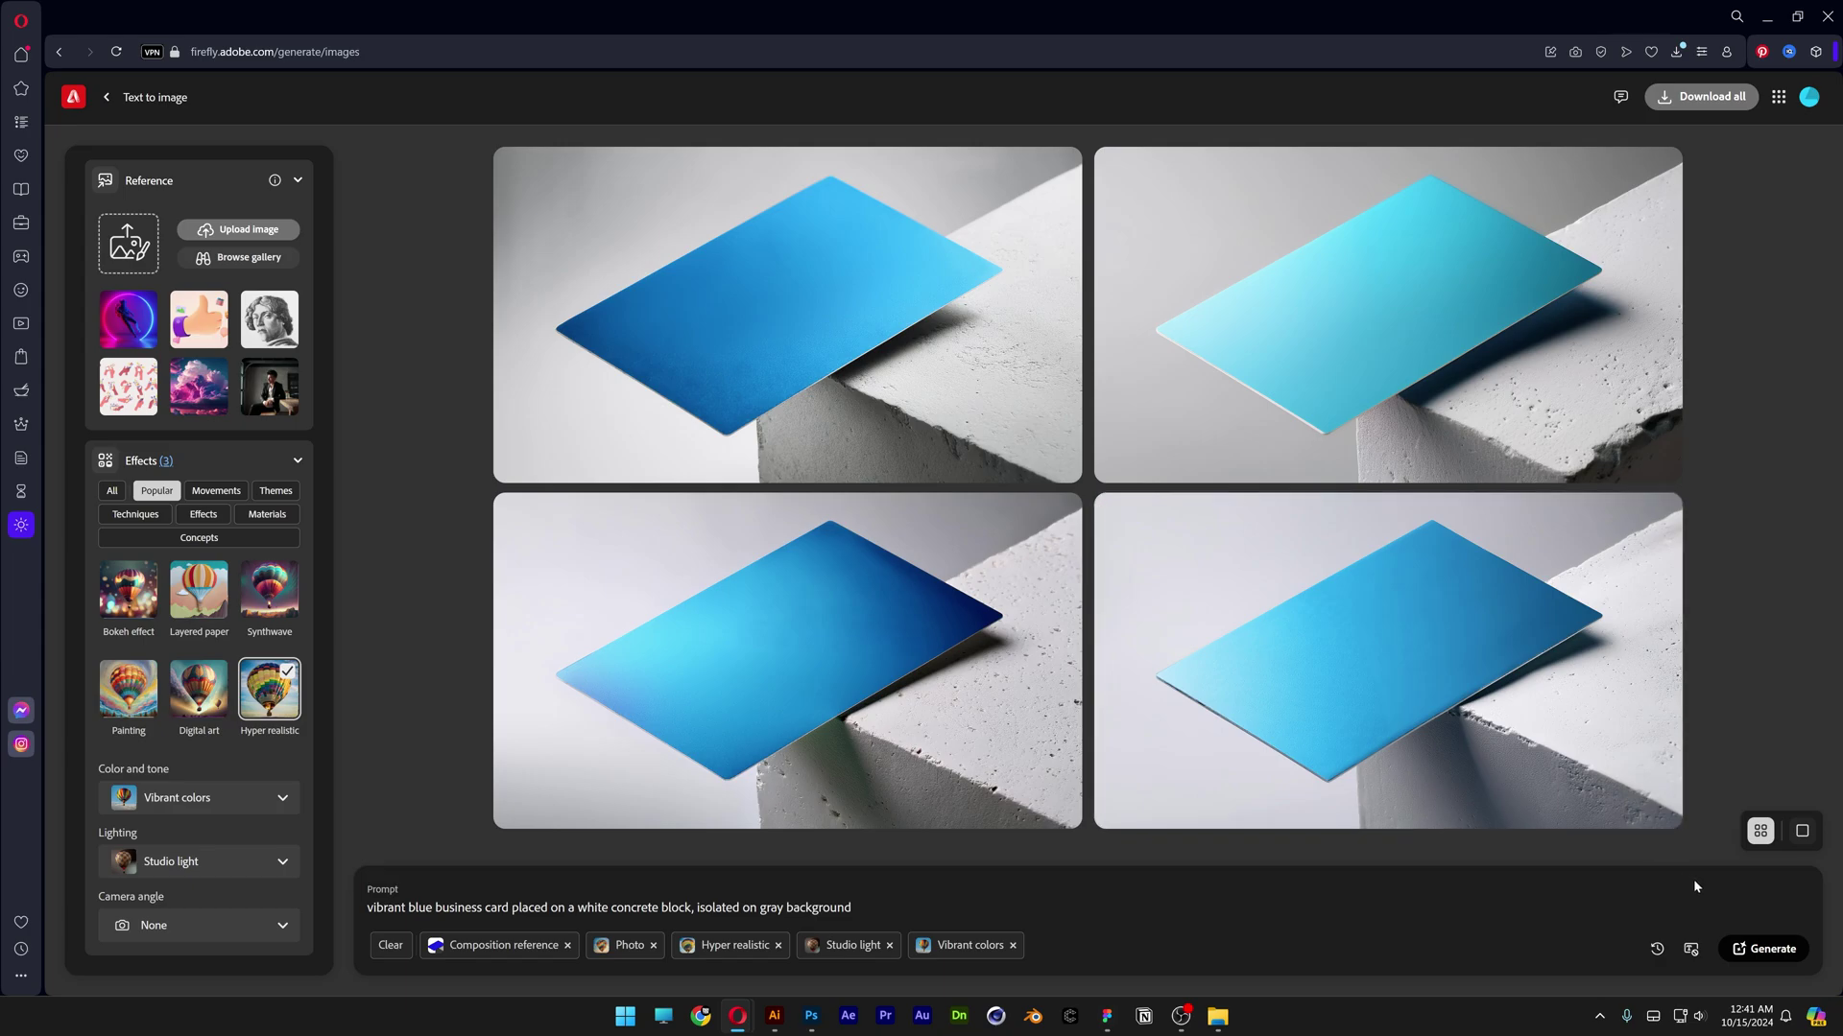
{"action": "left_click", "coordinate": [1773, 948]}
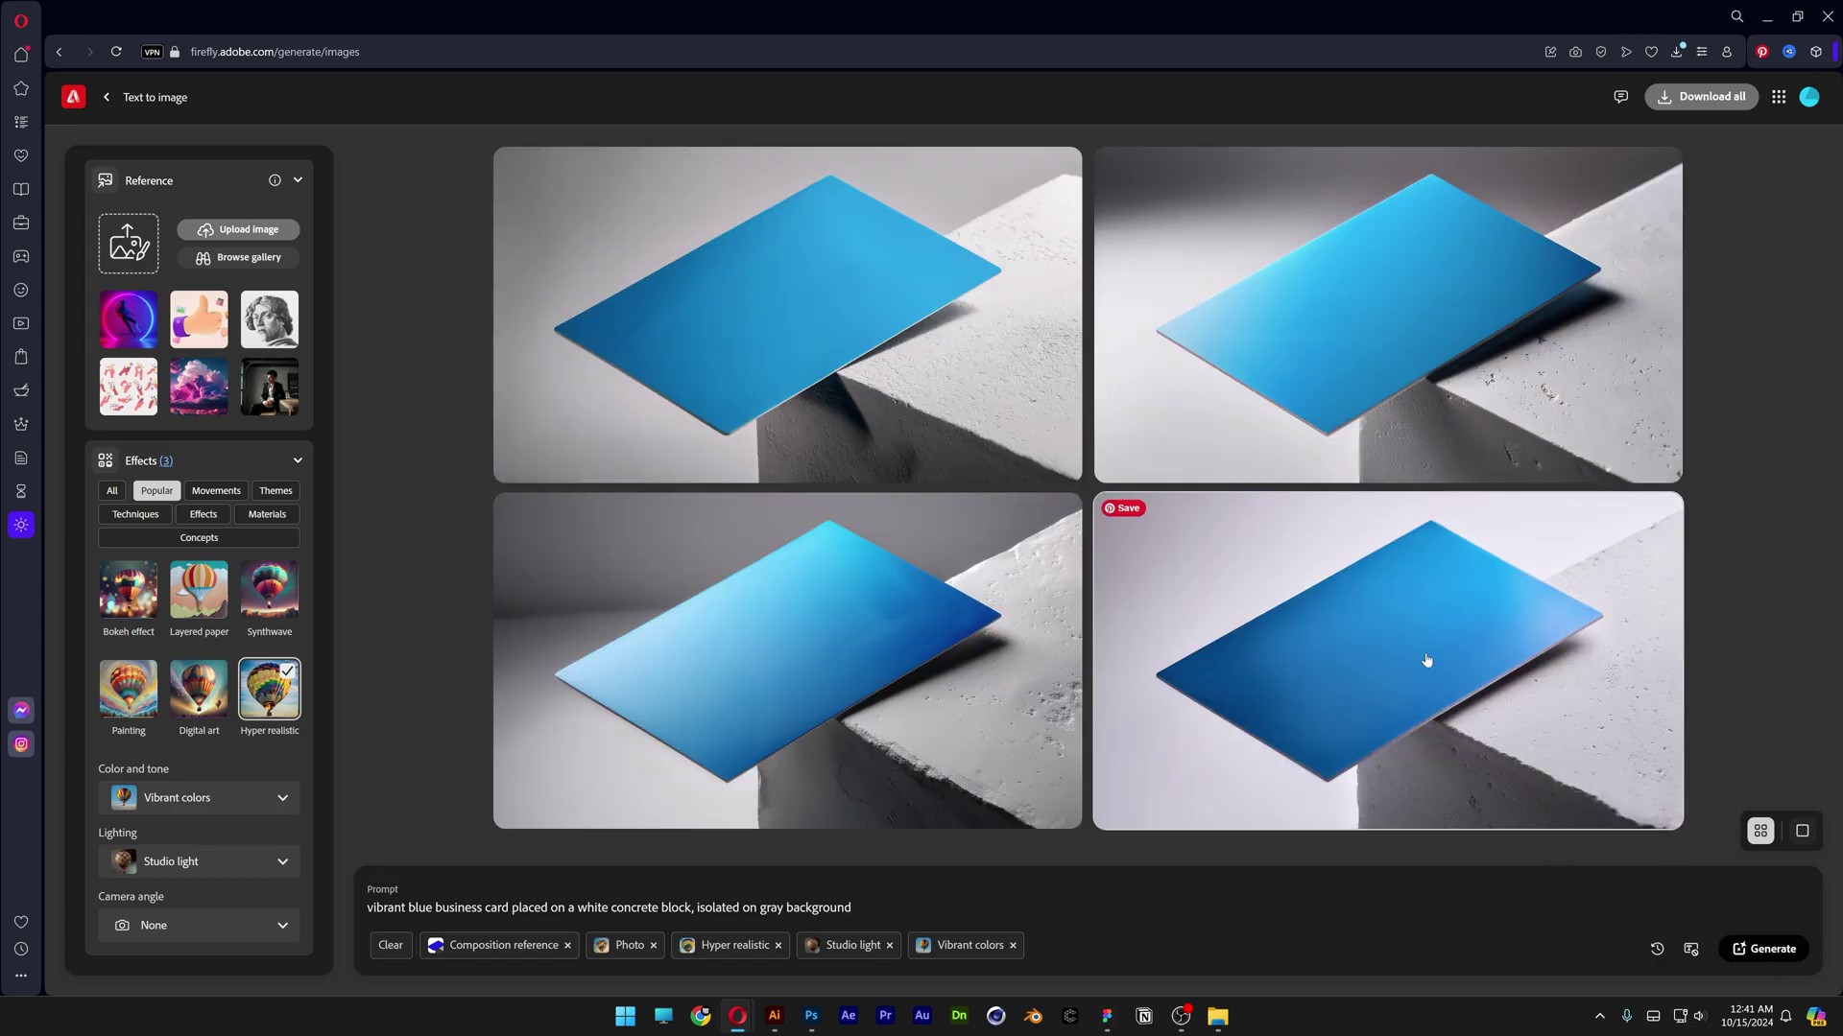
{"action": "left_click", "coordinate": [1420, 656]}
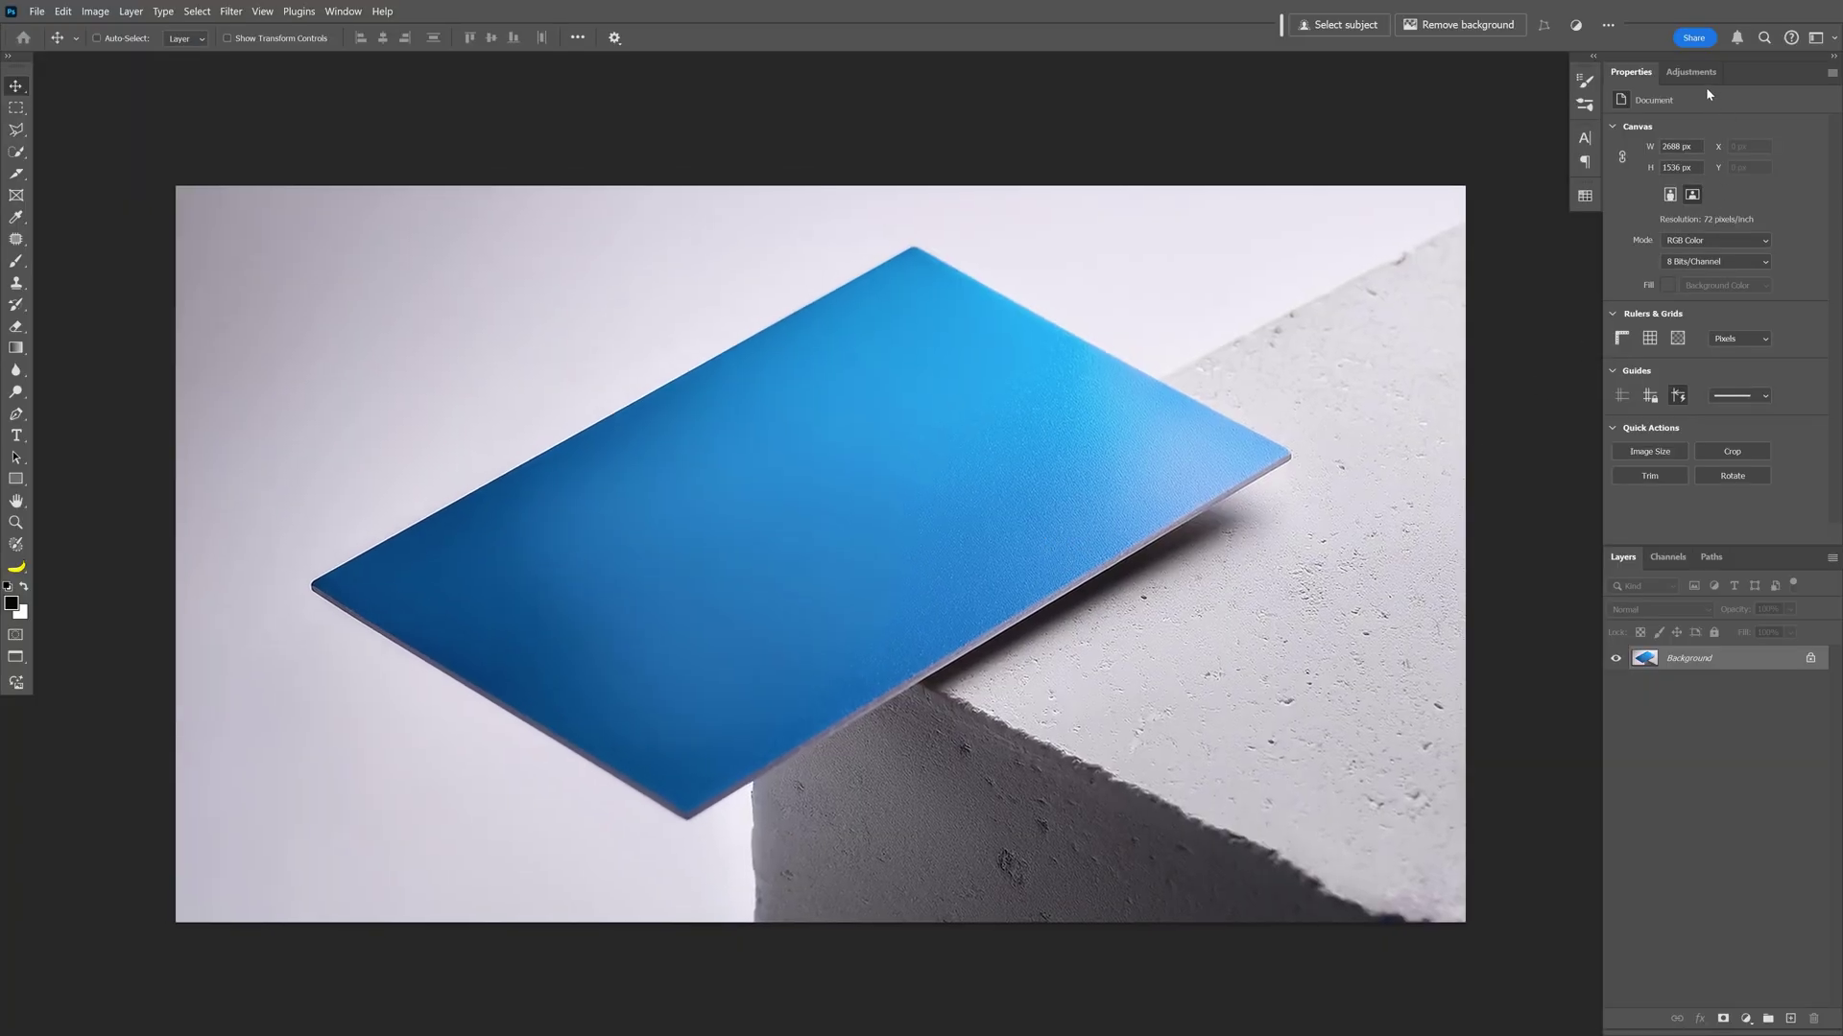
- Add a Hue/Saturation adjustment layer with Hue +11 and Saturation +13 on the card
{"action": "left_click", "coordinate": [1705, 73]}
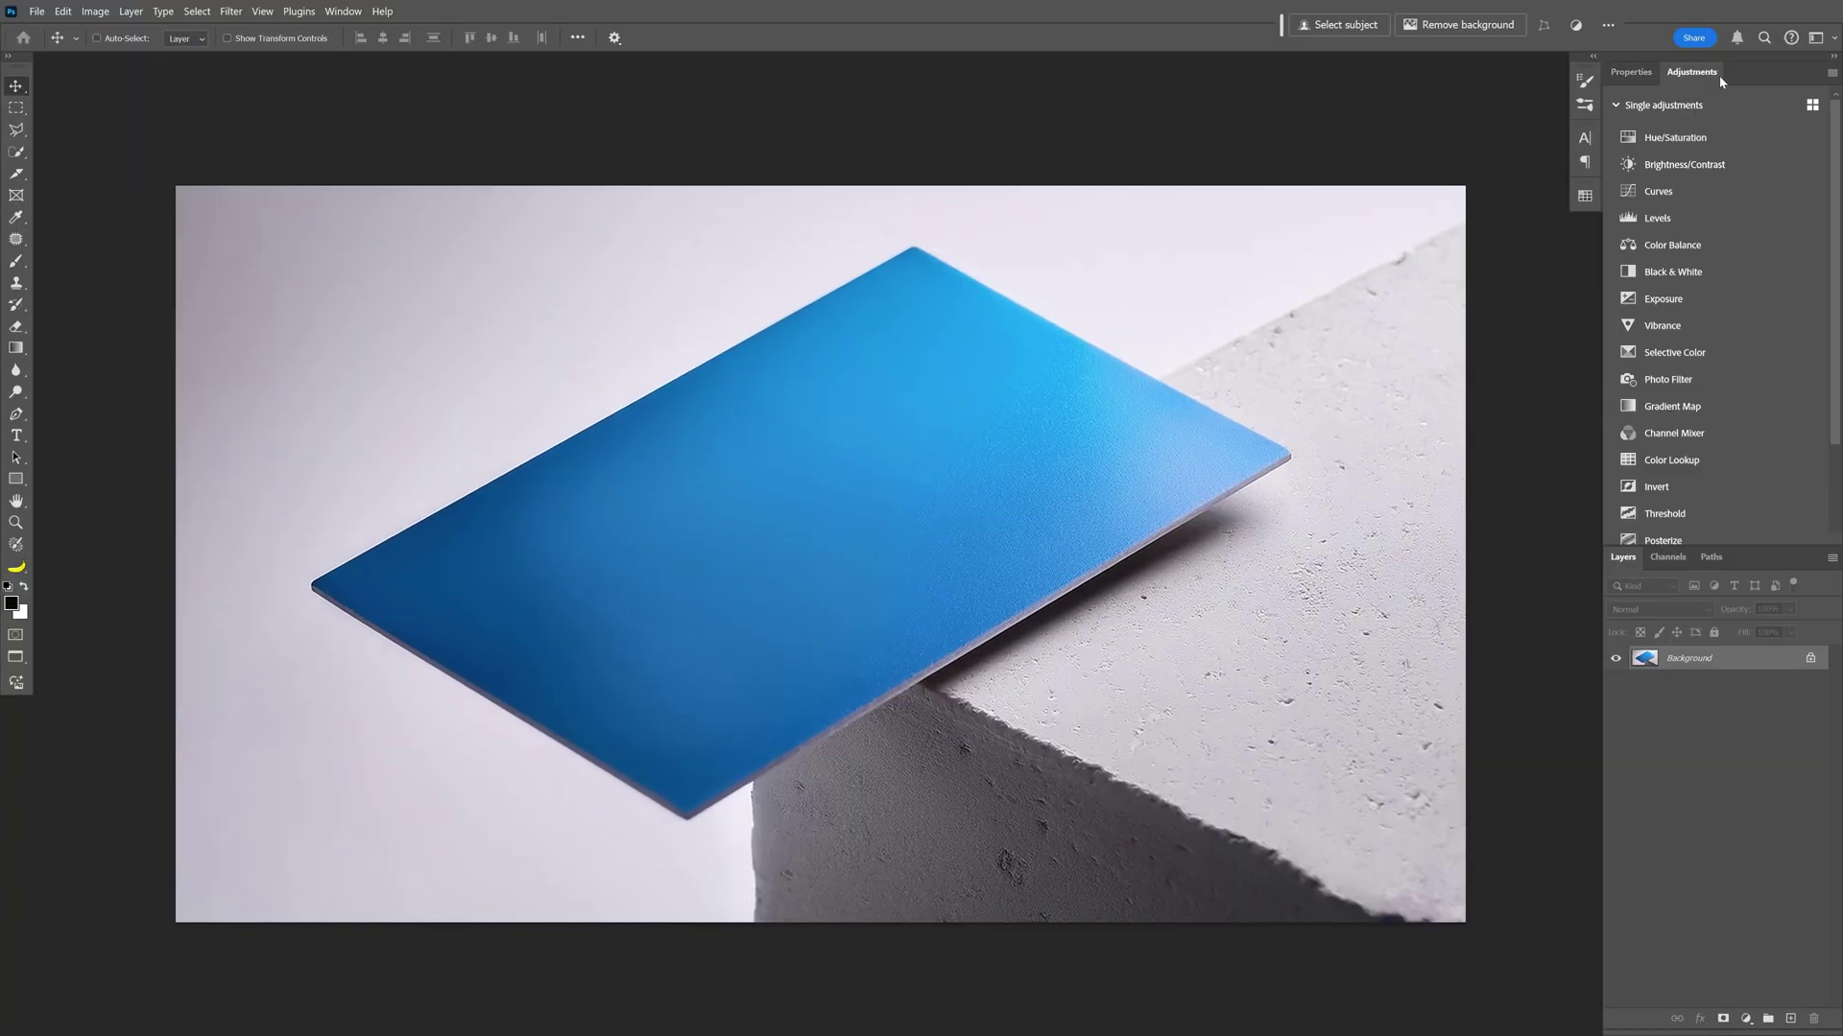
{"action": "left_click", "coordinate": [1713, 137]}
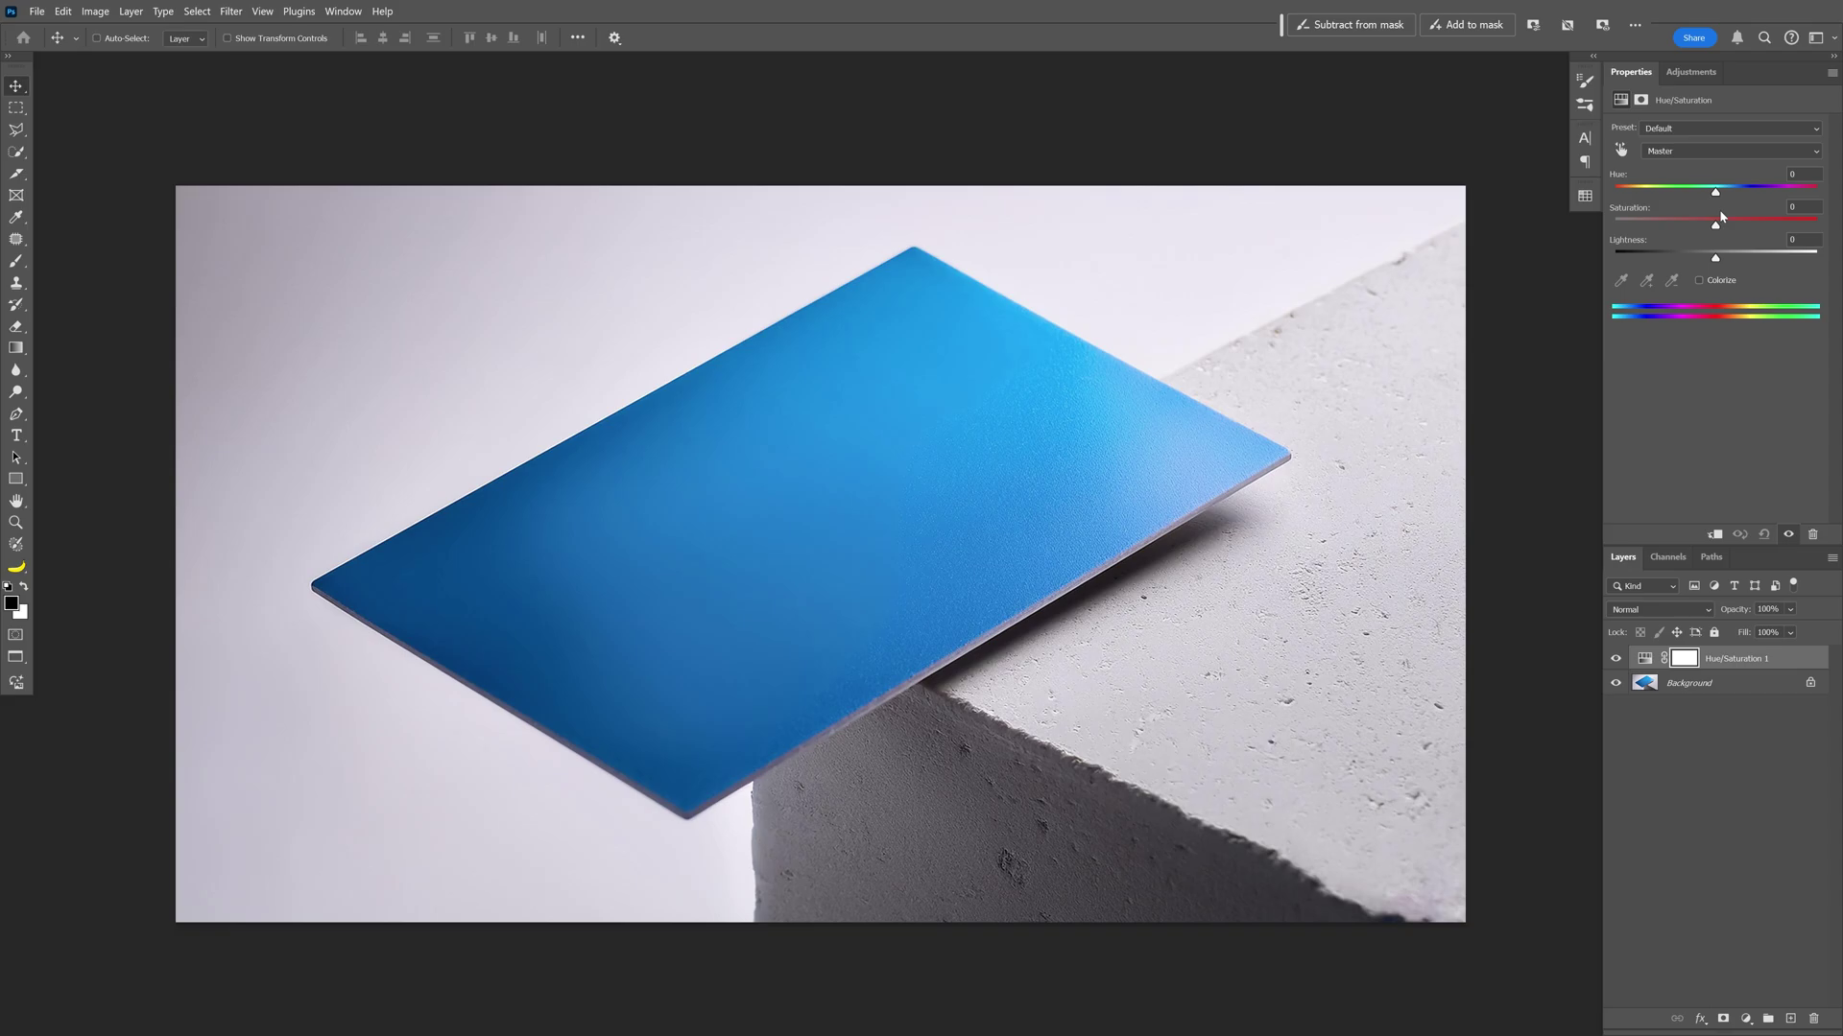
{"action": "left_click_drag", "start_coordinate": [1769, 227], "coordinate": [1699, 228]}
{"action": "left_click_drag", "start_coordinate": [1716, 195], "coordinate": [1728, 196]}
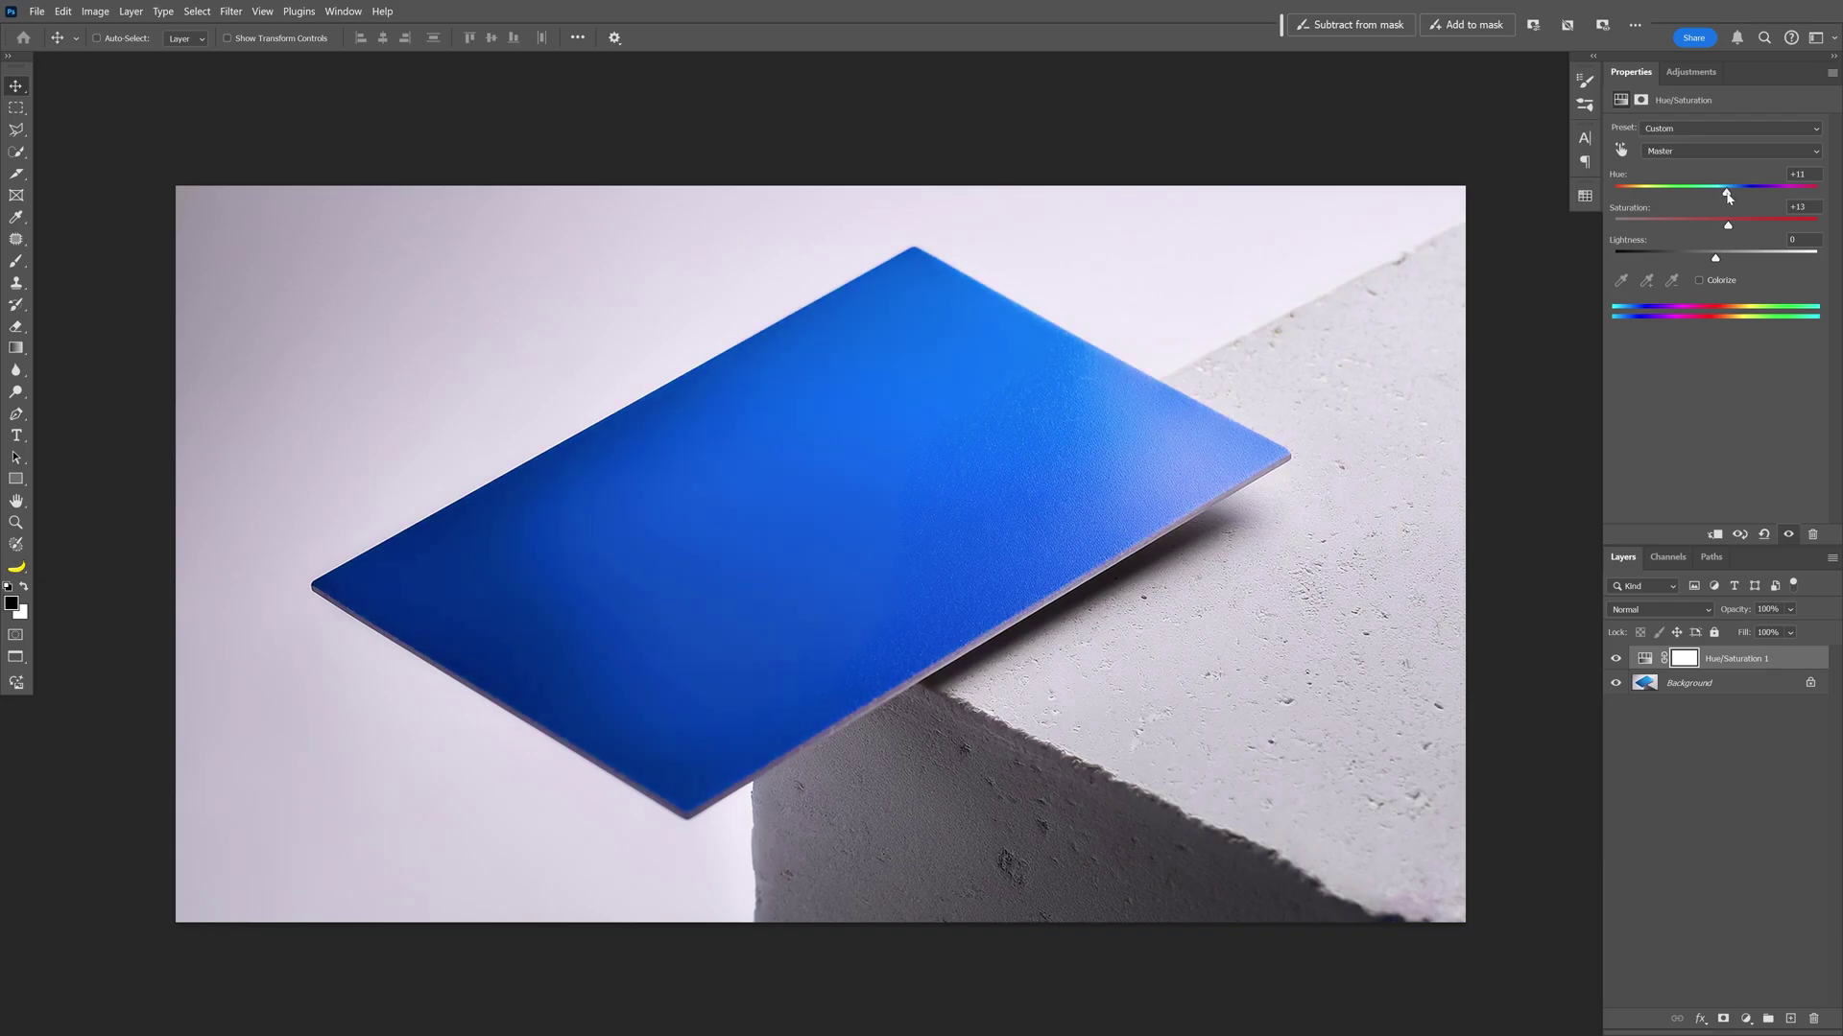
- Add a Curves adjustment layer with a raised midpoint to brighten the photo
{"action": "left_click", "coordinate": [1705, 75]}
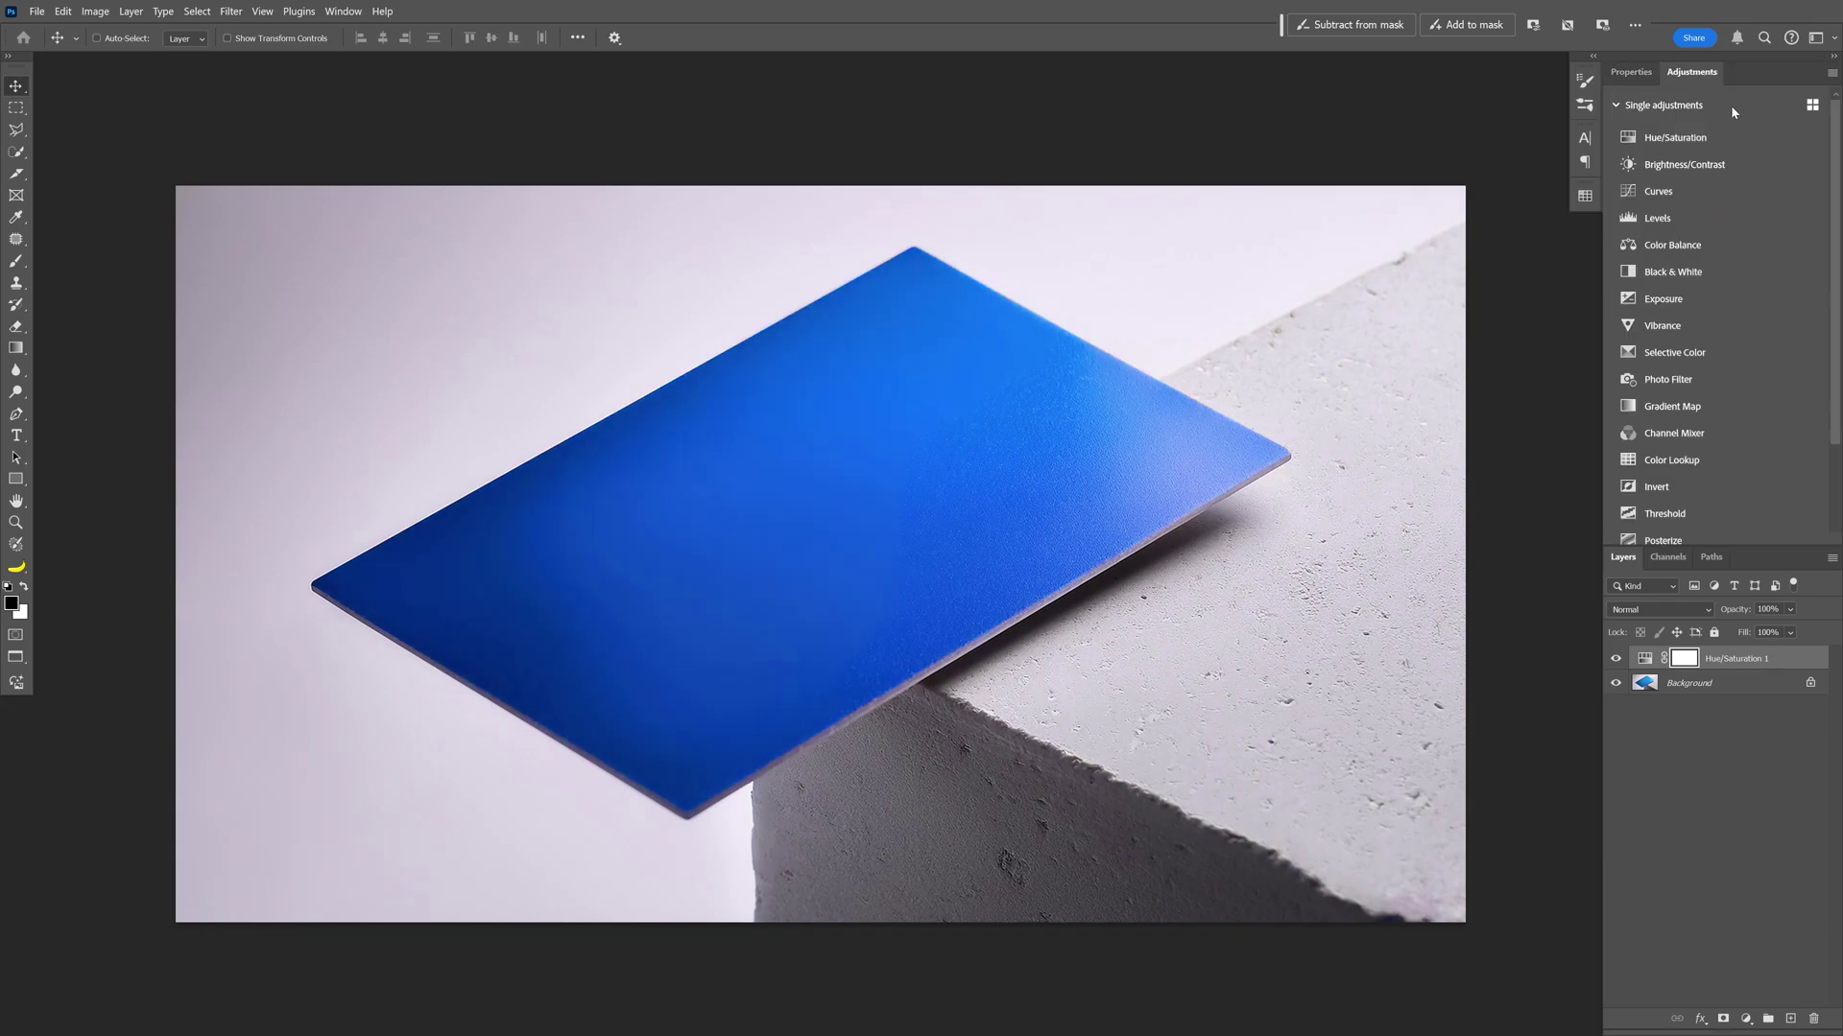
{"action": "left_click", "coordinate": [1728, 221]}
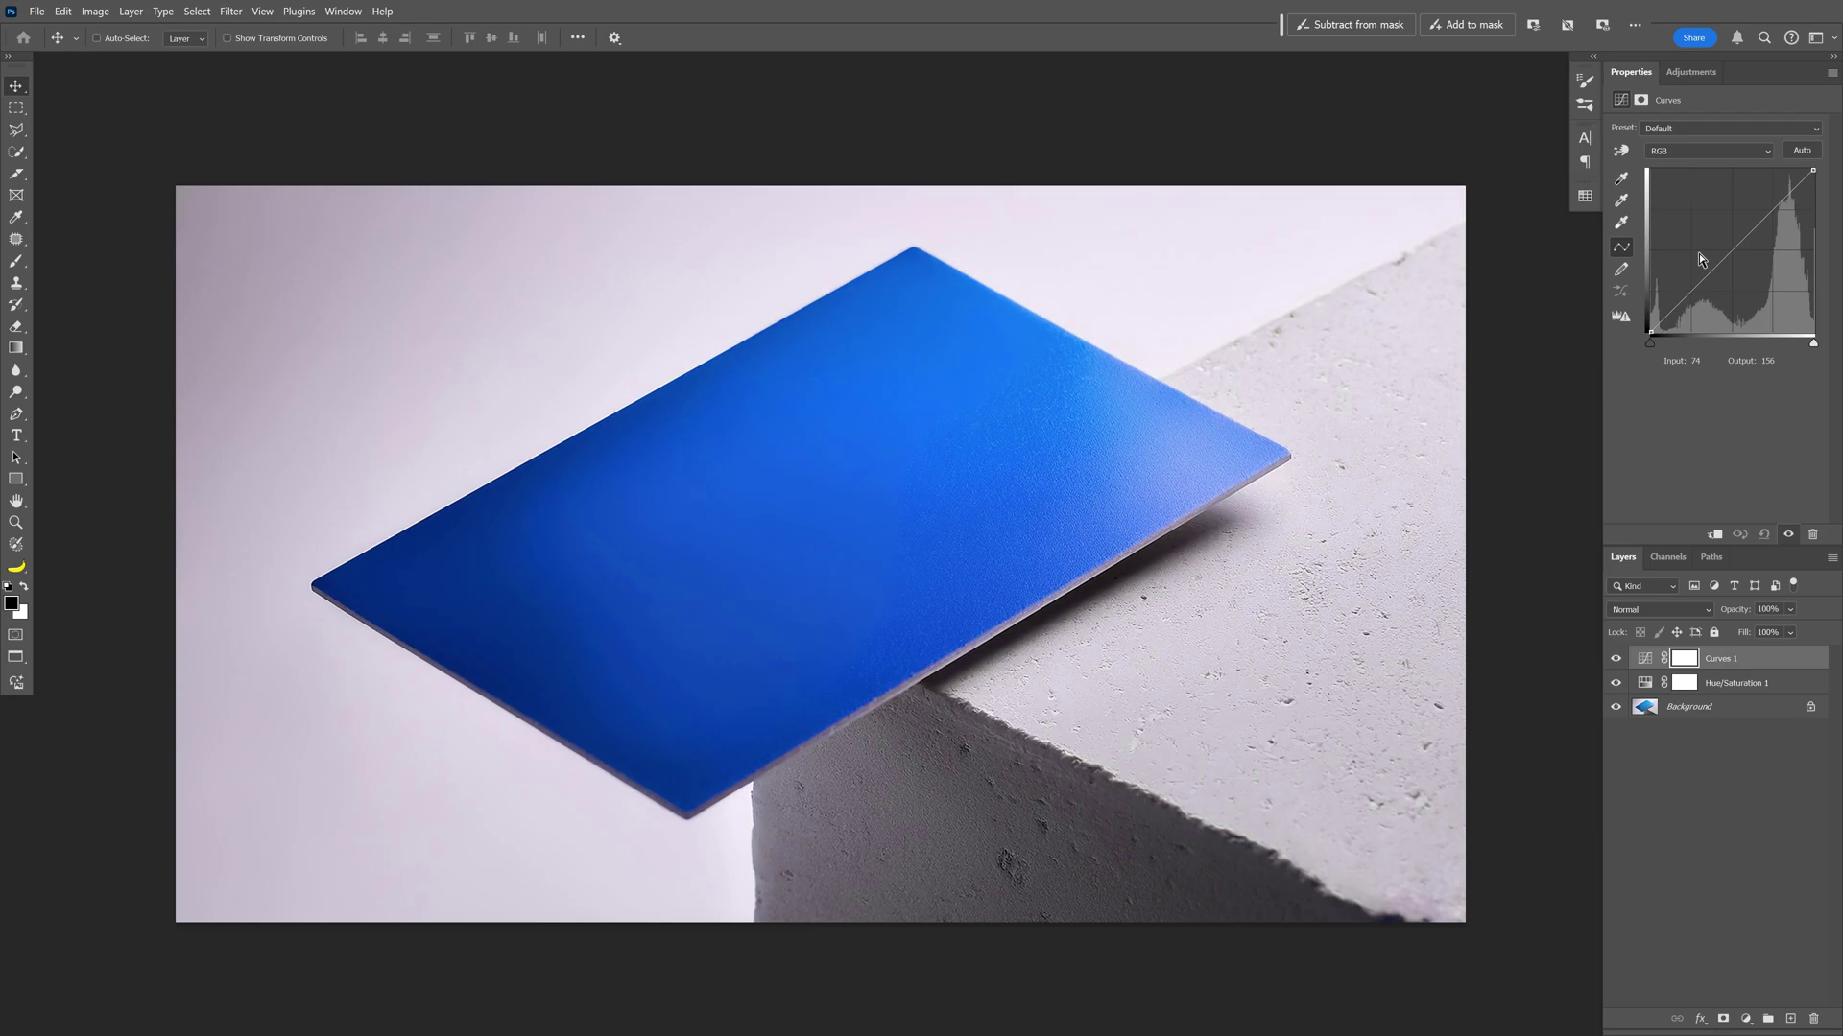
{"action": "left_click", "coordinate": [1749, 232]}
{"action": "left_click", "coordinate": [16, 479]}
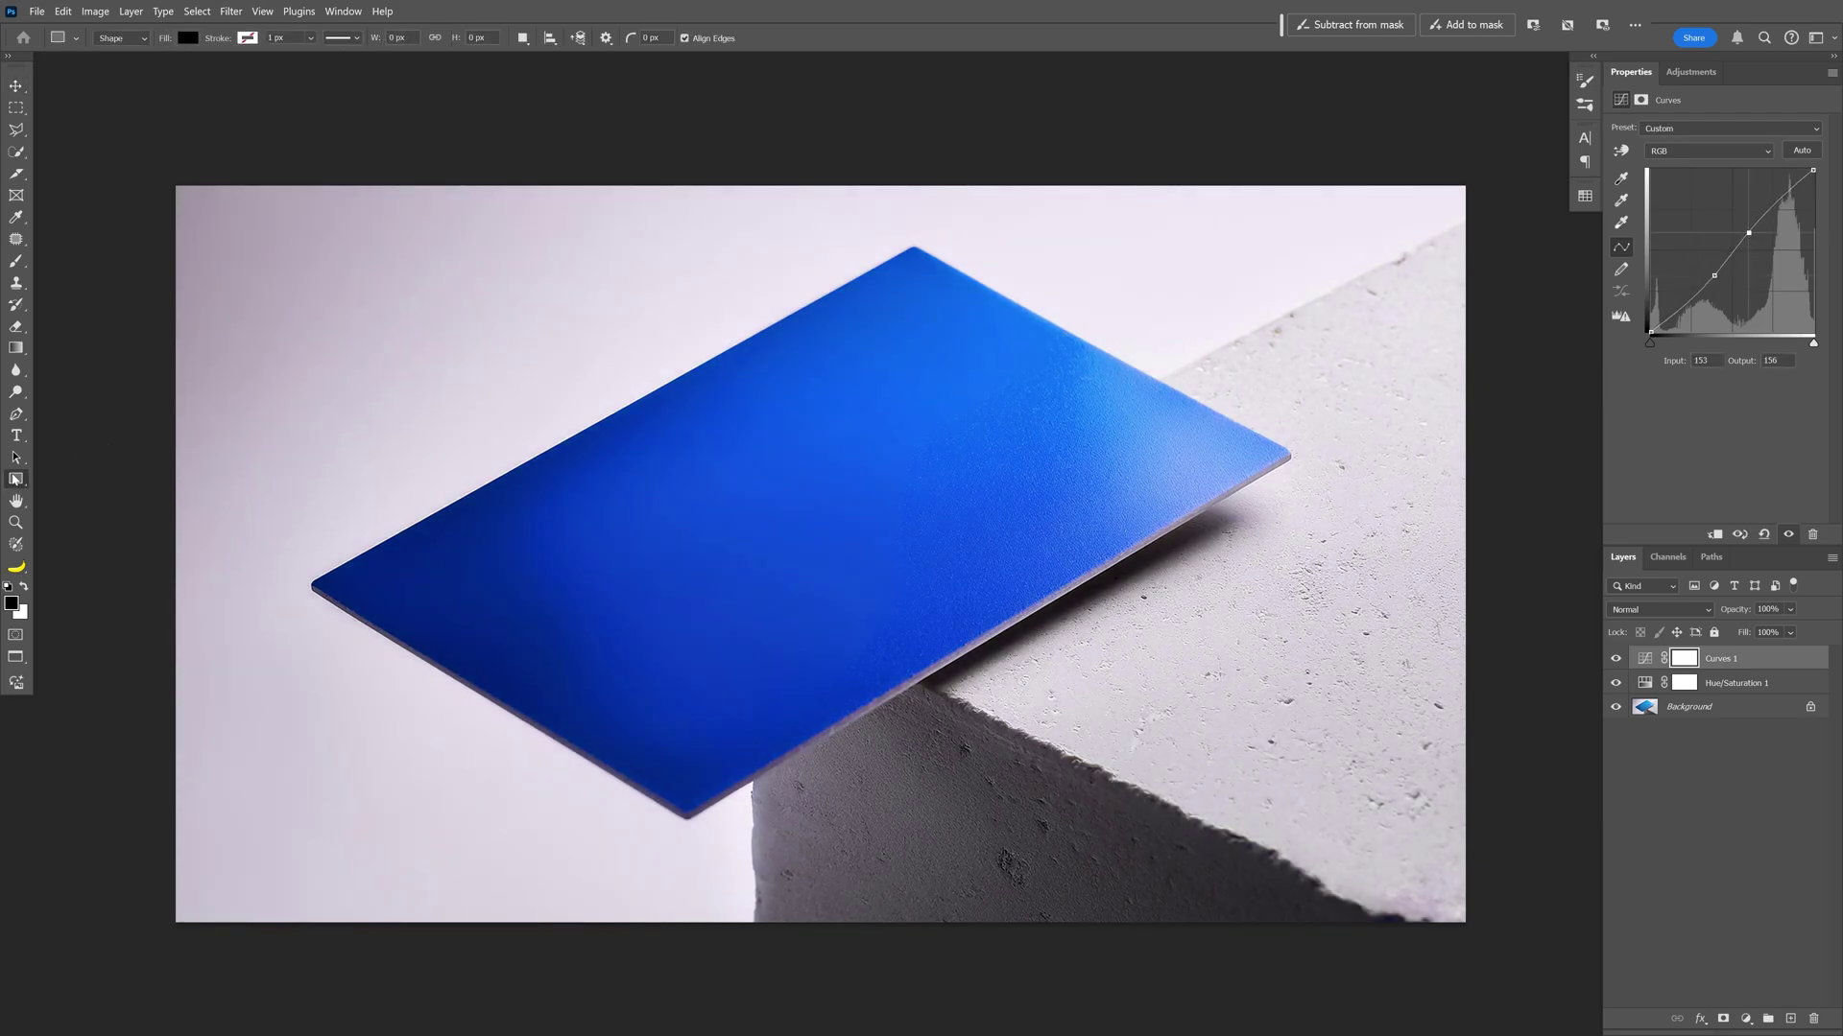
- Draw a black rectangle over the card area and type 'Business Card' on it
{"action": "left_click_drag", "start_coordinate": [372, 292], "coordinate": [1052, 704]}
{"action": "key", "text": "t"}
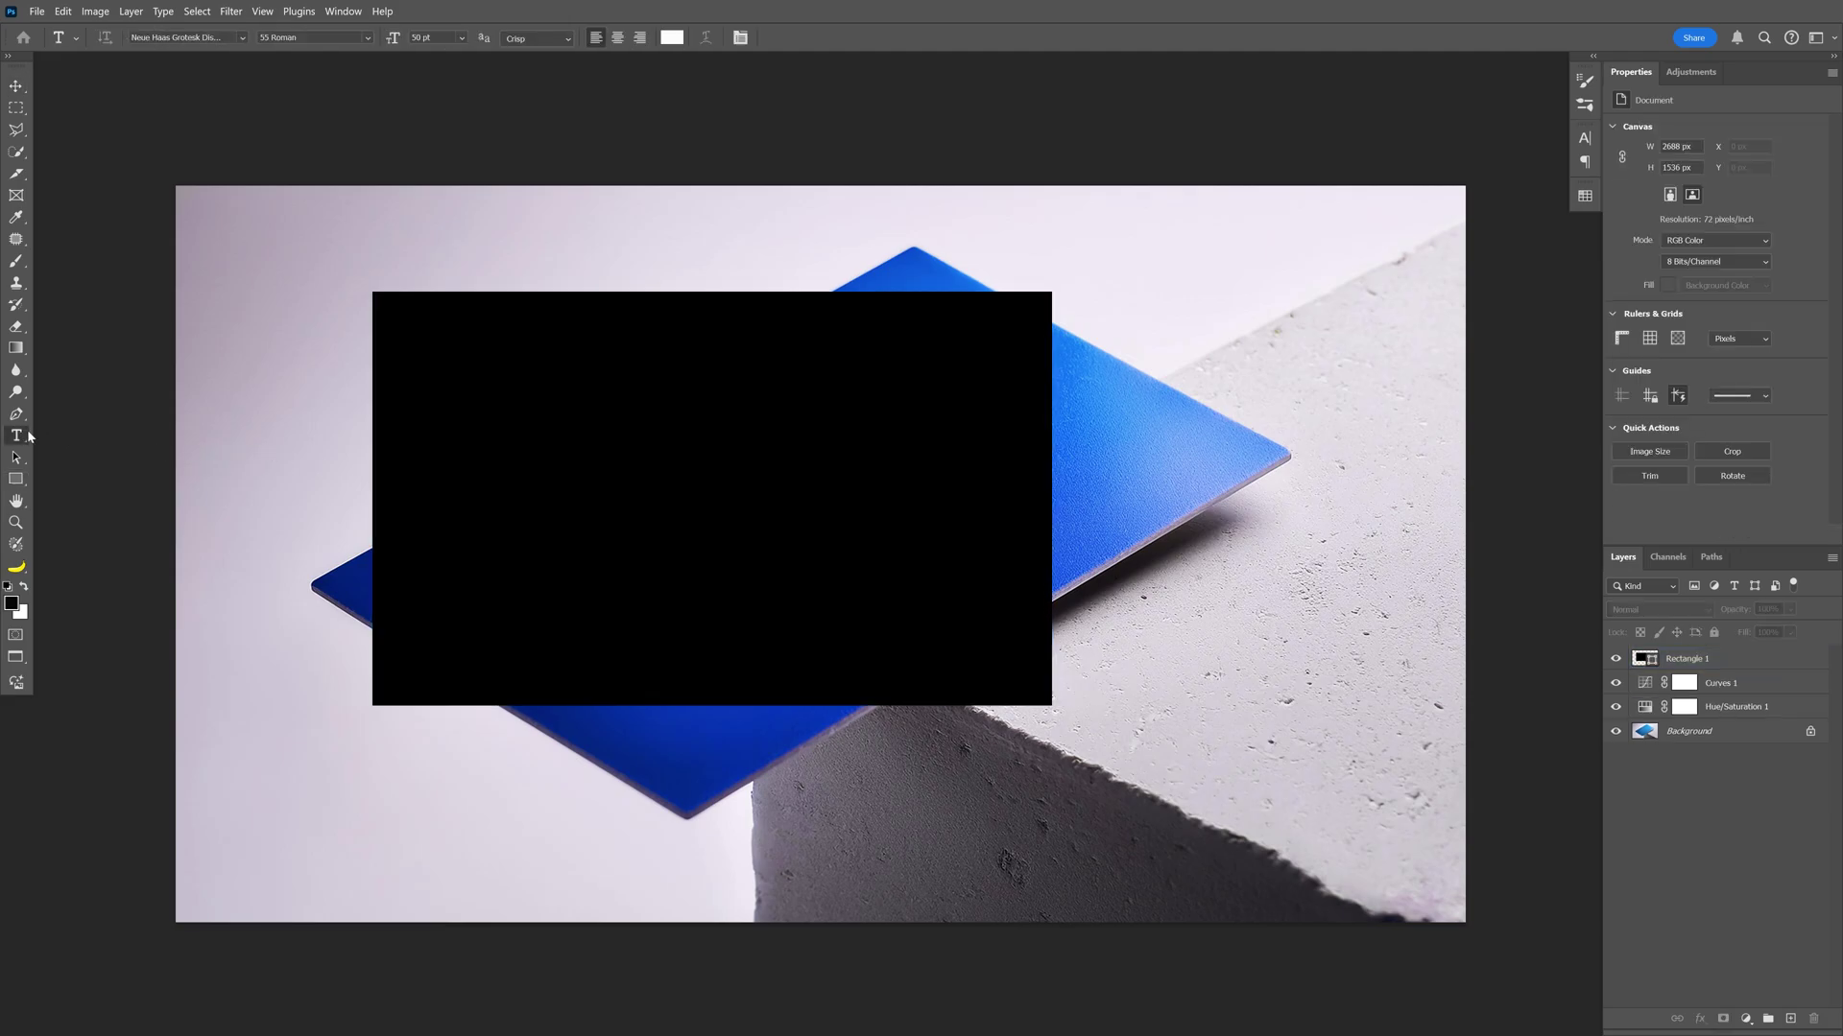
{"action": "left_click", "coordinate": [552, 490]}
{"action": "type", "text": "Business Card"}
- Scale the text to about 216 pt across the rectangle and select both layers
{"action": "key", "text": "ctrl+t"}
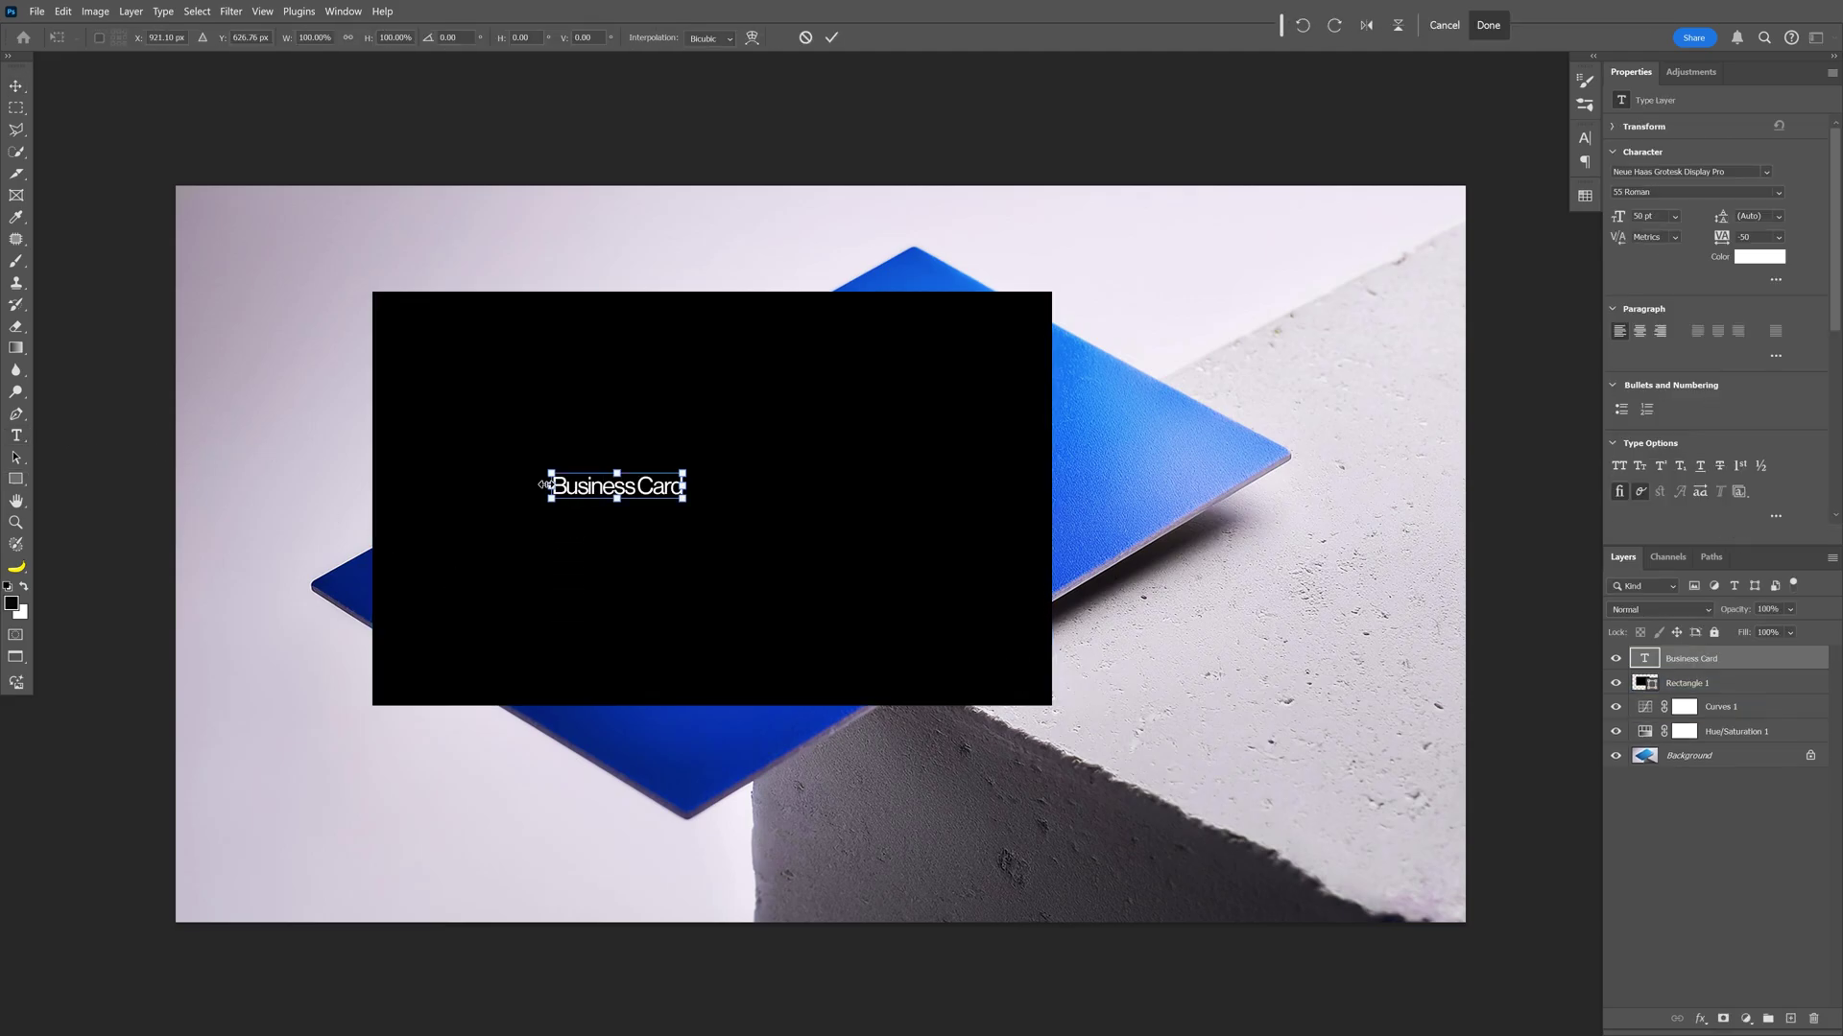
{"action": "left_click_drag", "start_coordinate": [535, 466], "coordinate": [415, 480]}
{"action": "left_click_drag", "start_coordinate": [683, 487], "coordinate": [975, 415]}
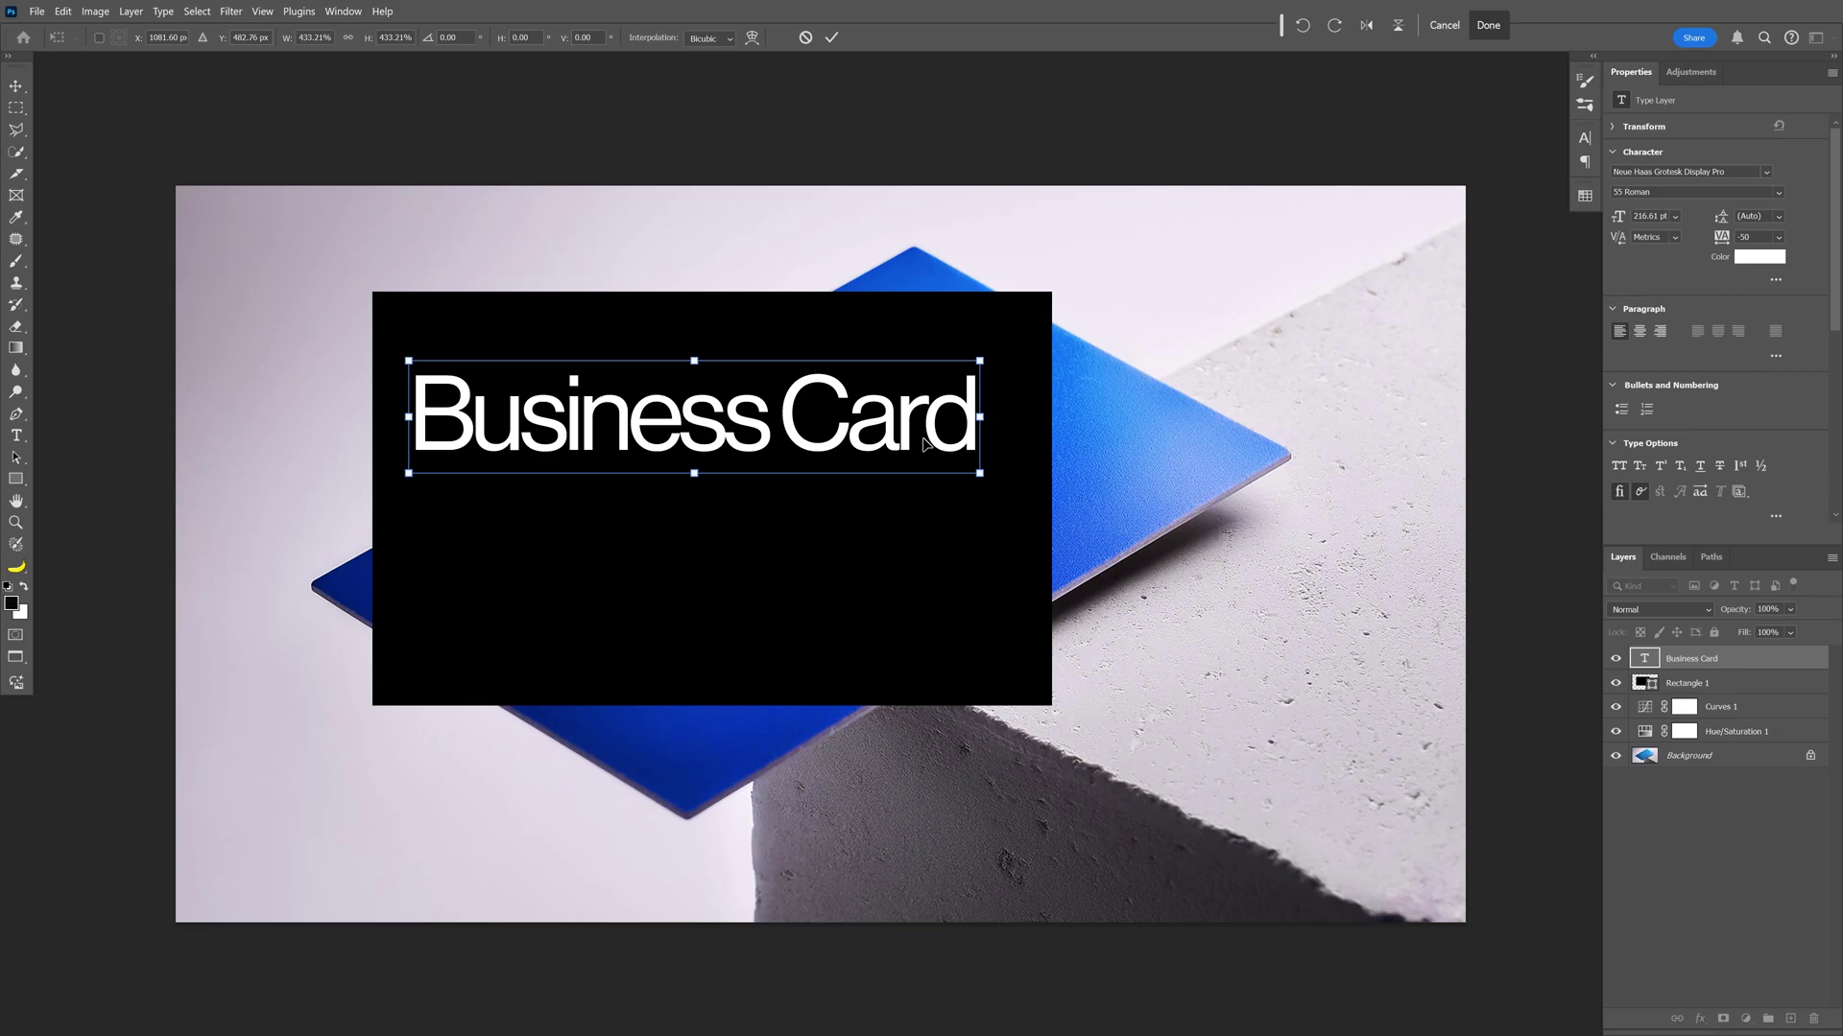
{"action": "key", "text": "Return"}
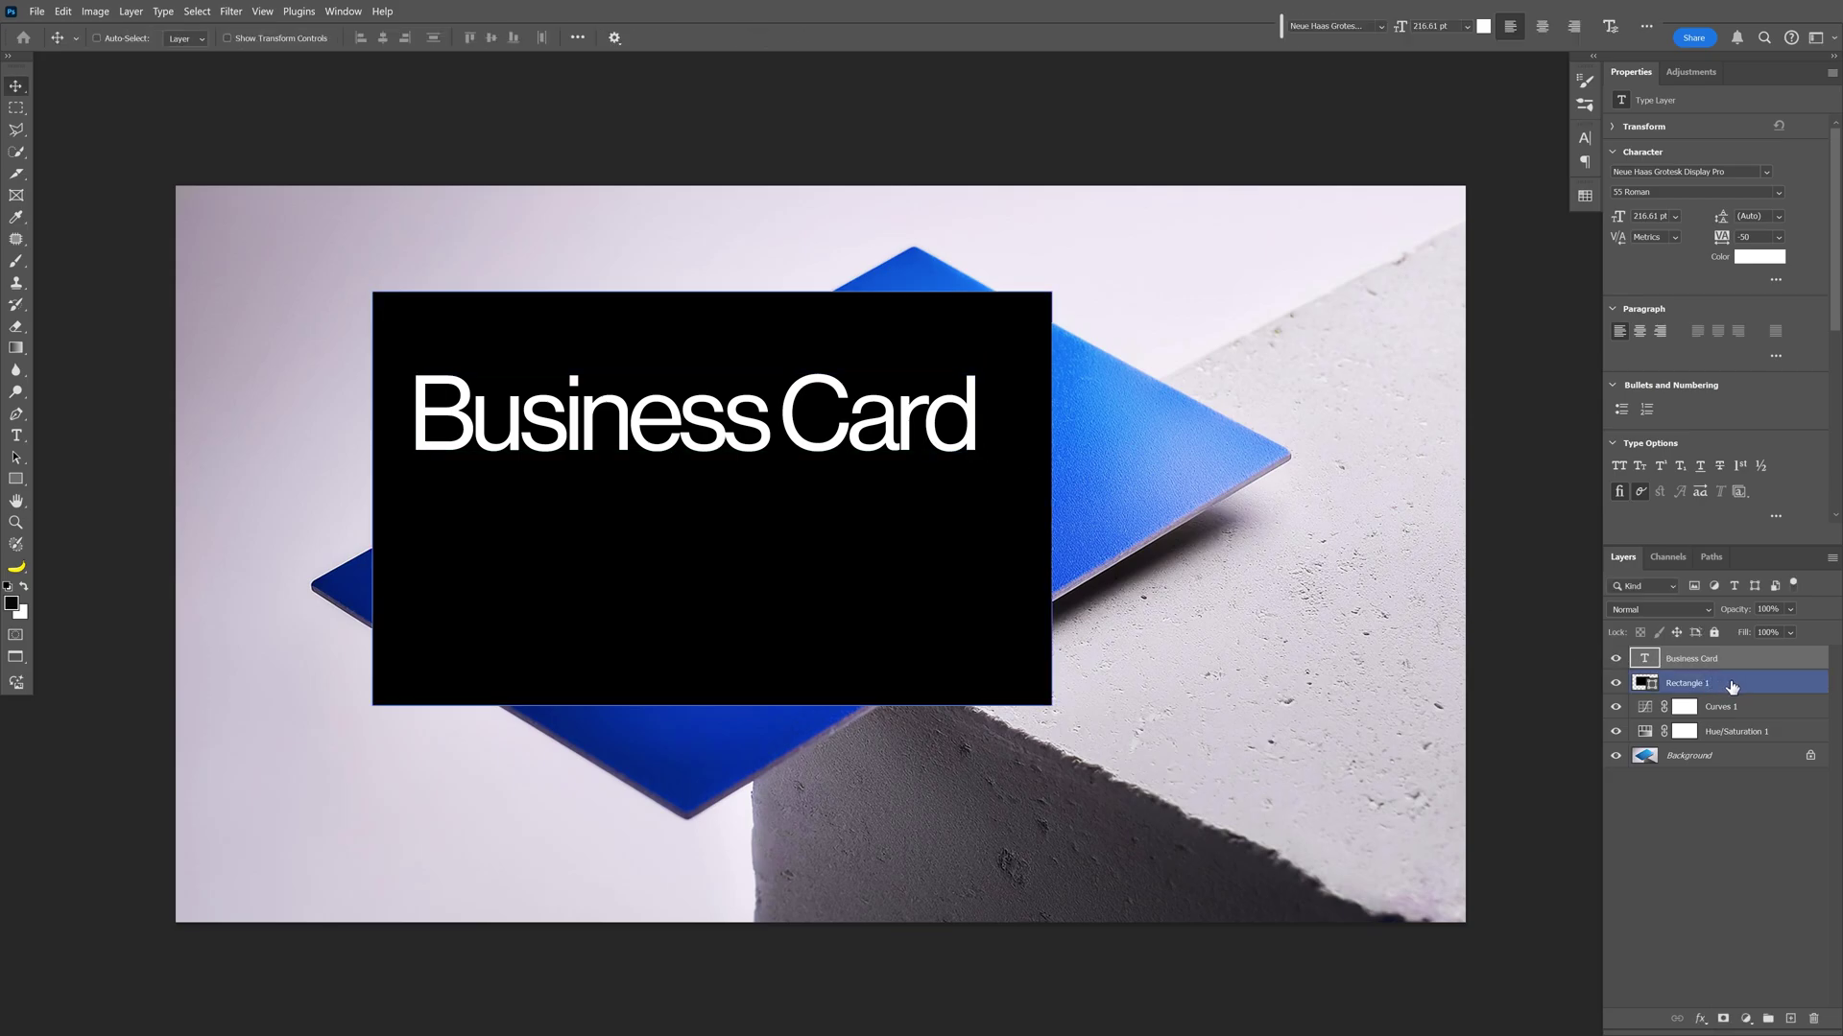
{"action": "left_click", "coordinate": [1745, 687], "text": "shift"}
{"action": "right_click", "coordinate": [1745, 688]}
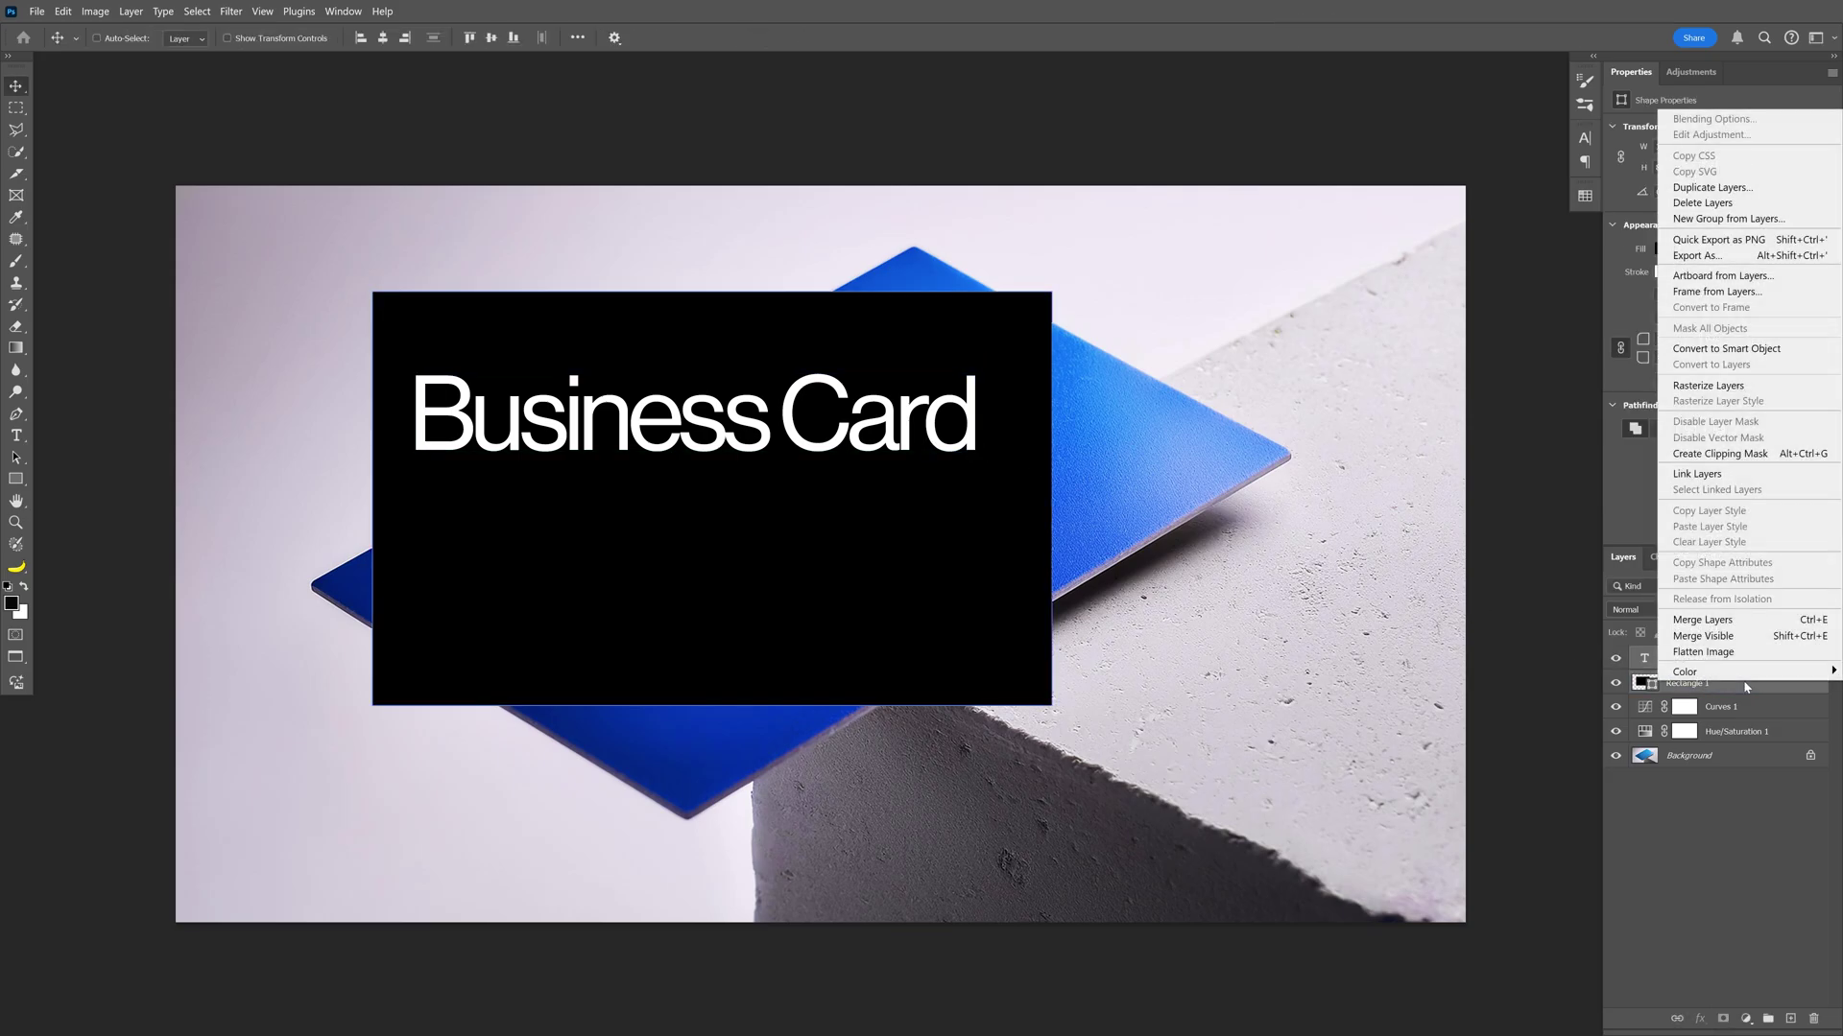
- Convert text and rectangle to a smart object and pin its four corners onto the blue card's corners
{"action": "left_click", "coordinate": [1725, 349]}
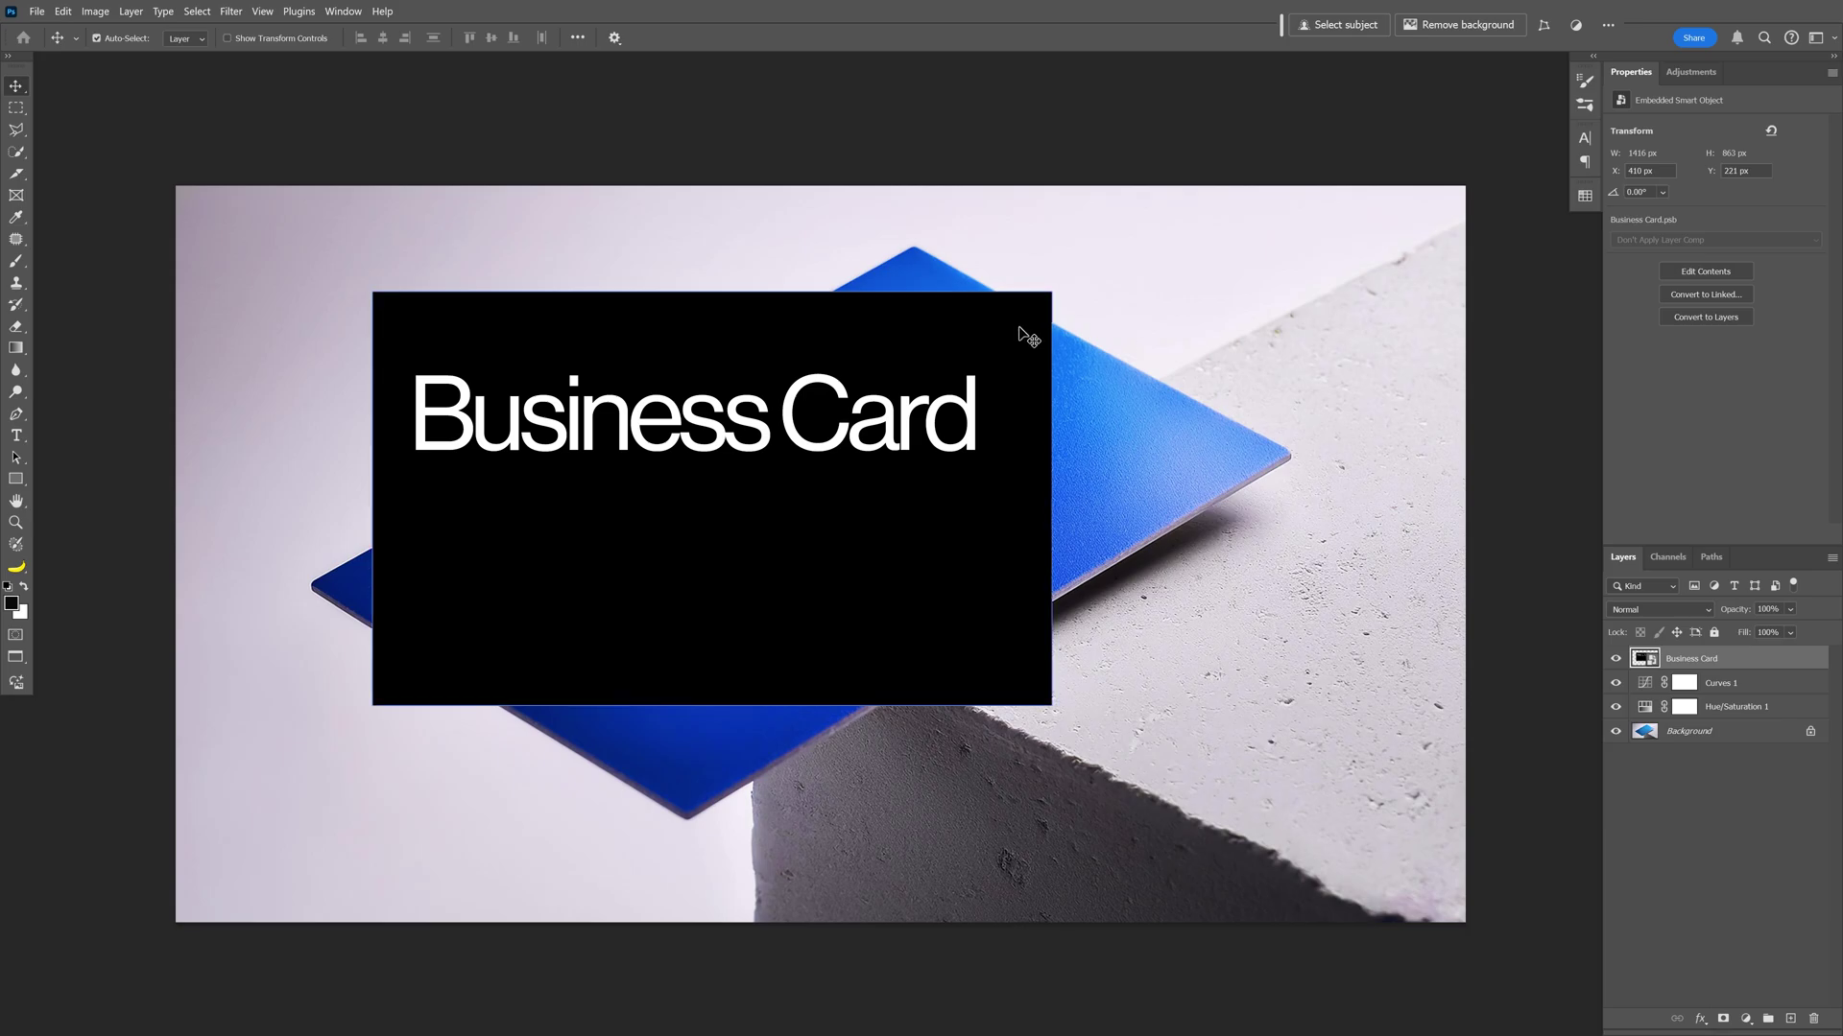
{"action": "key", "text": "ctrl+t"}
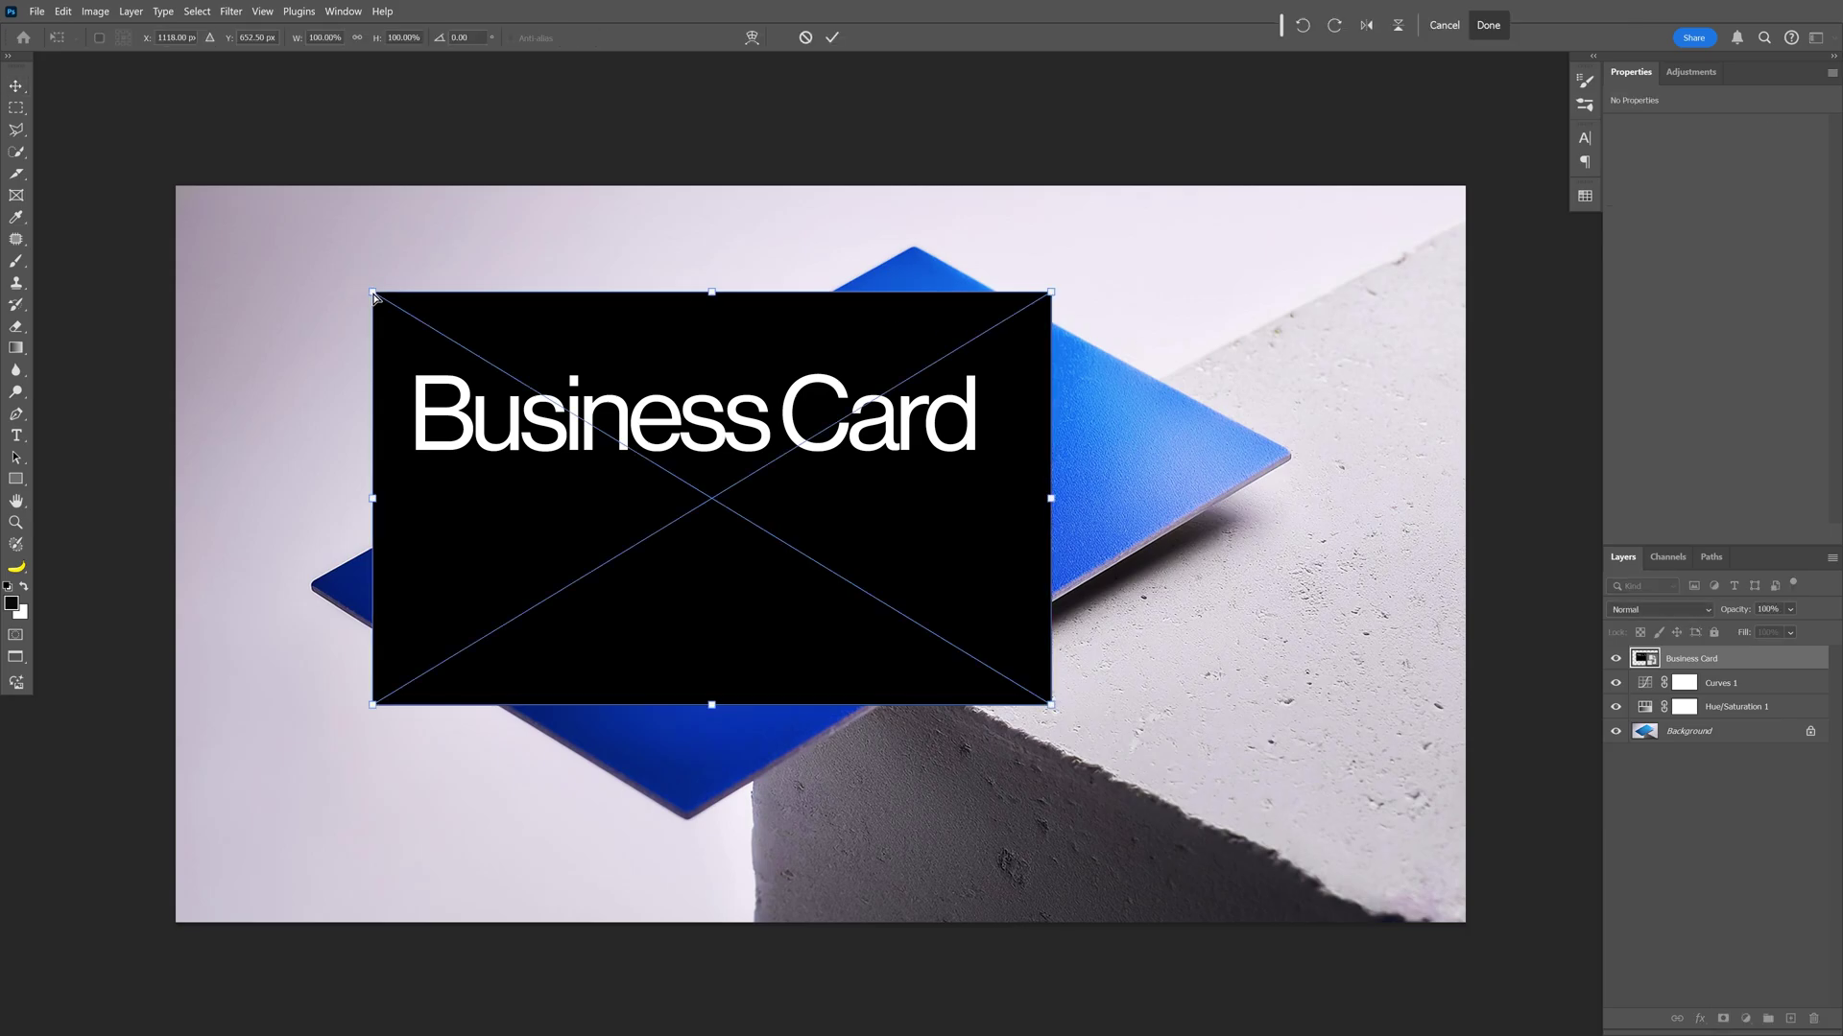
{"action": "left_click_drag", "start_coordinate": [374, 298], "coordinate": [316, 586]}
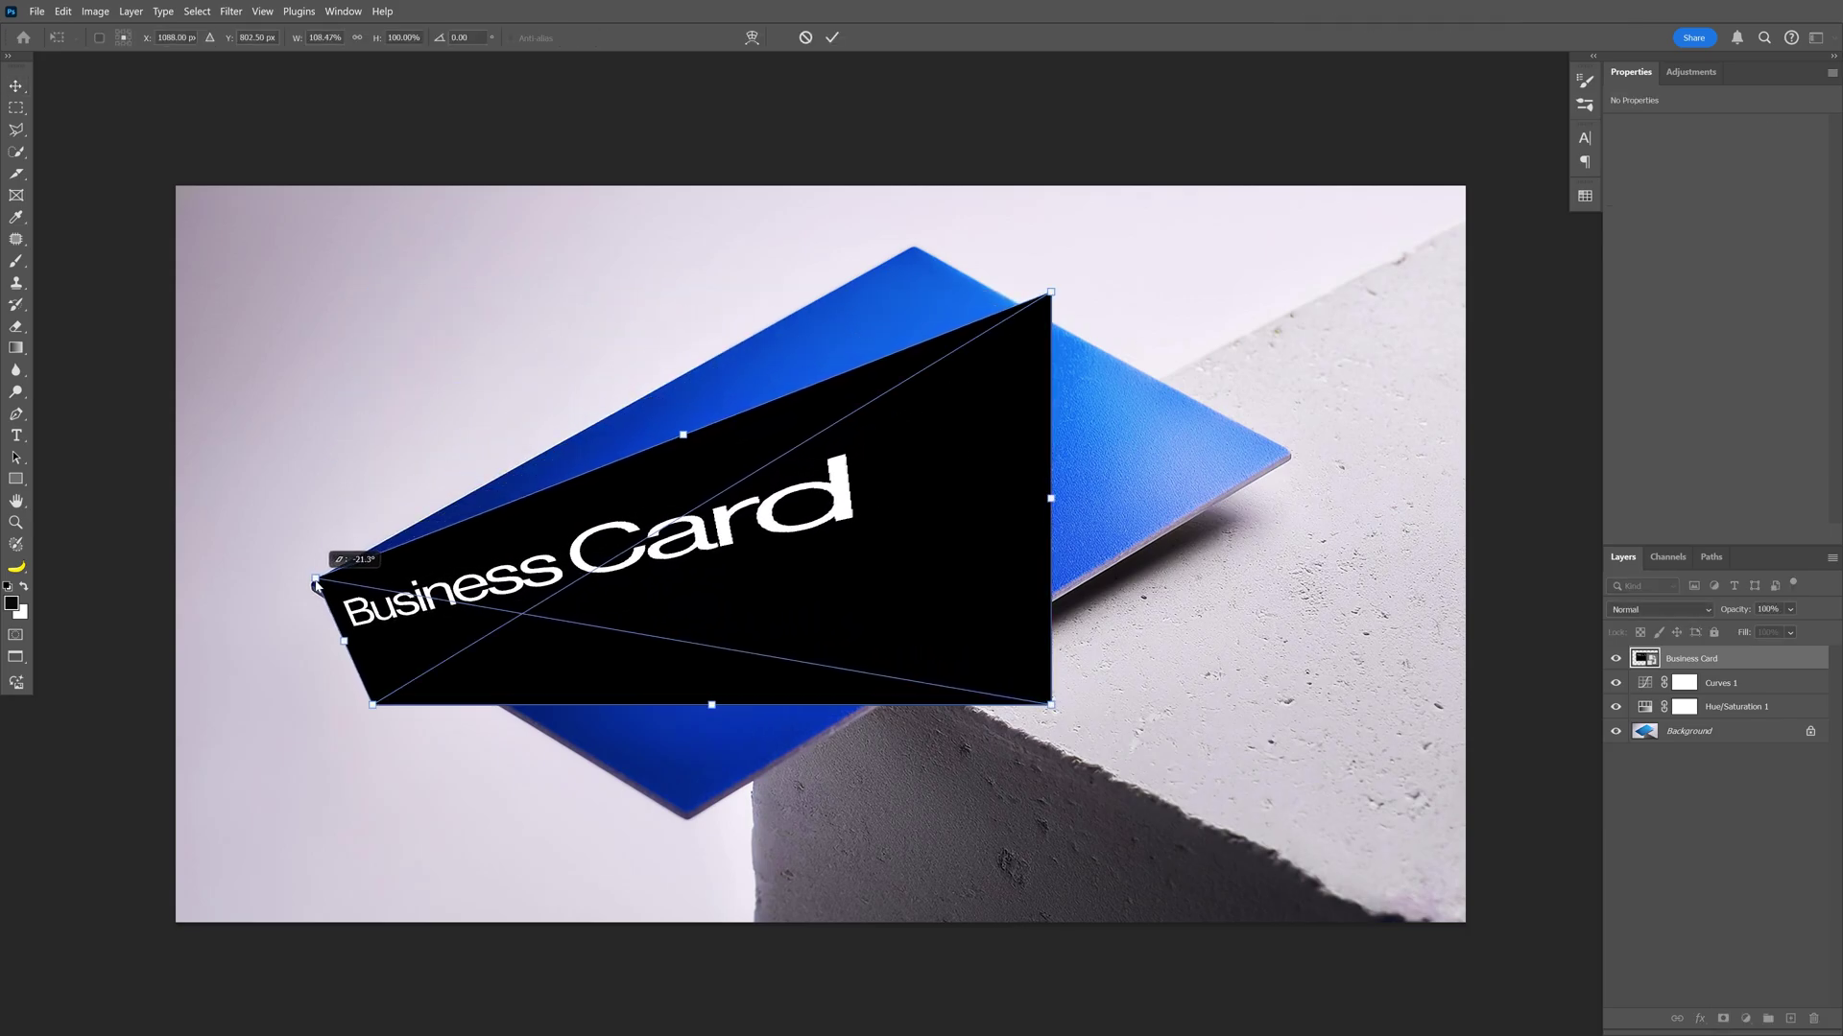
{"action": "left_click_drag", "start_coordinate": [372, 705], "coordinate": [688, 814]}
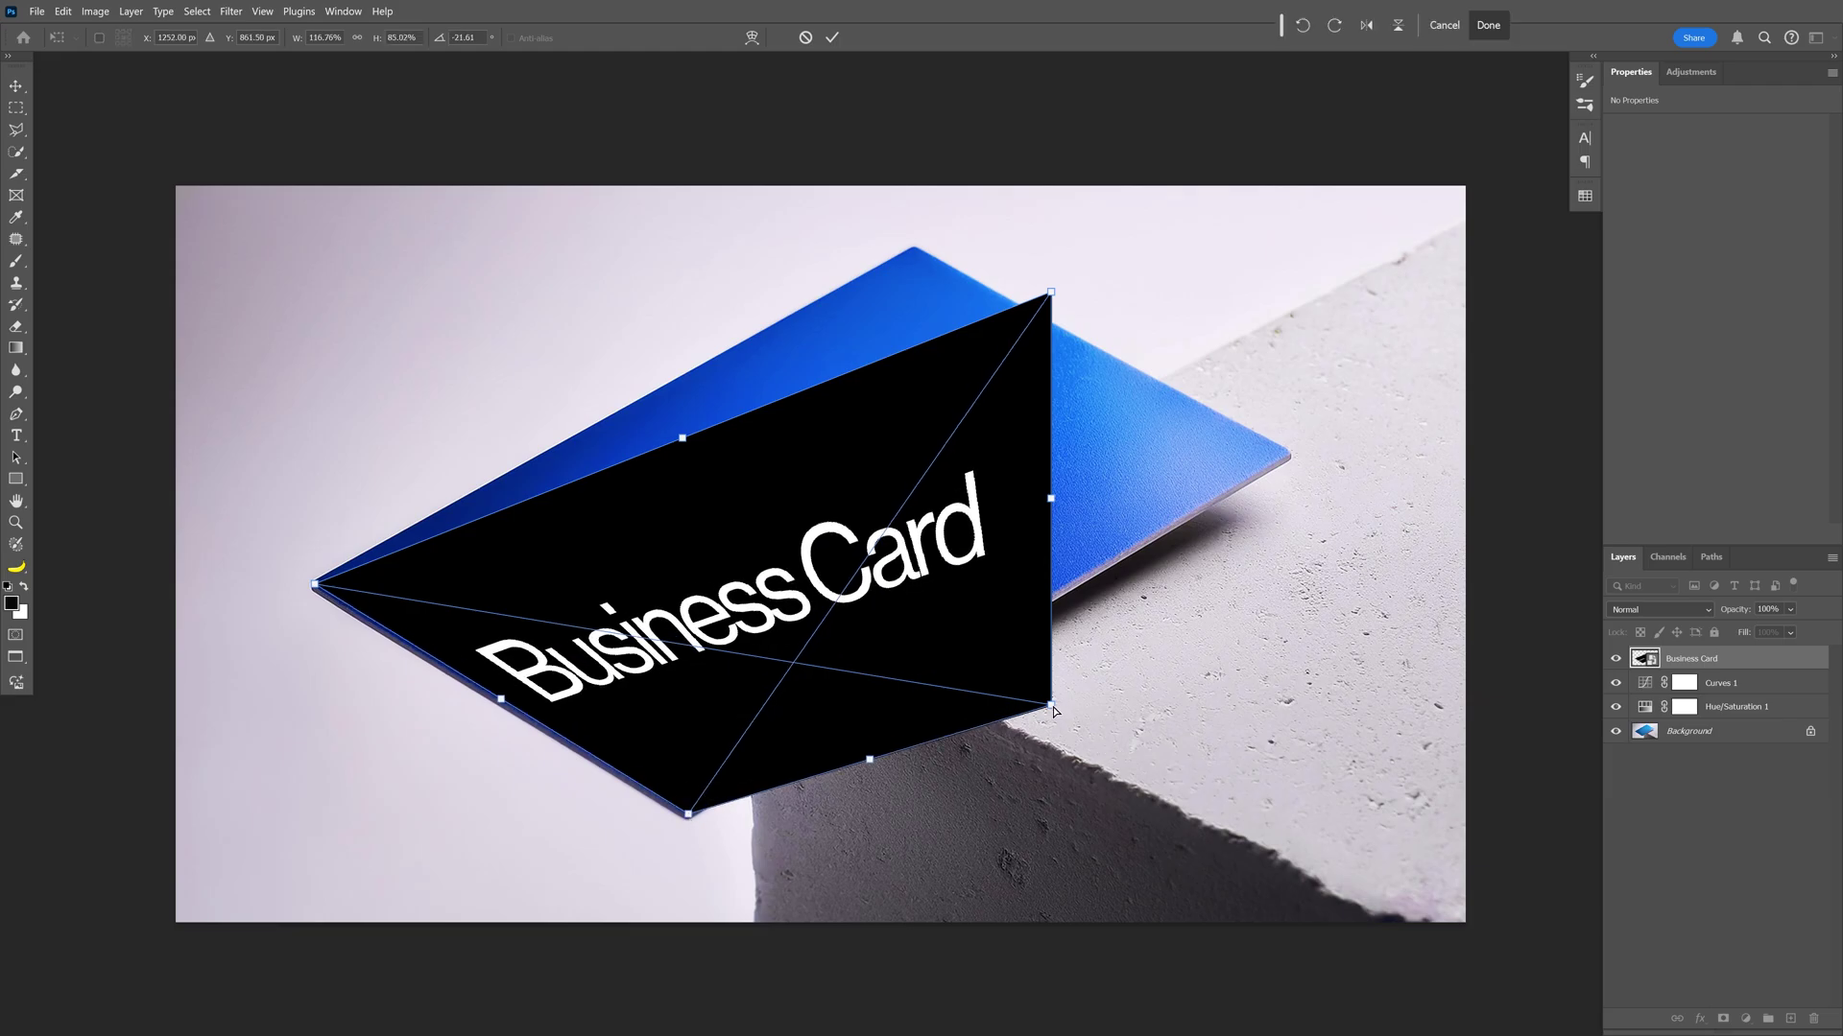
{"action": "left_click_drag", "start_coordinate": [1053, 709], "coordinate": [1290, 454]}
{"action": "left_click_drag", "start_coordinate": [1051, 292], "coordinate": [919, 250]}
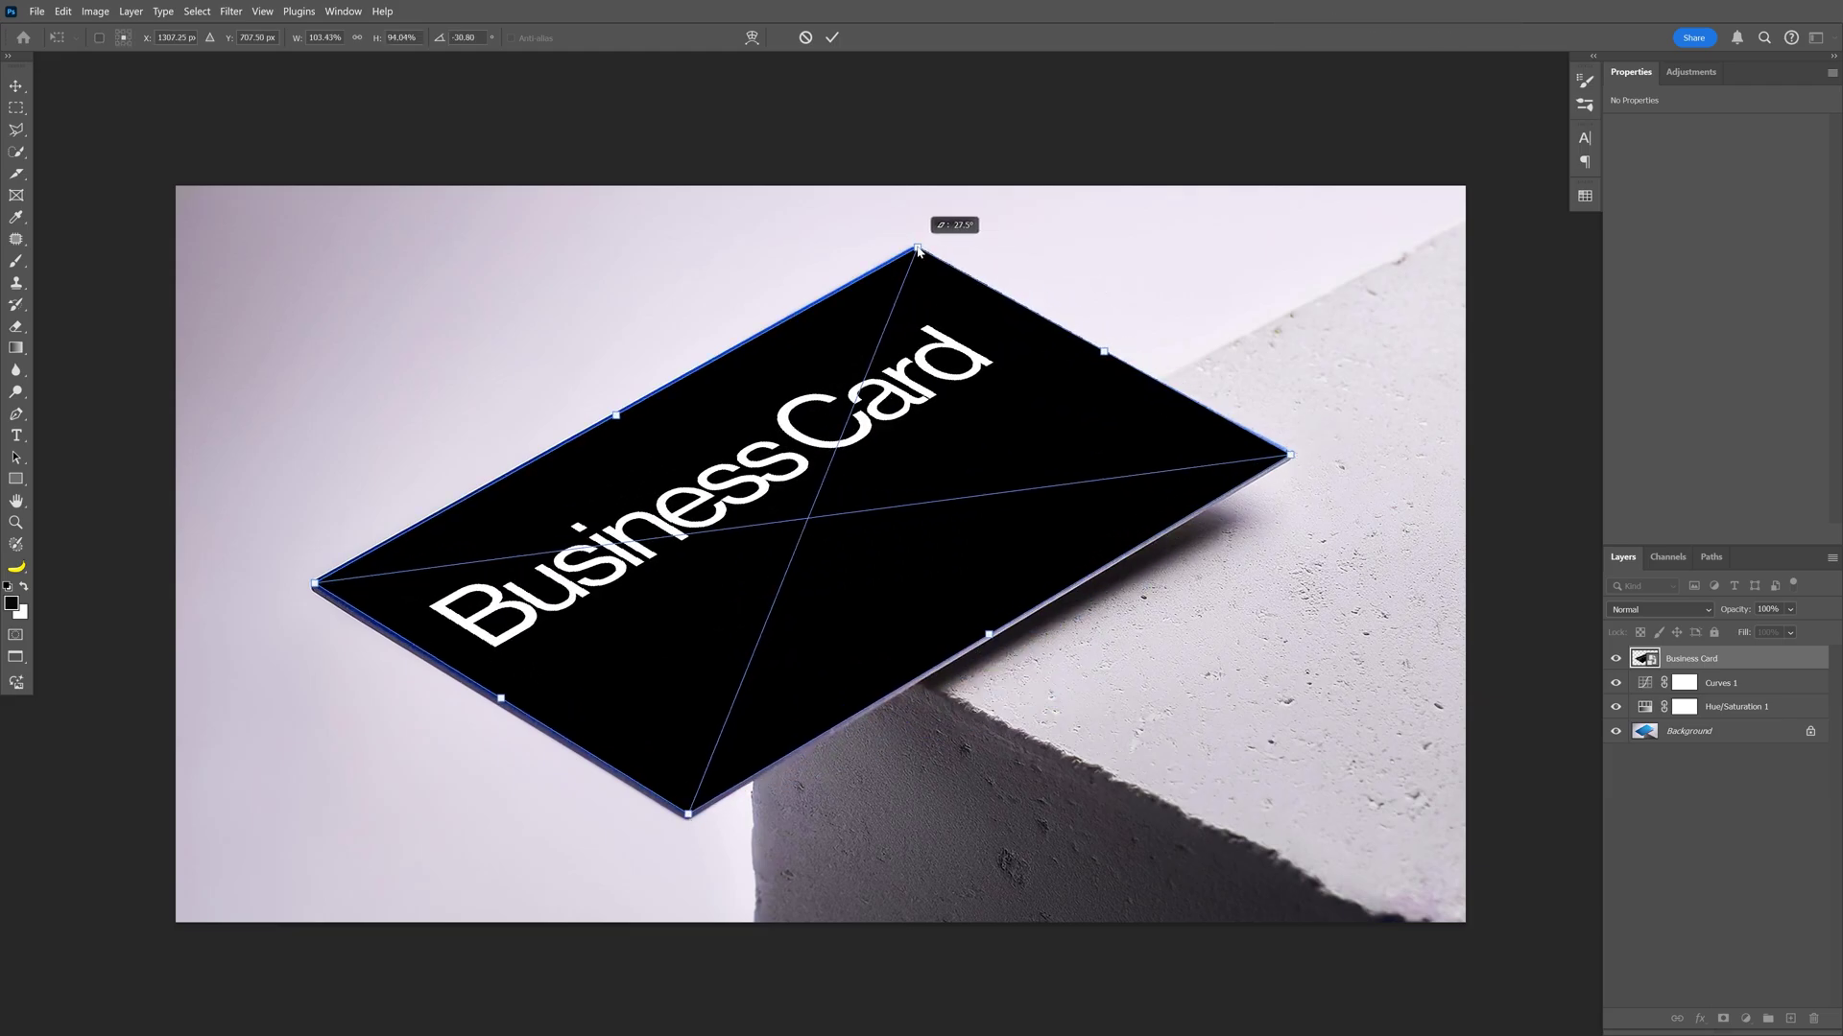
{"action": "key", "text": "Return"}
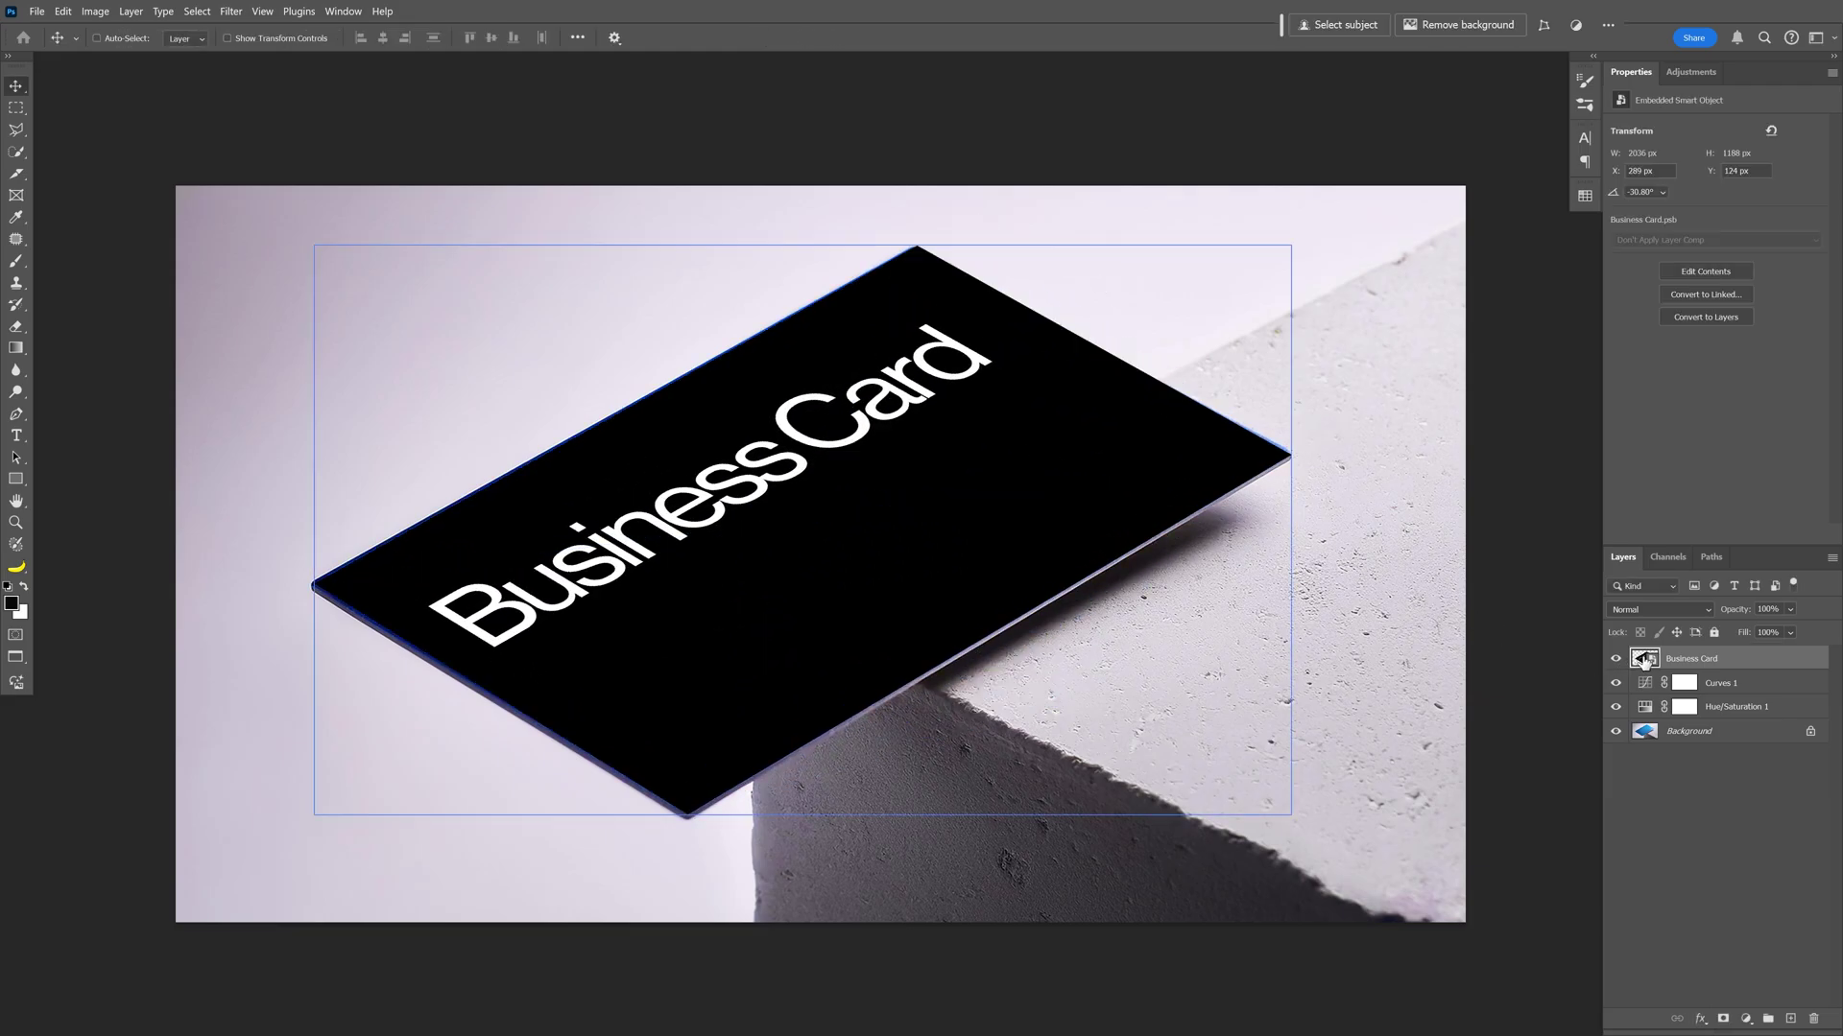
- Open the Business Card smart object, hide the Rectangle 1 layer, and save Business Card.psb
{"action": "double_click", "coordinate": [1643, 660]}
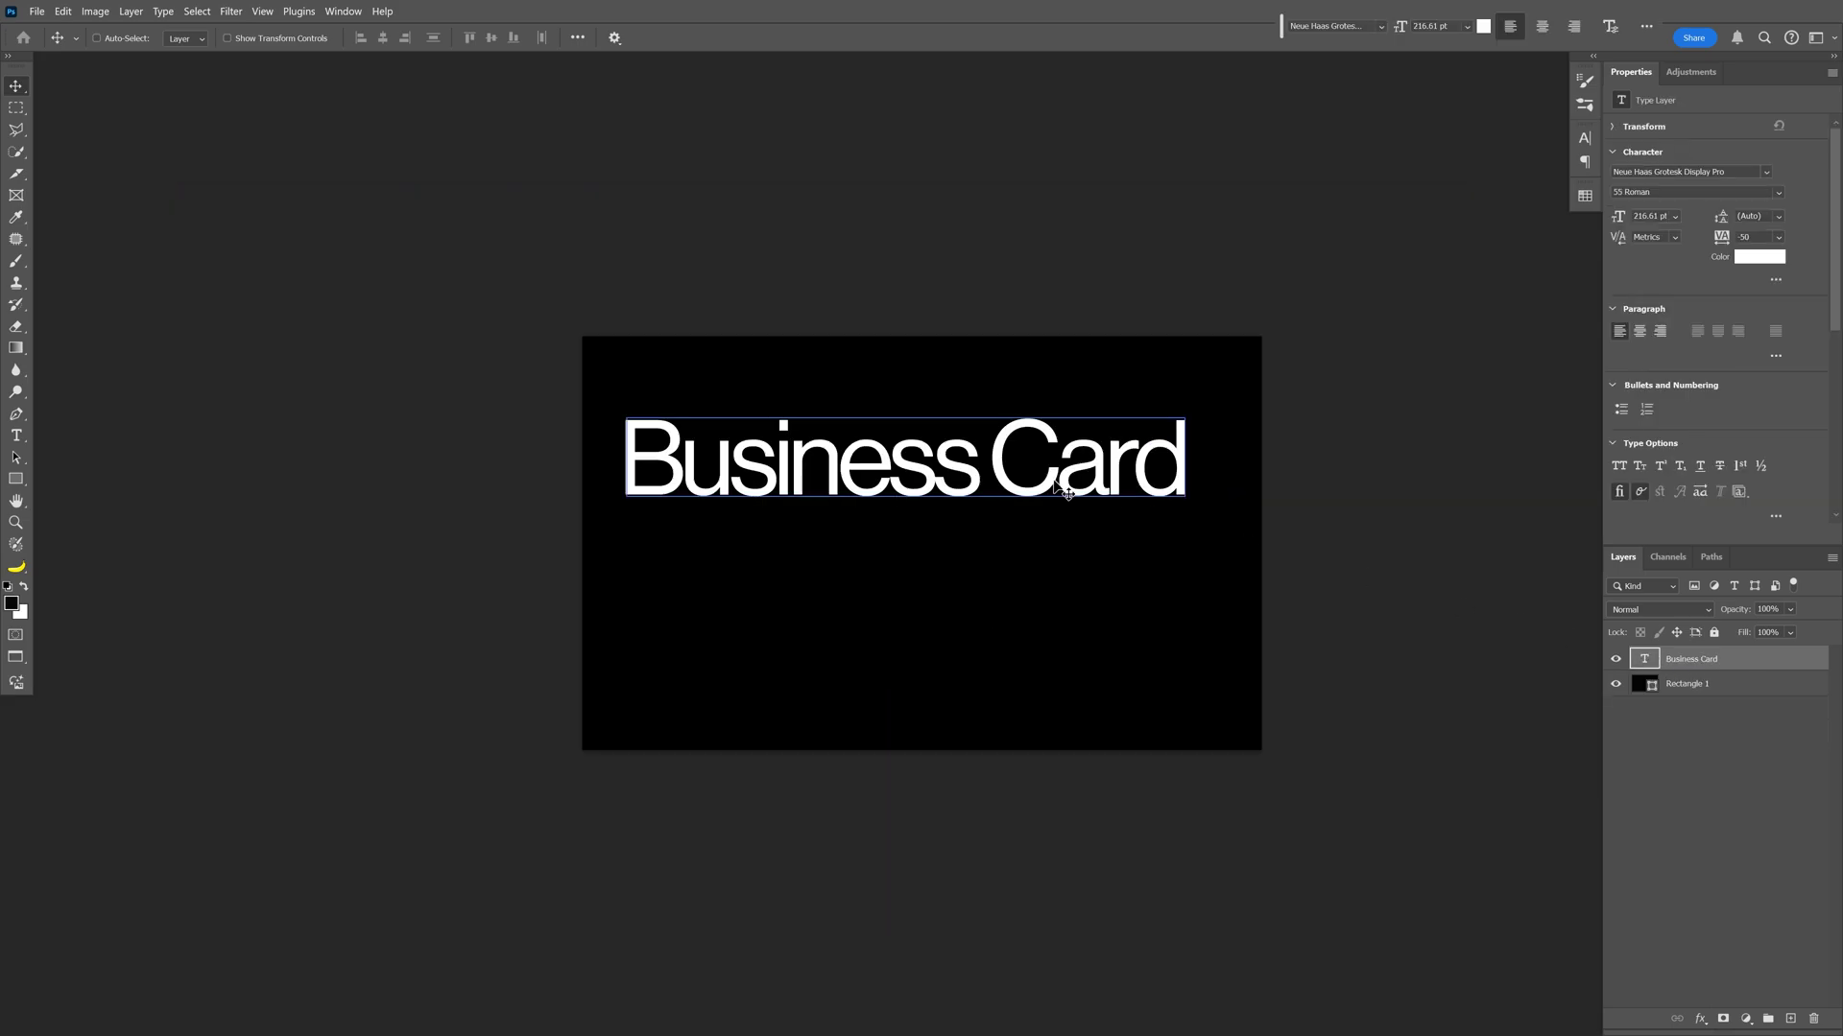
{"action": "left_click", "coordinate": [1629, 685]}
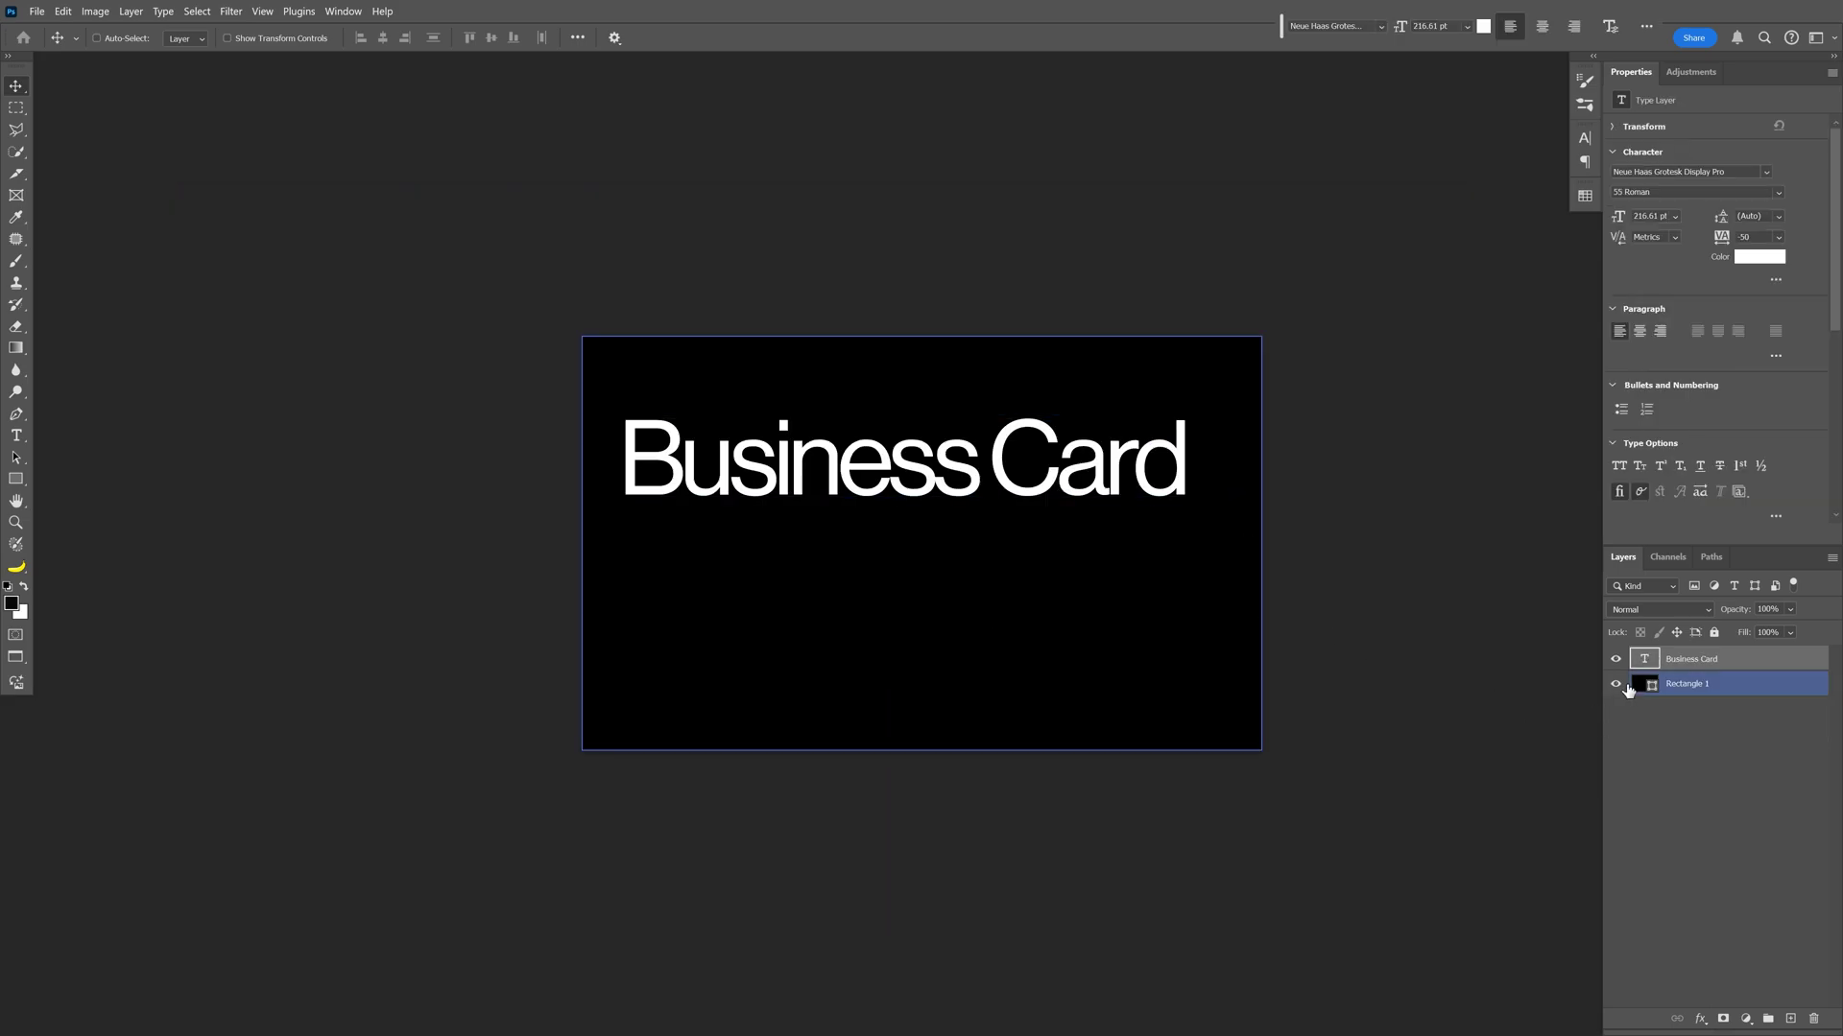
{"action": "left_click", "coordinate": [1616, 685]}
{"action": "key", "text": "f"}
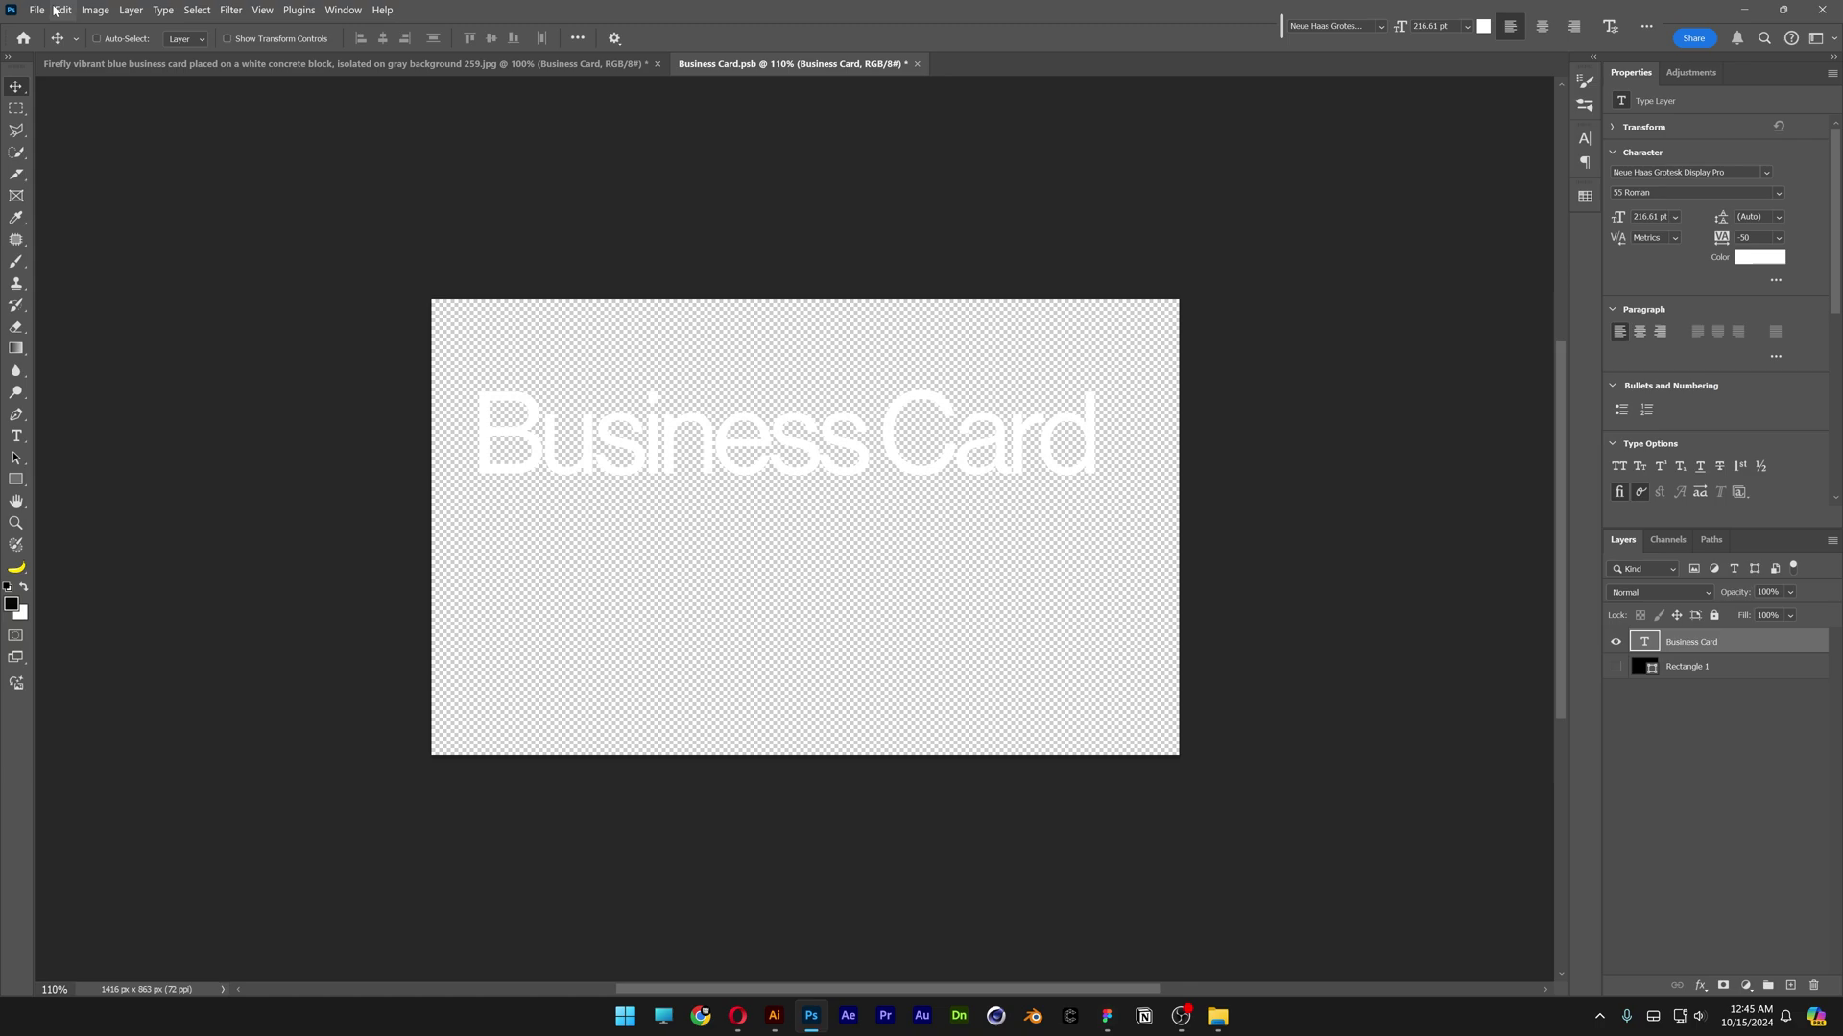
{"action": "left_click", "coordinate": [37, 12]}
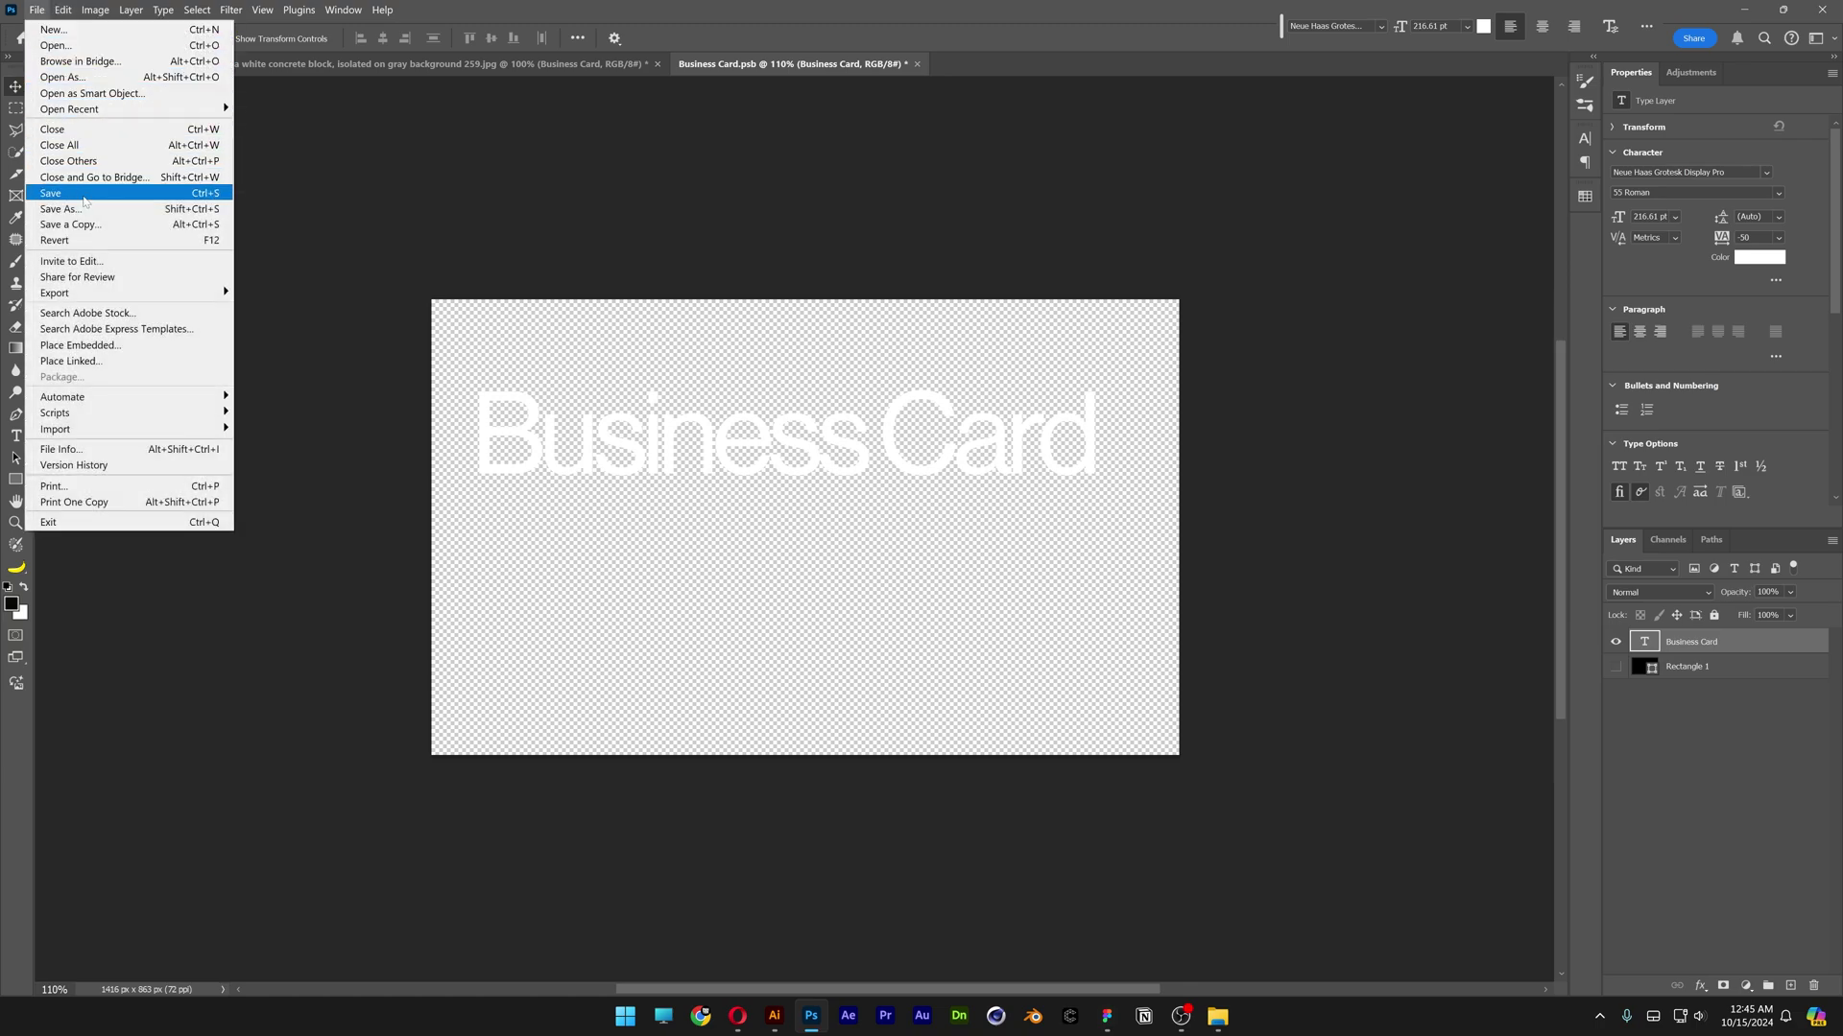
{"action": "left_click", "coordinate": [84, 200]}
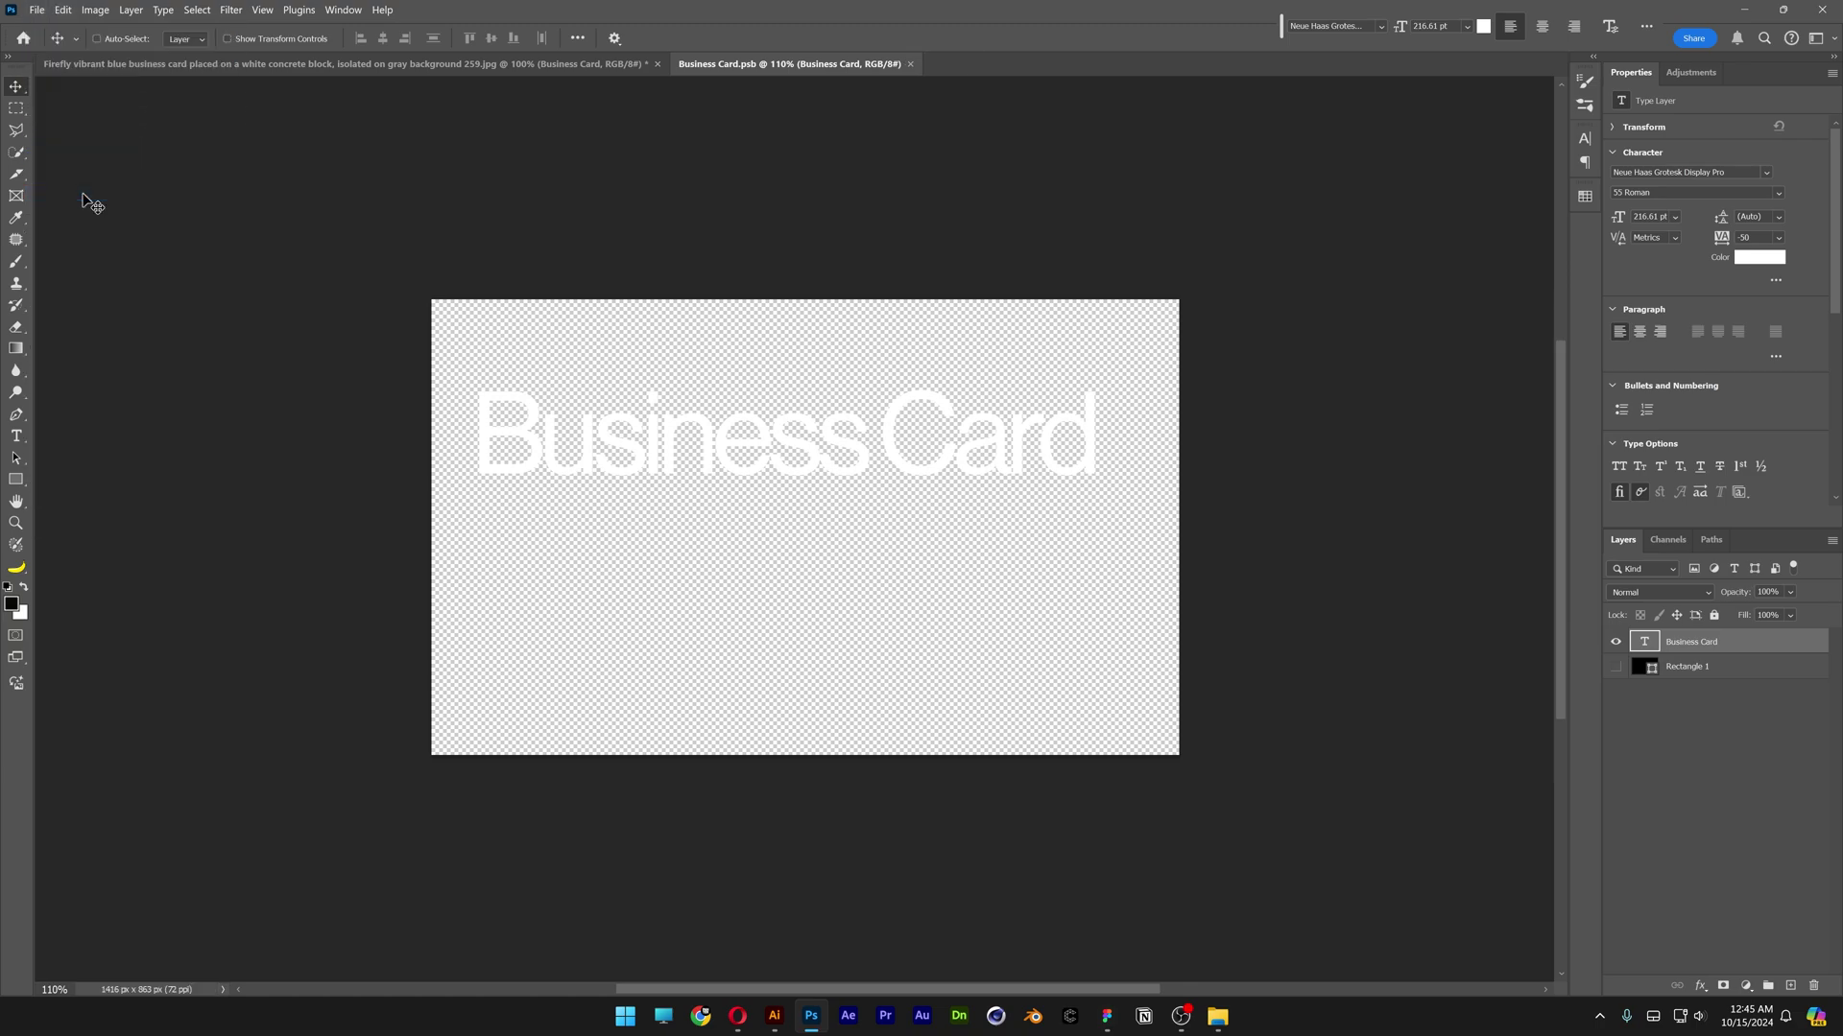
- In the mockup, Alt-split the Business Card layer's Underlying Layer black Blend If slider so the card texture shows through
{"action": "left_click", "coordinate": [516, 65]}
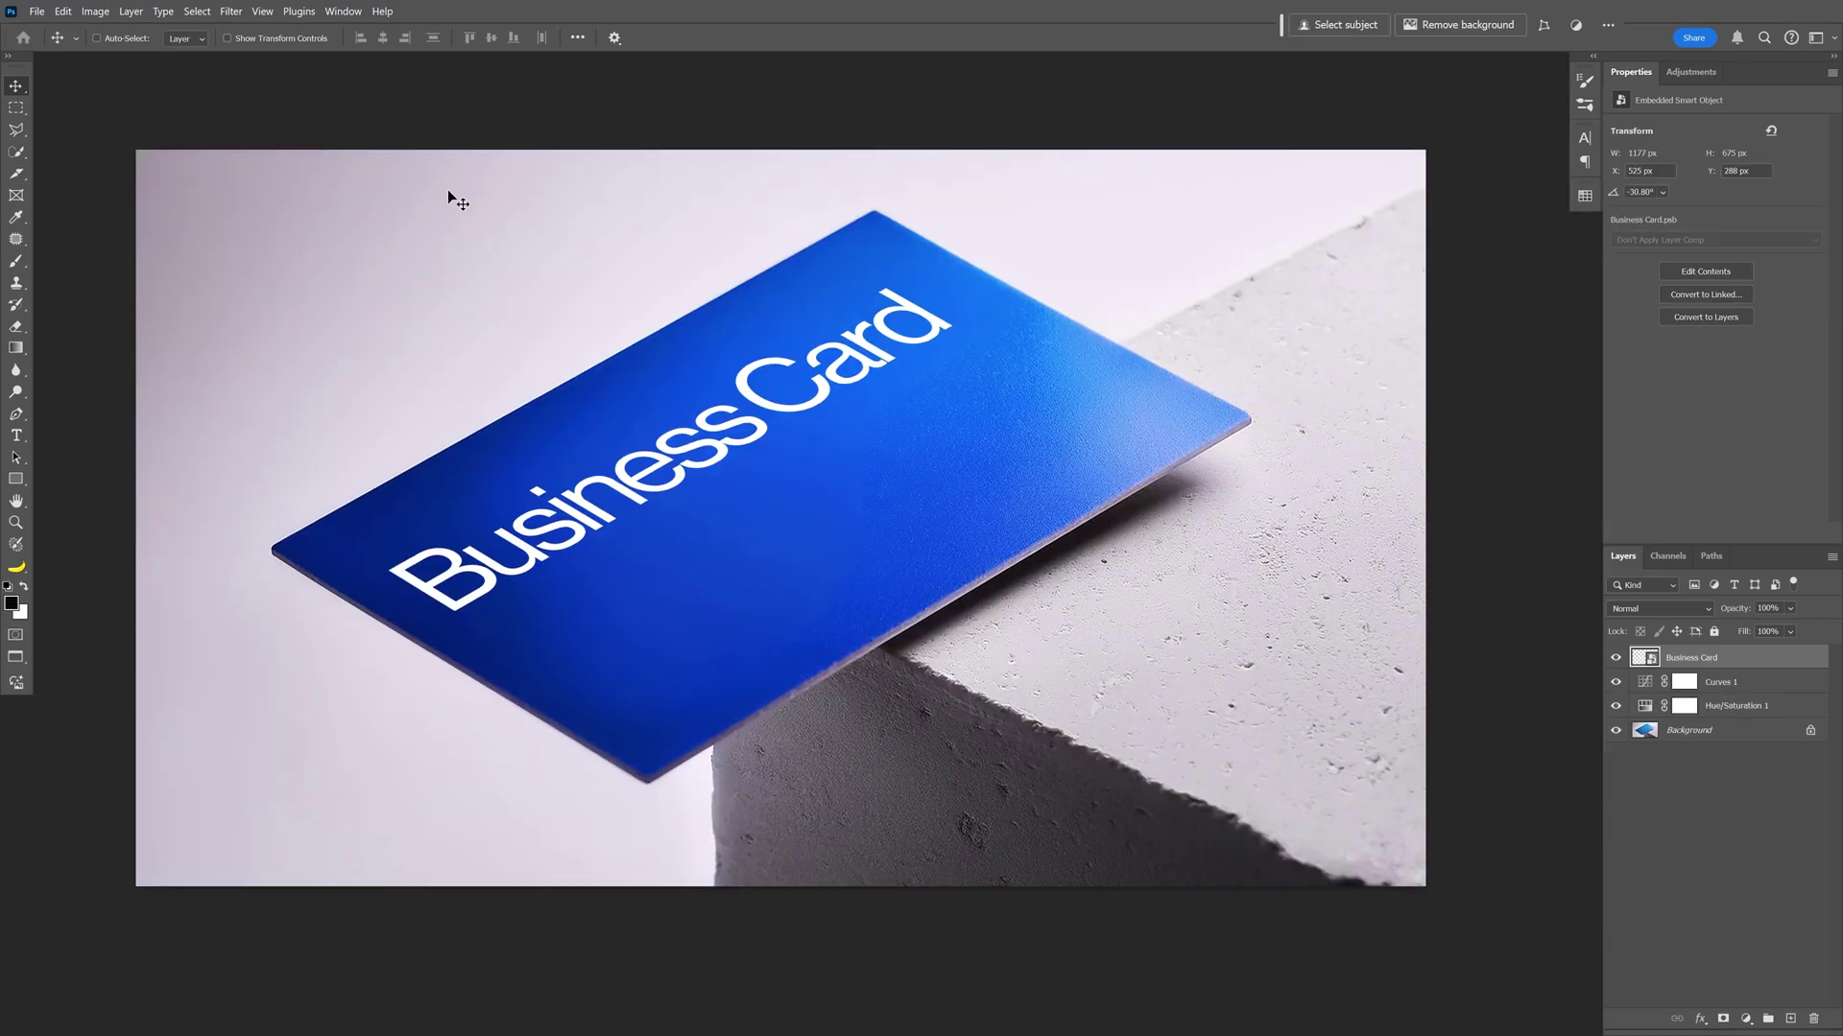
{"action": "double_click", "coordinate": [1767, 659]}
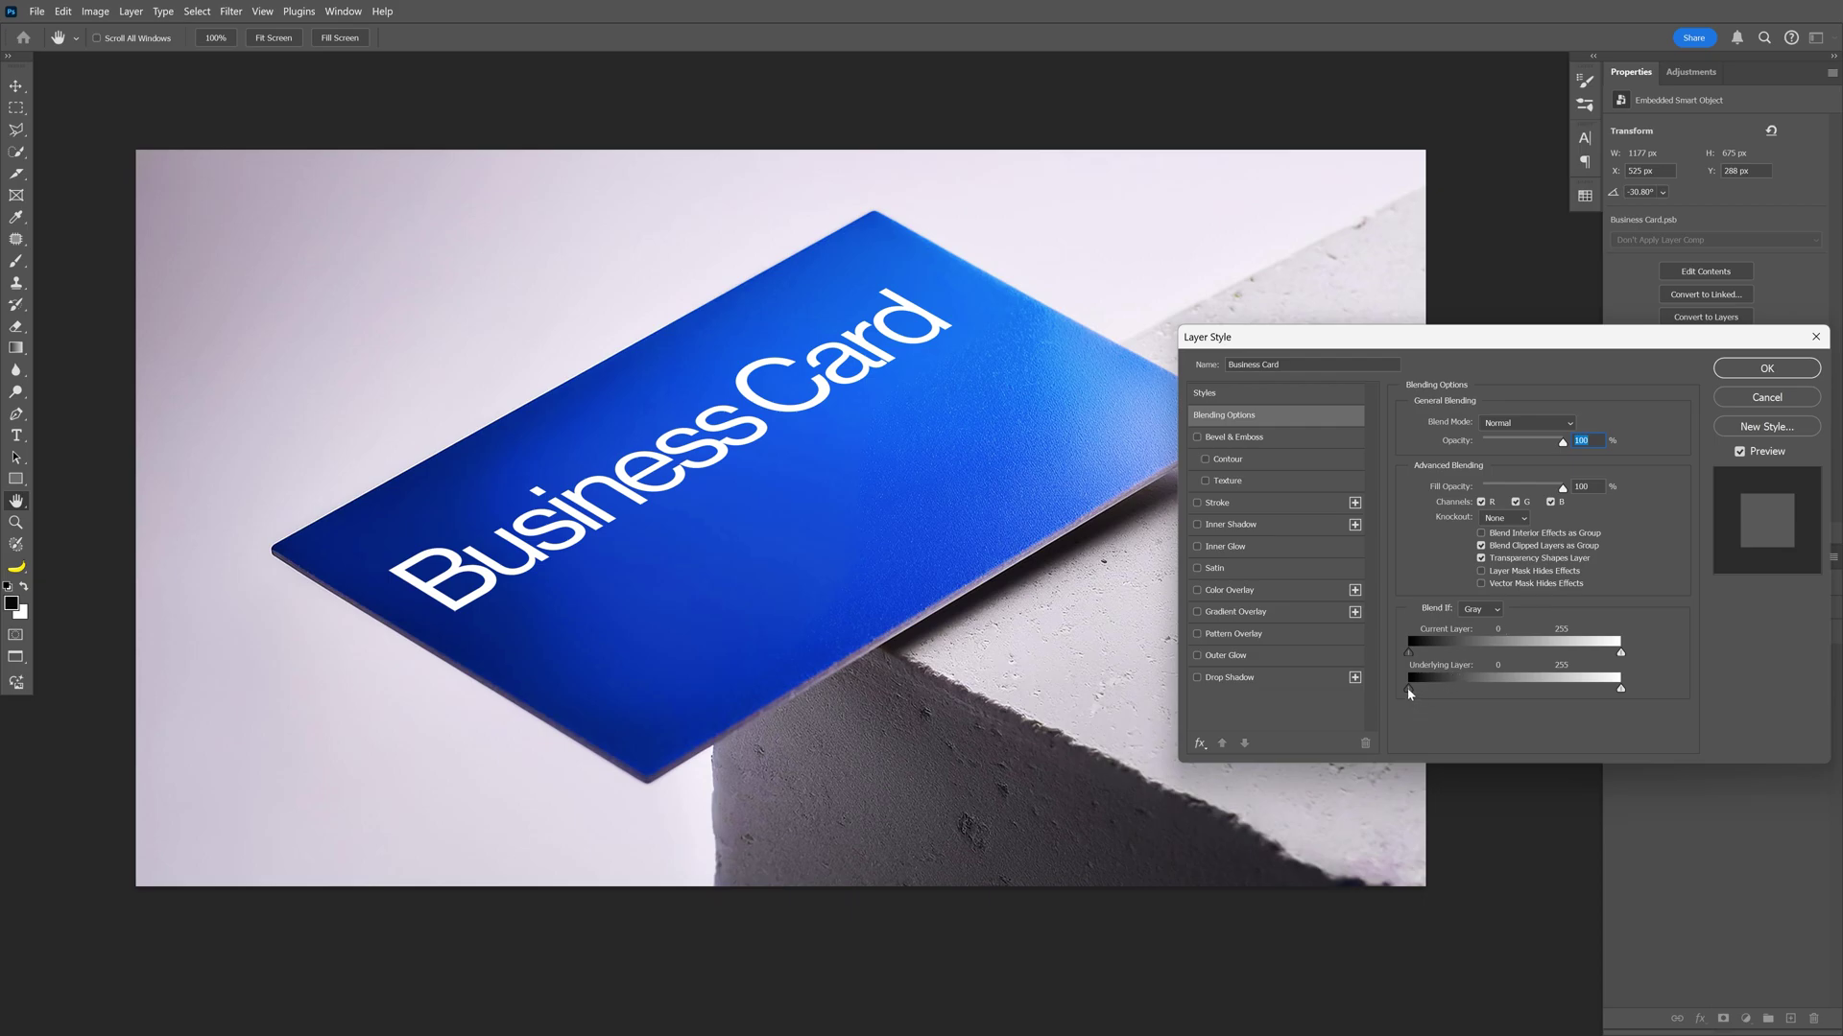
{"action": "left_click_drag", "start_coordinate": [1408, 689], "coordinate": [1421, 689]}
{"action": "key", "text": "alt"}
{"action": "left_click_drag", "start_coordinate": [1436, 689], "coordinate": [1476, 688]}
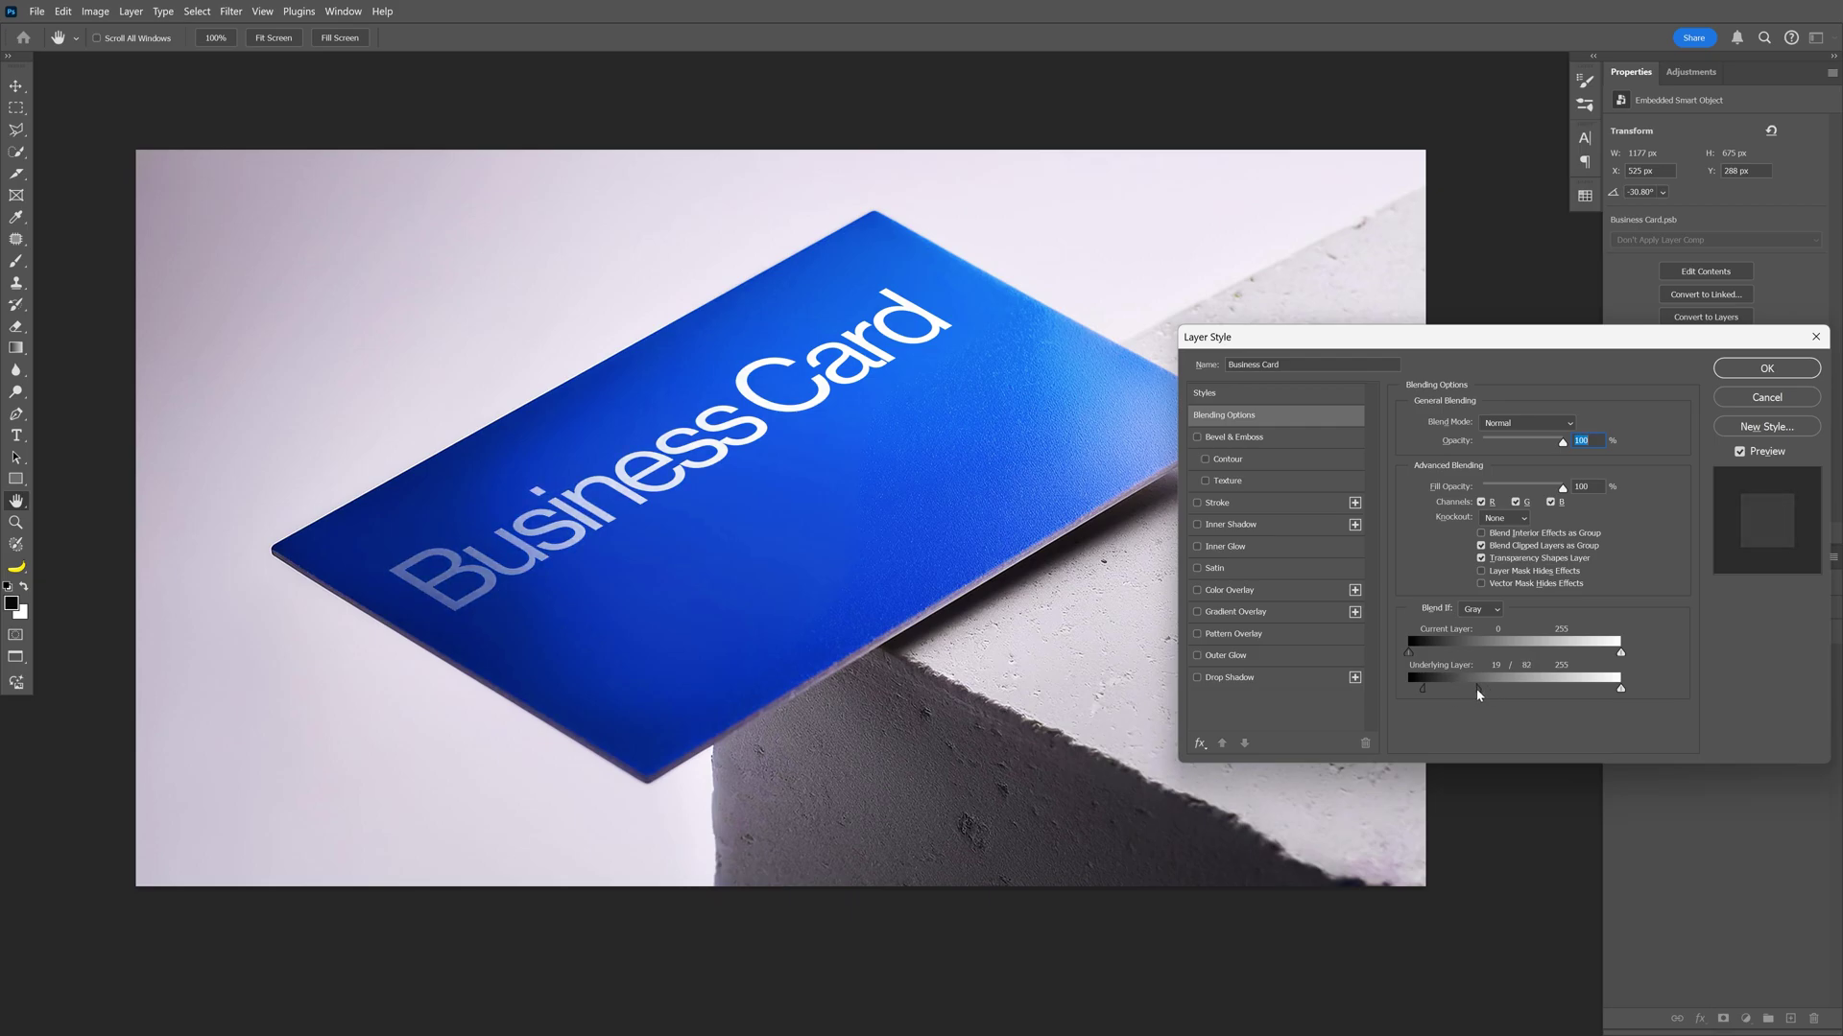
{"action": "left_click", "coordinate": [1739, 369]}
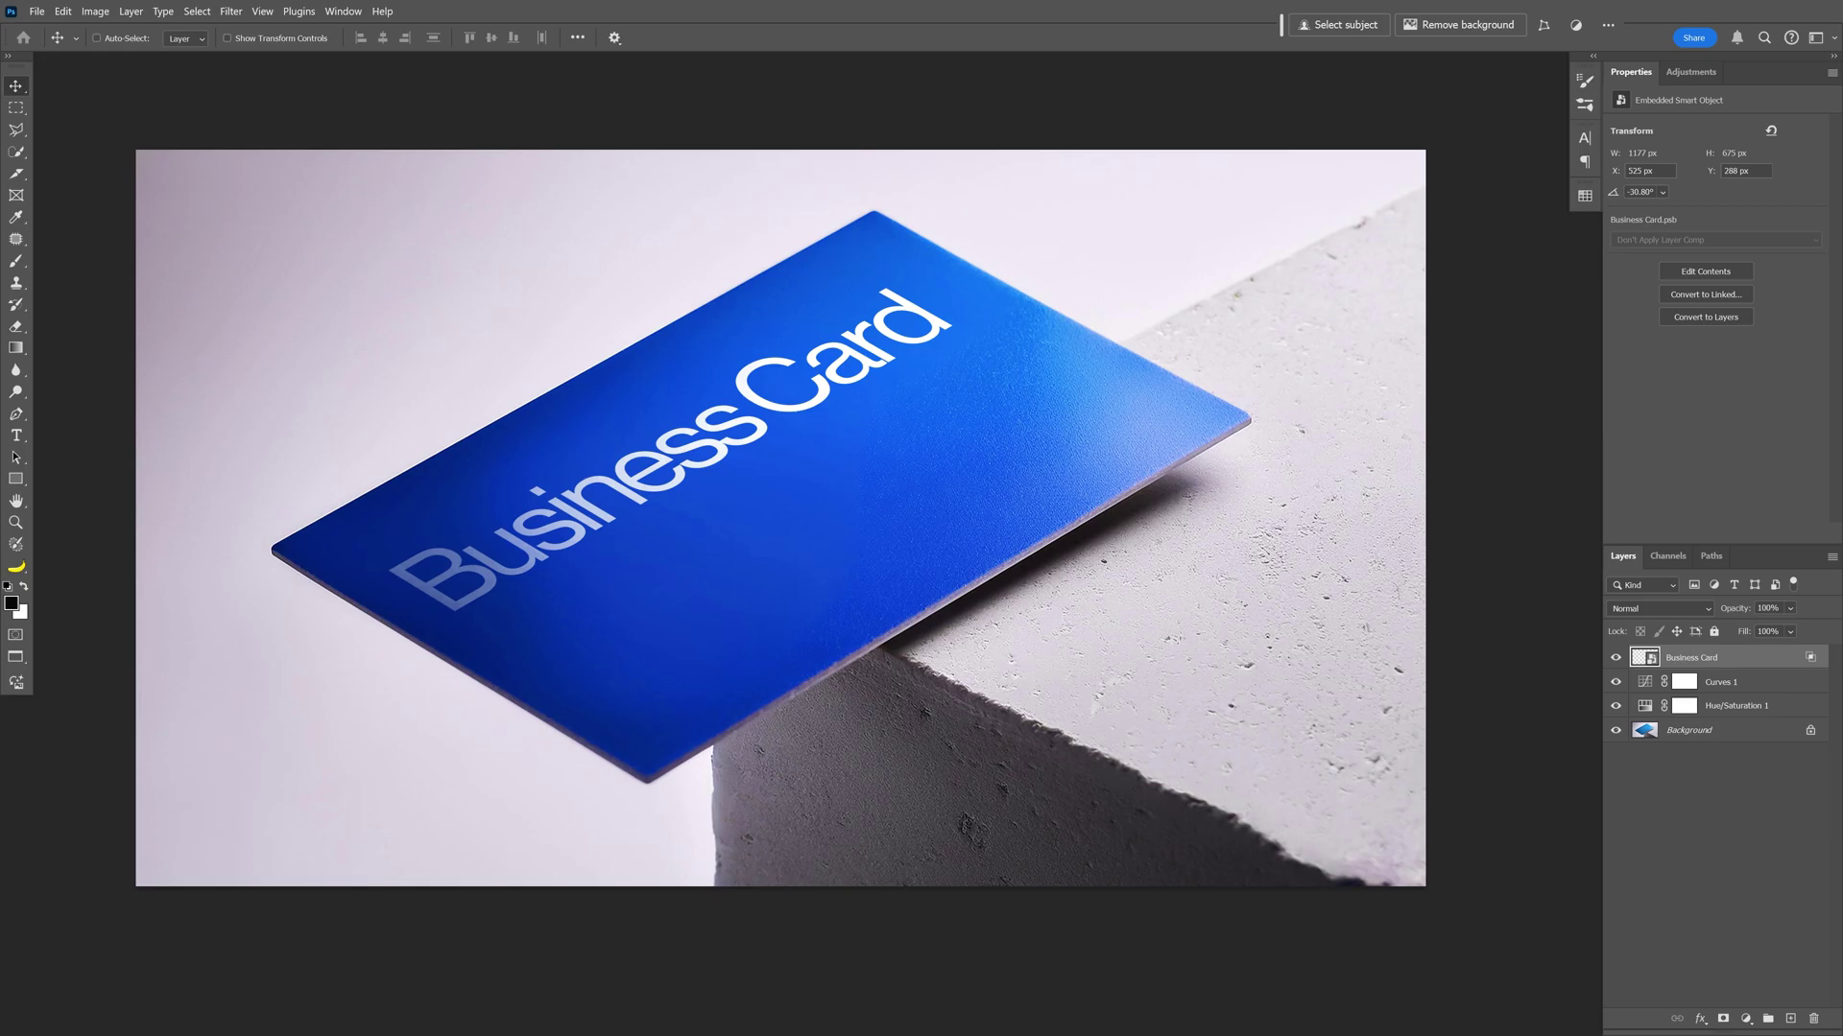